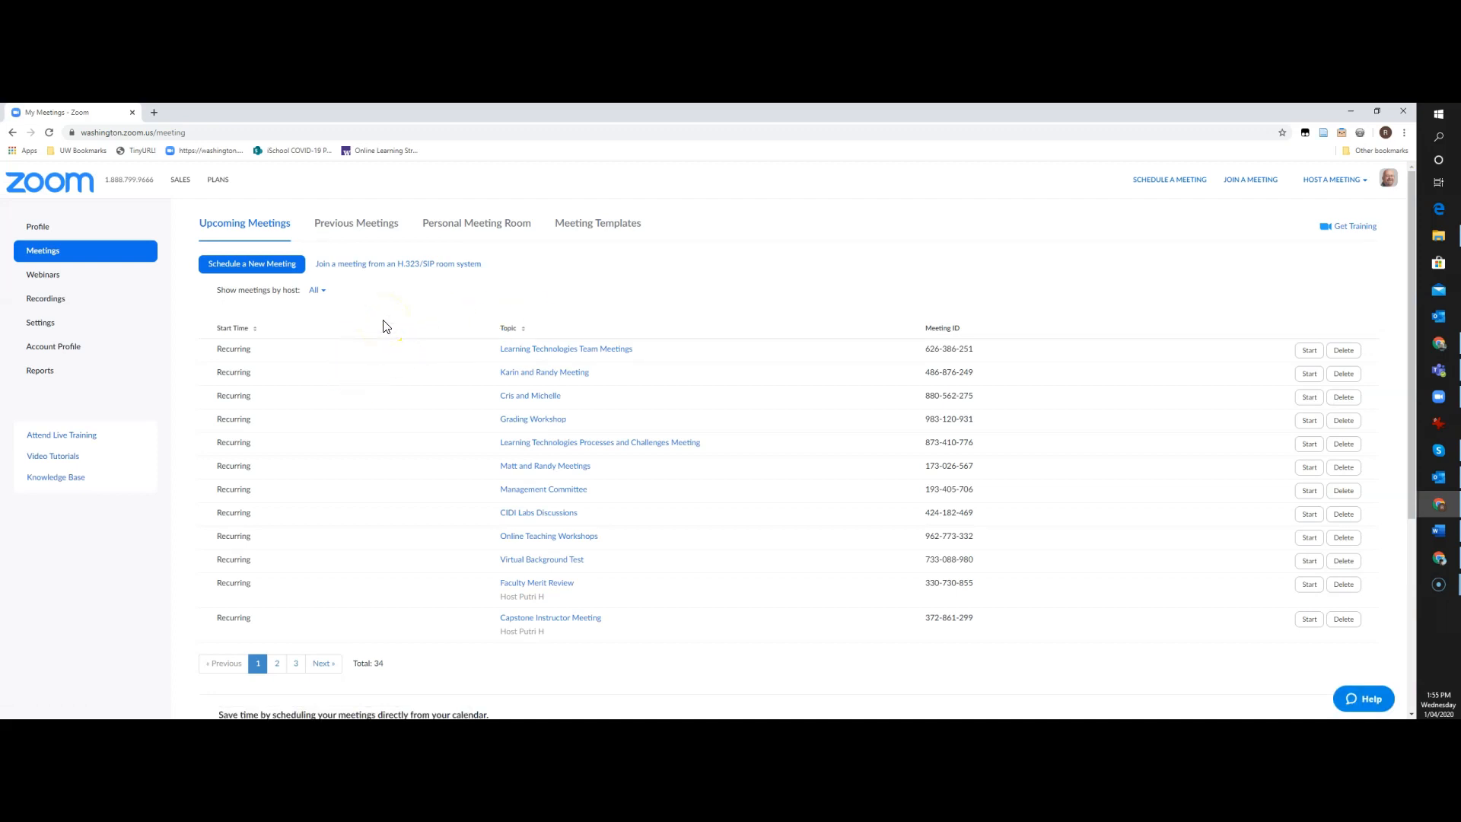
Filter the upcoming meetings list to show only meetings hosted by Myself
click(365, 335)
click(320, 292)
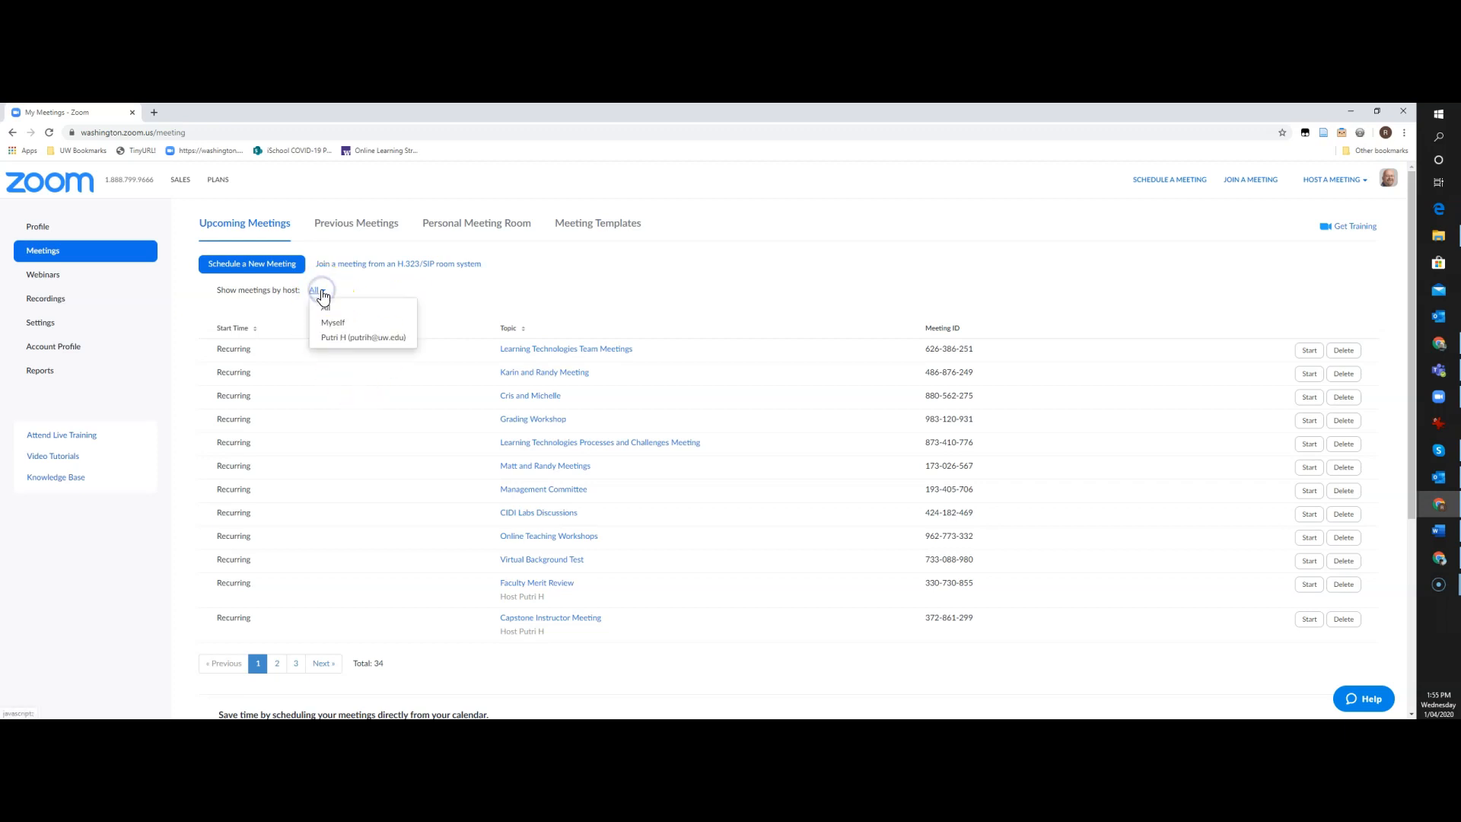
click(332, 323)
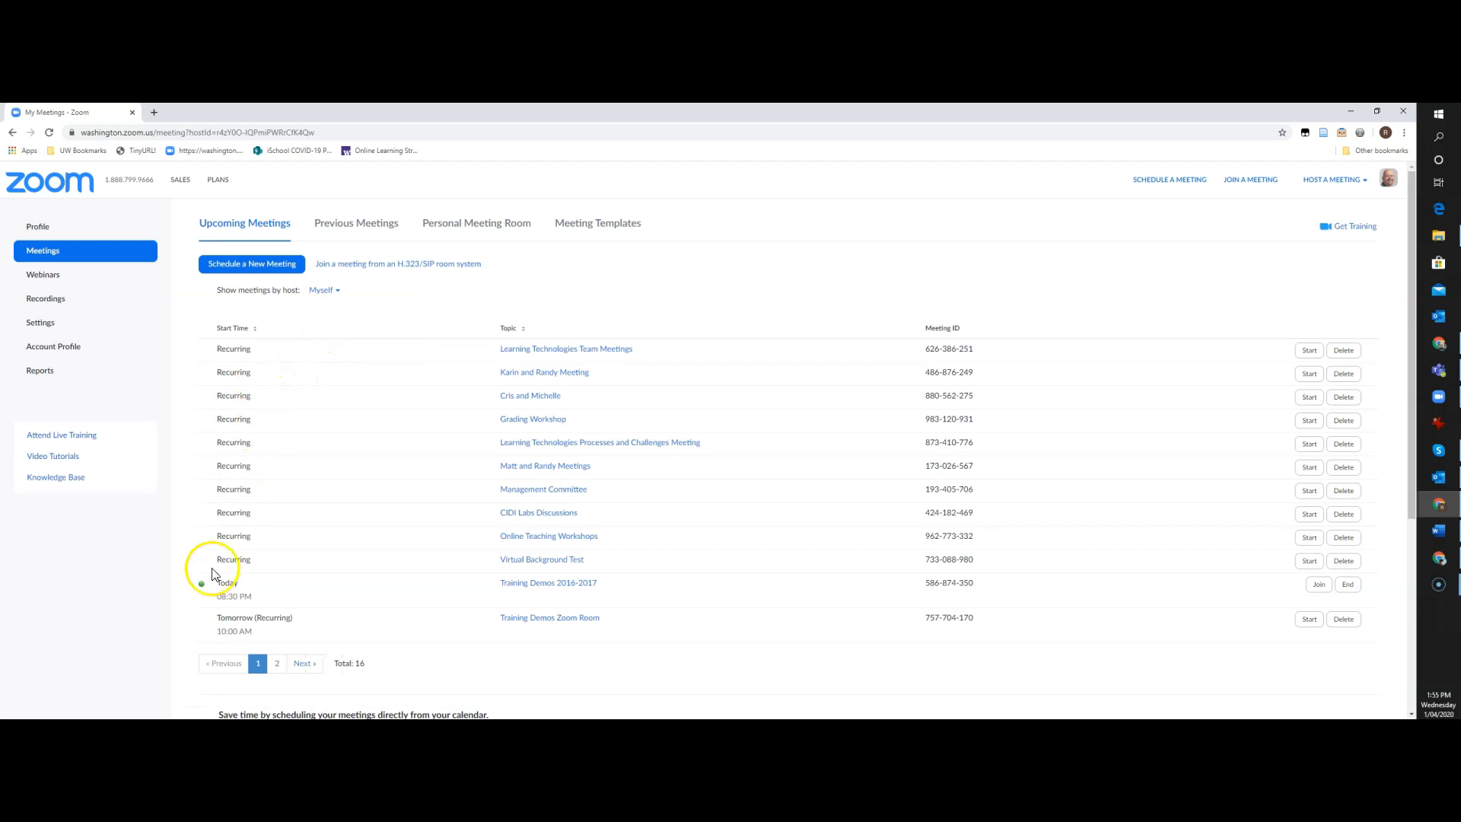
Open the Training Demos 2016-2017 meeting for editing
click(545, 586)
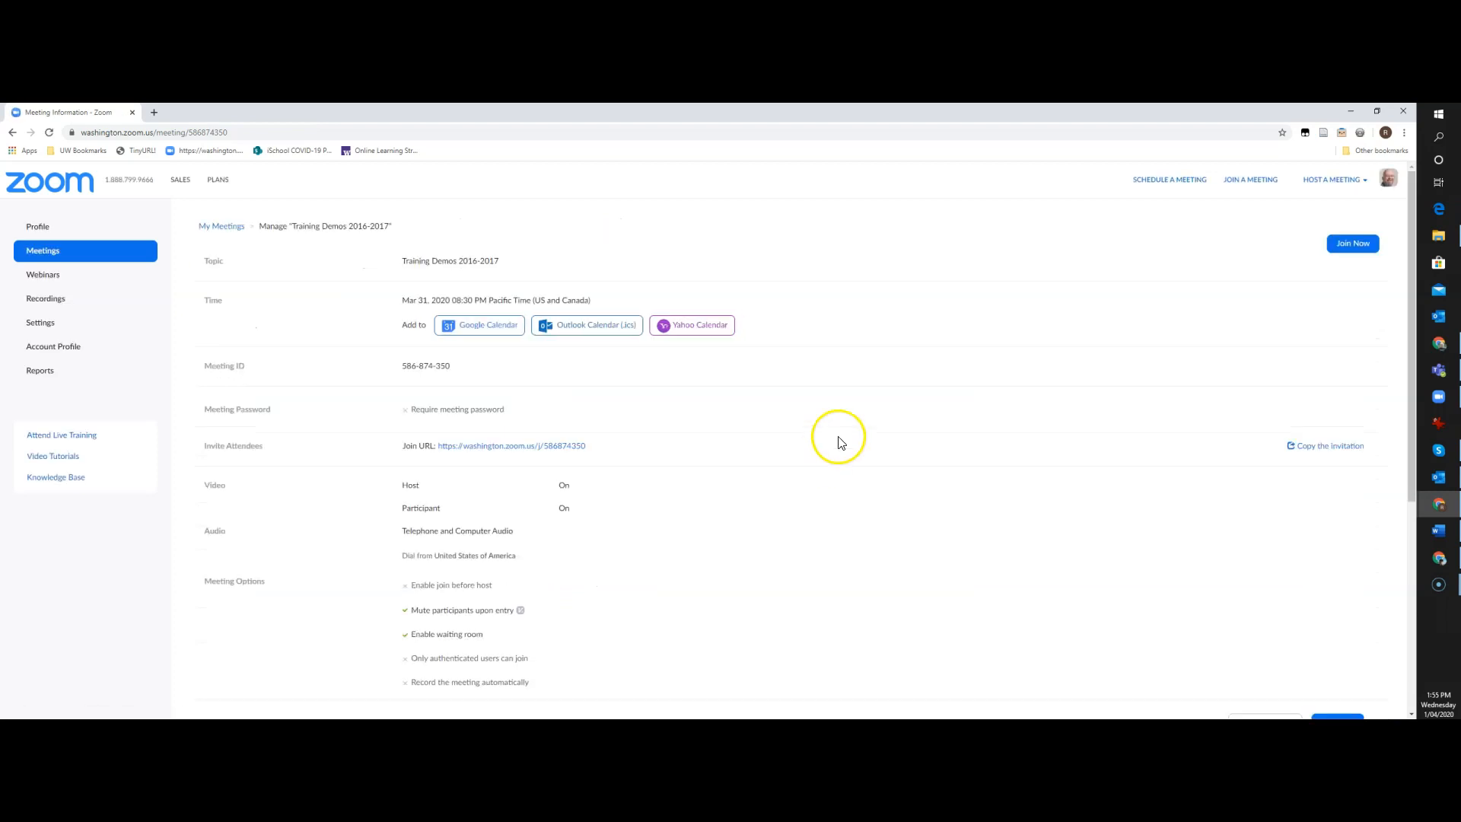
scroll(792, 437, down, 5)
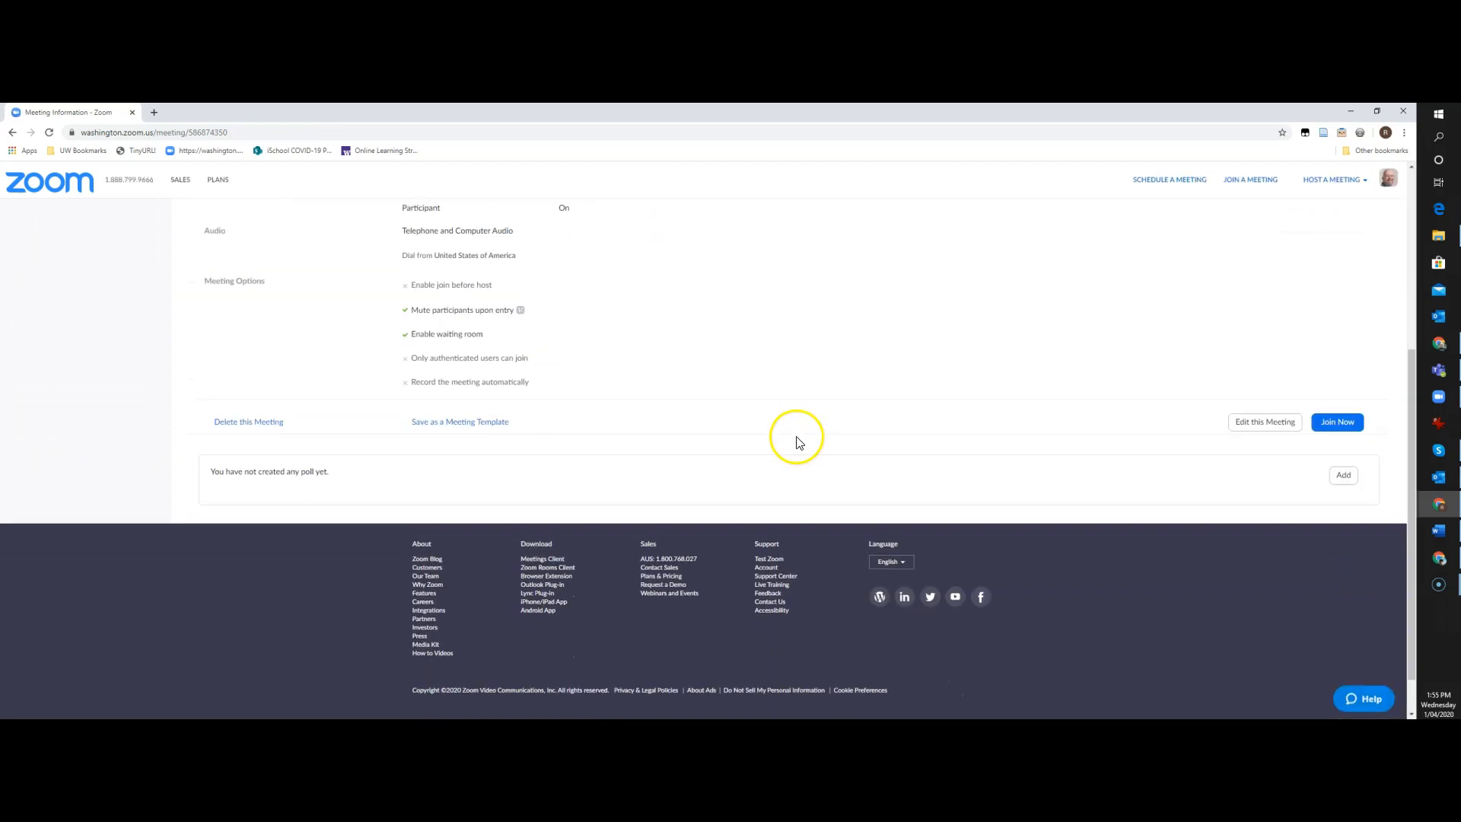
click(1257, 420)
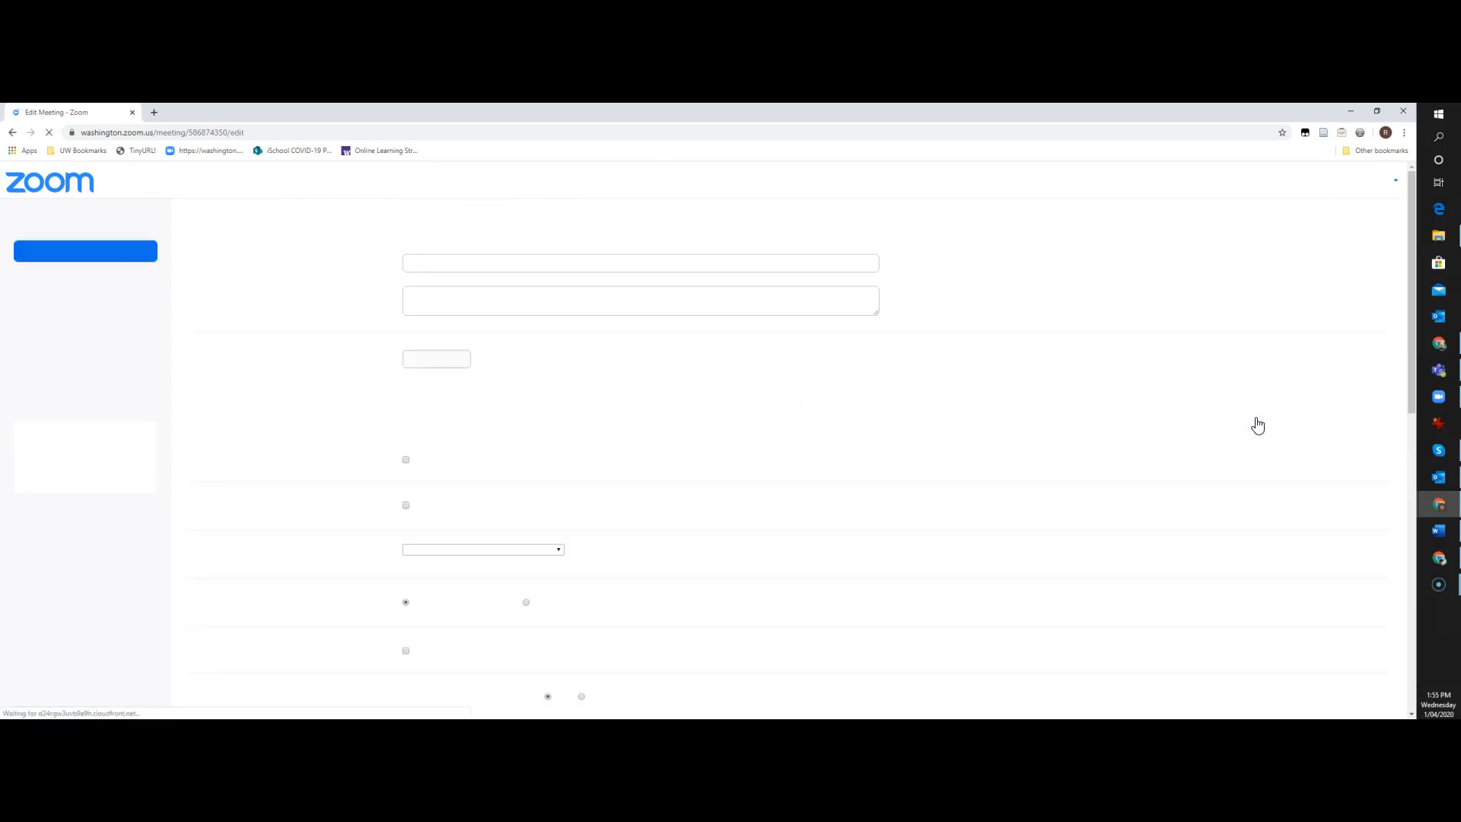
Enable Breakout Room pre-assign in the meeting options
click(759, 398)
scroll(723, 381, down, 6)
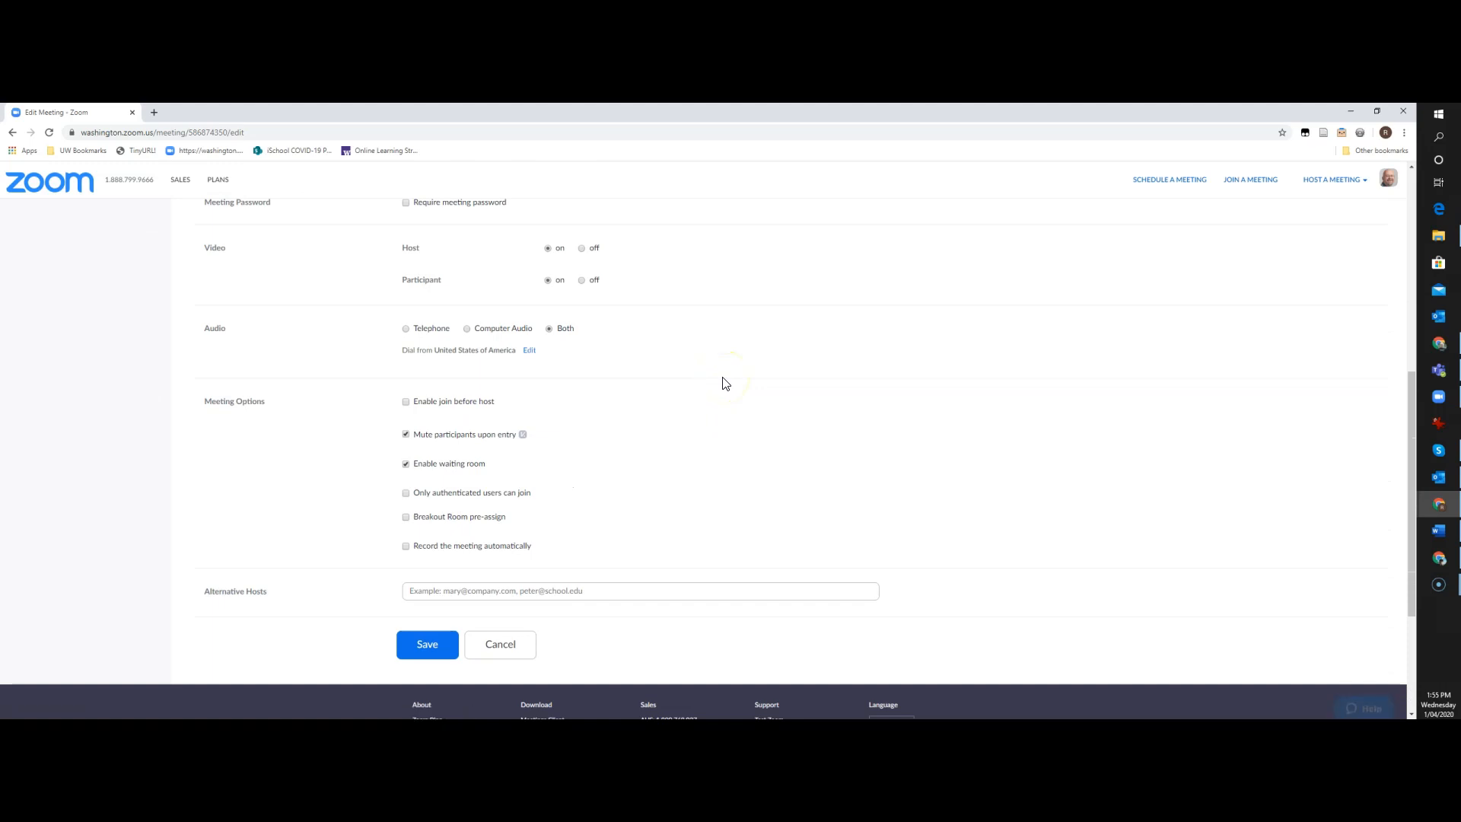
click(608, 456)
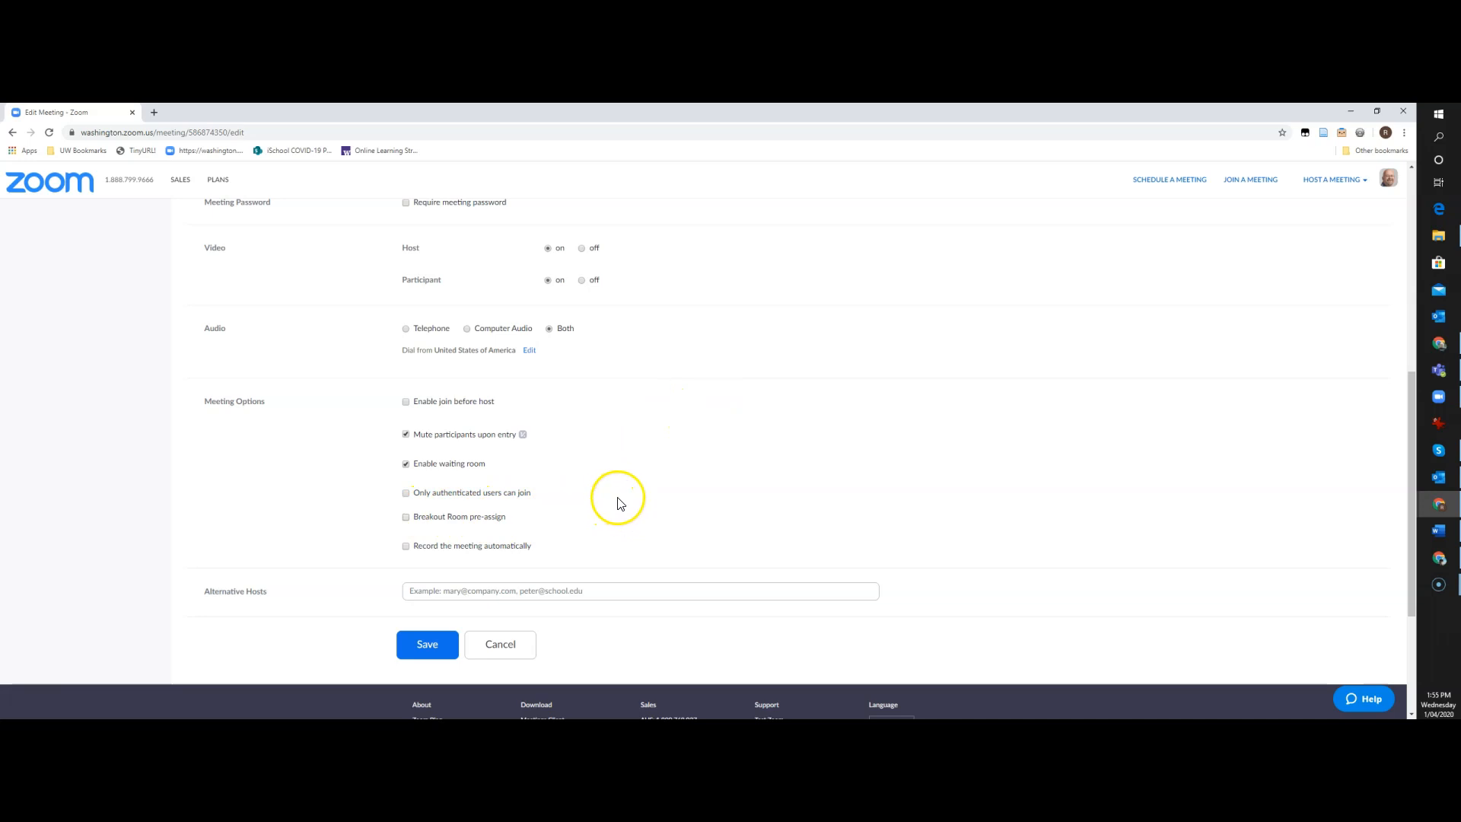
click(406, 518)
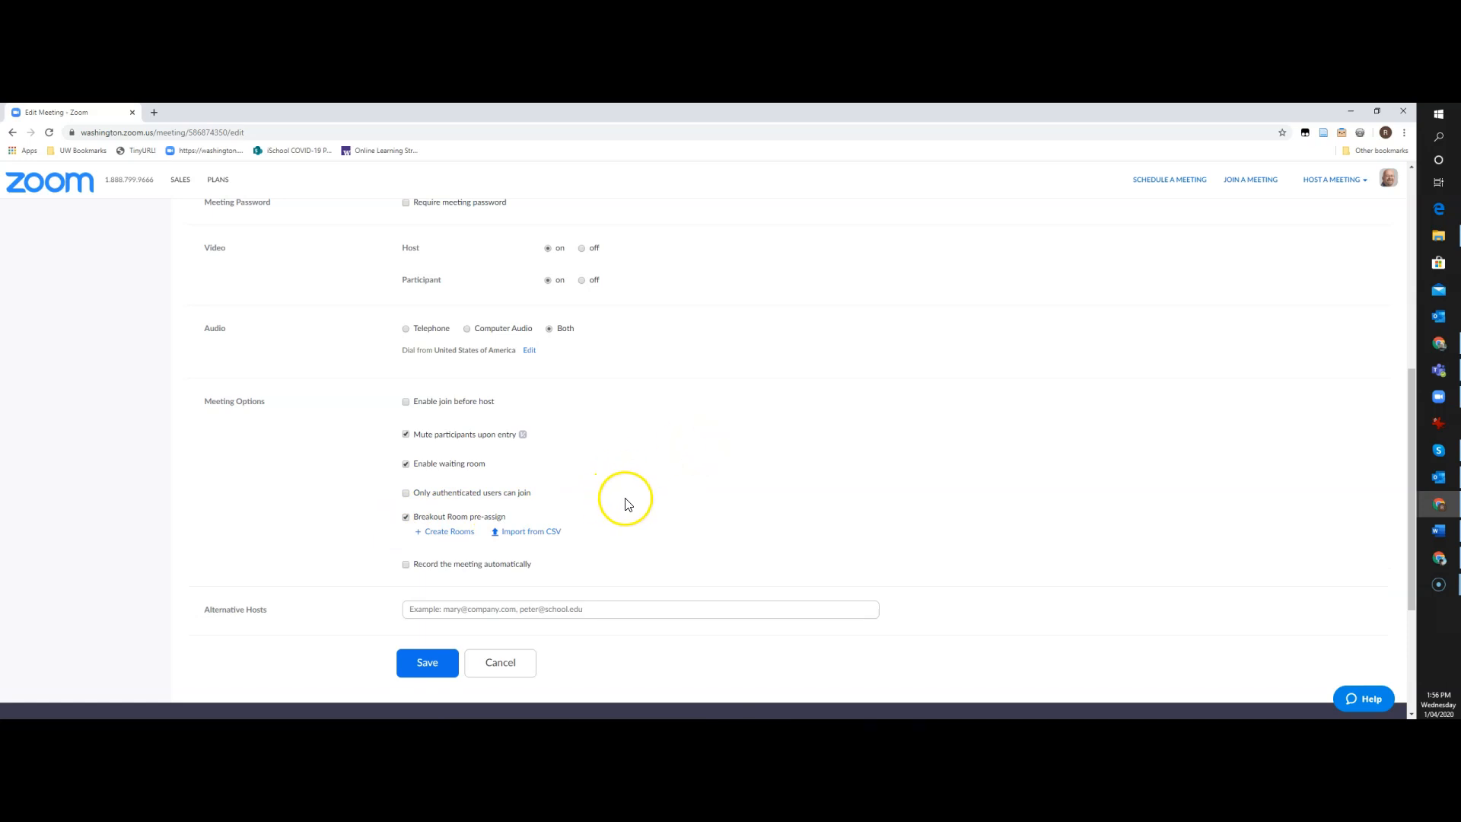
Create three breakout rooms manually in the breakout room assignment
click(440, 534)
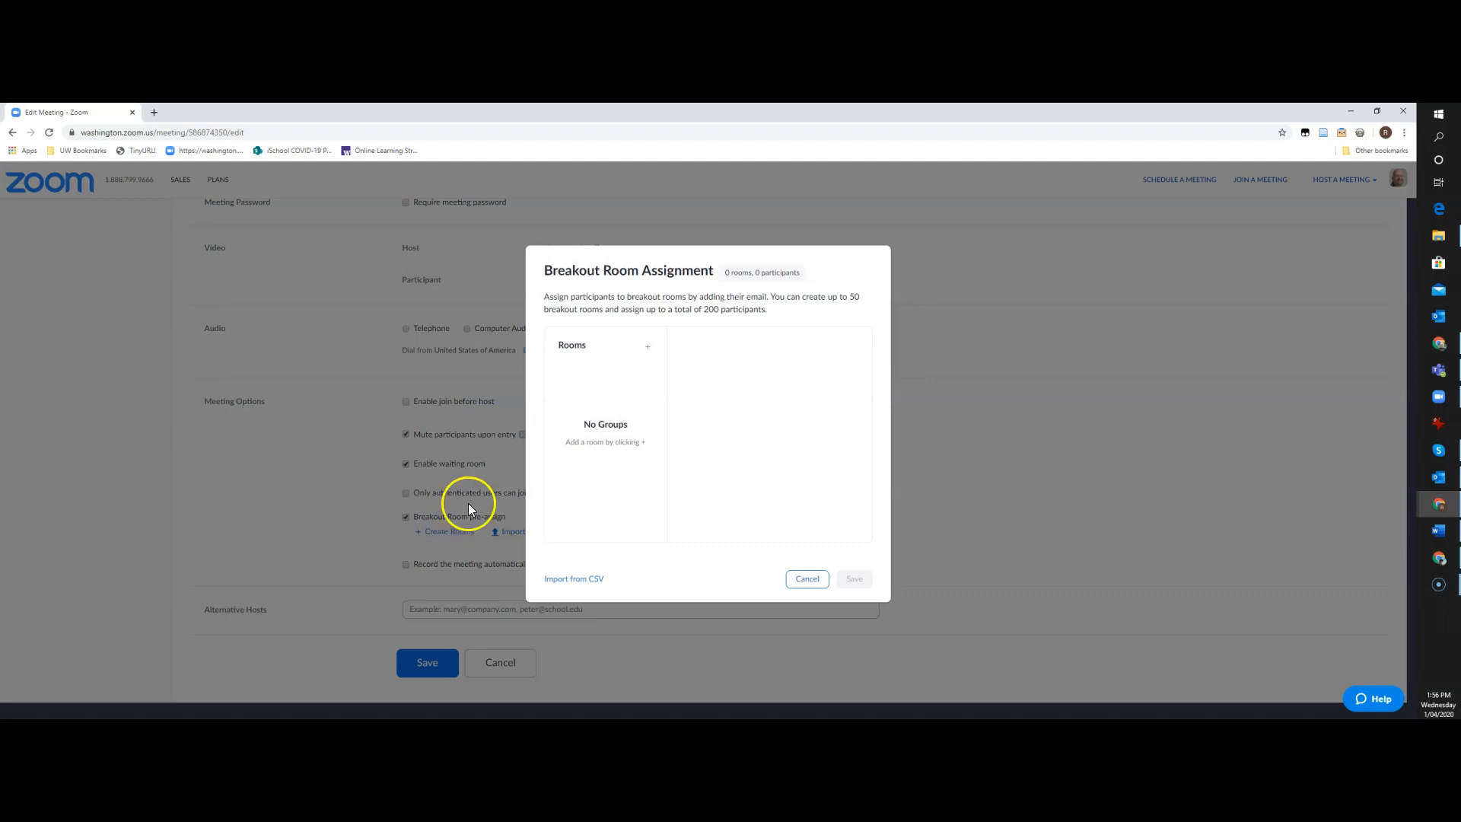
click(644, 350)
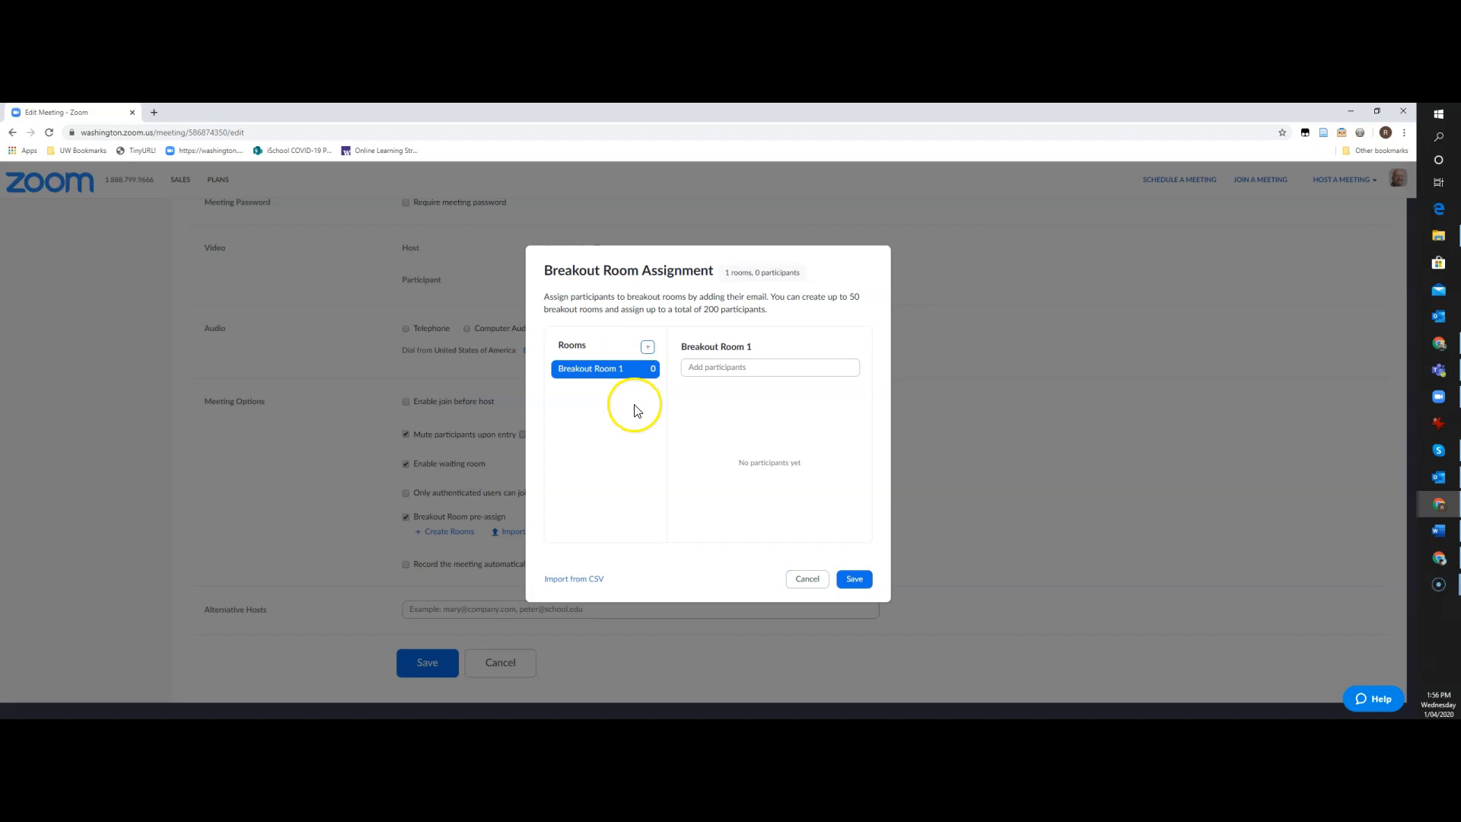
click(648, 348)
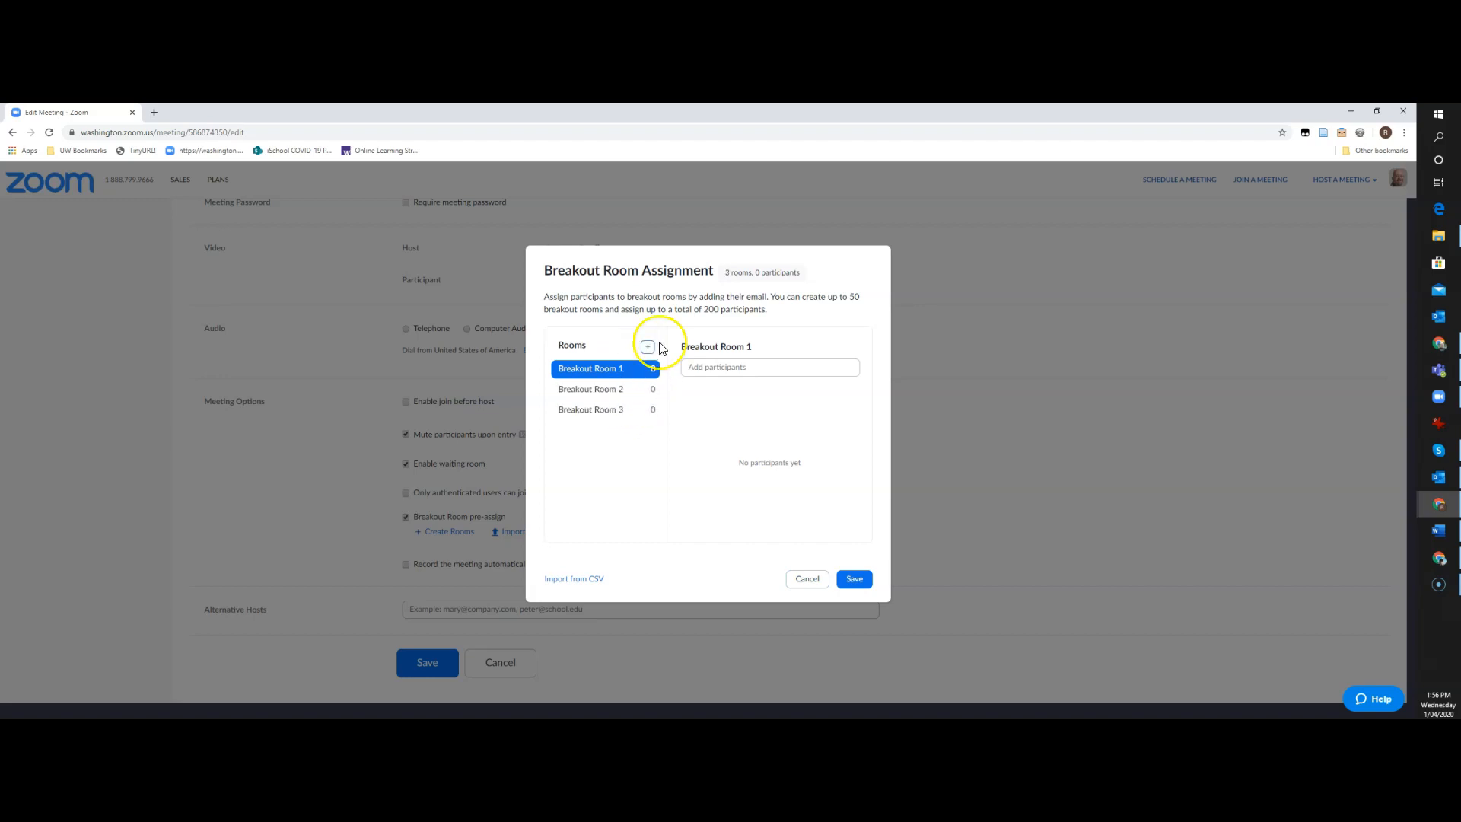
Search for the first canvas test participant and assign that account to Breakout Room 1
click(729, 368)
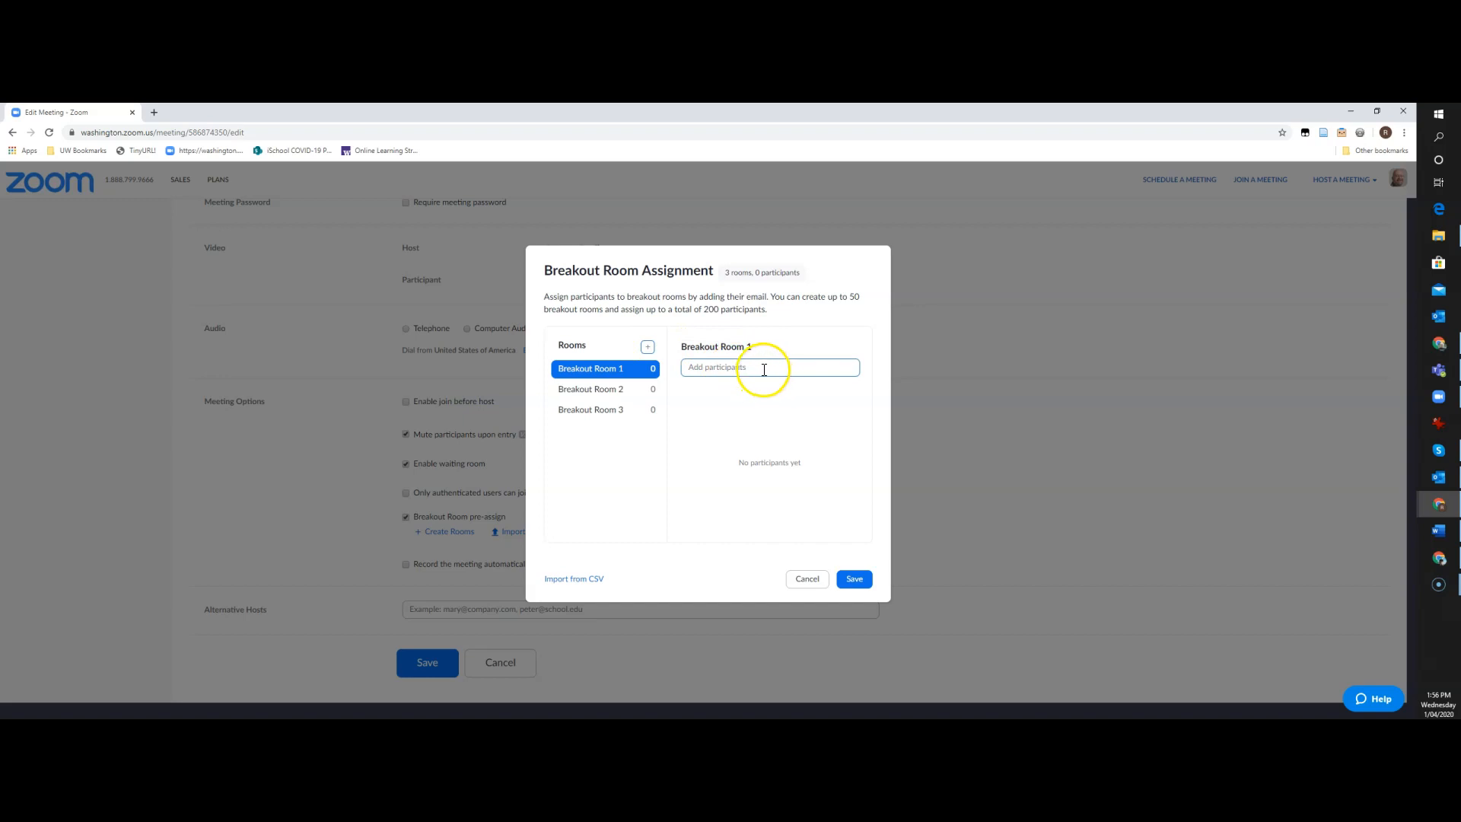
click(763, 369)
text(icanv)
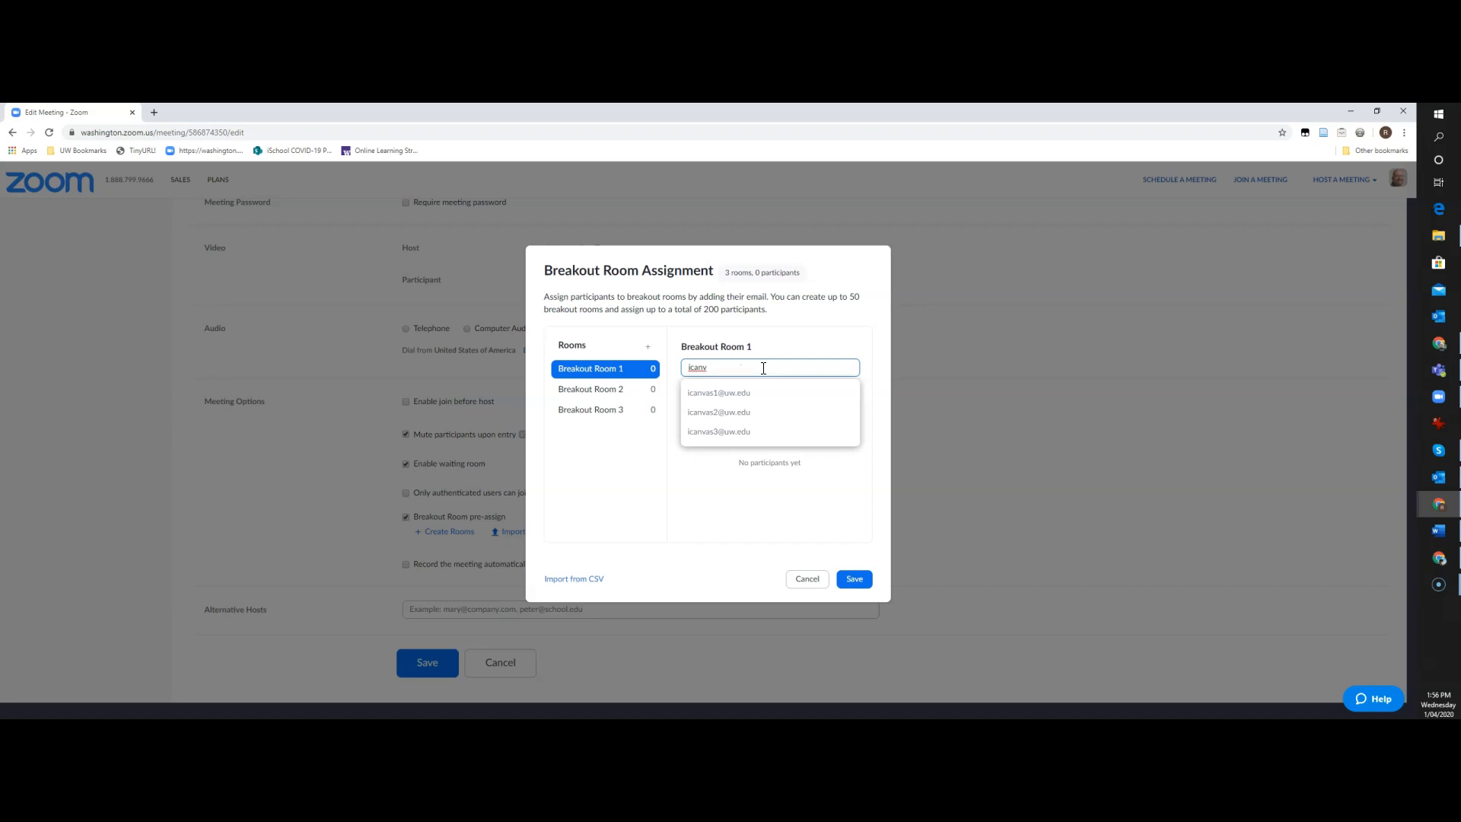
click(727, 393)
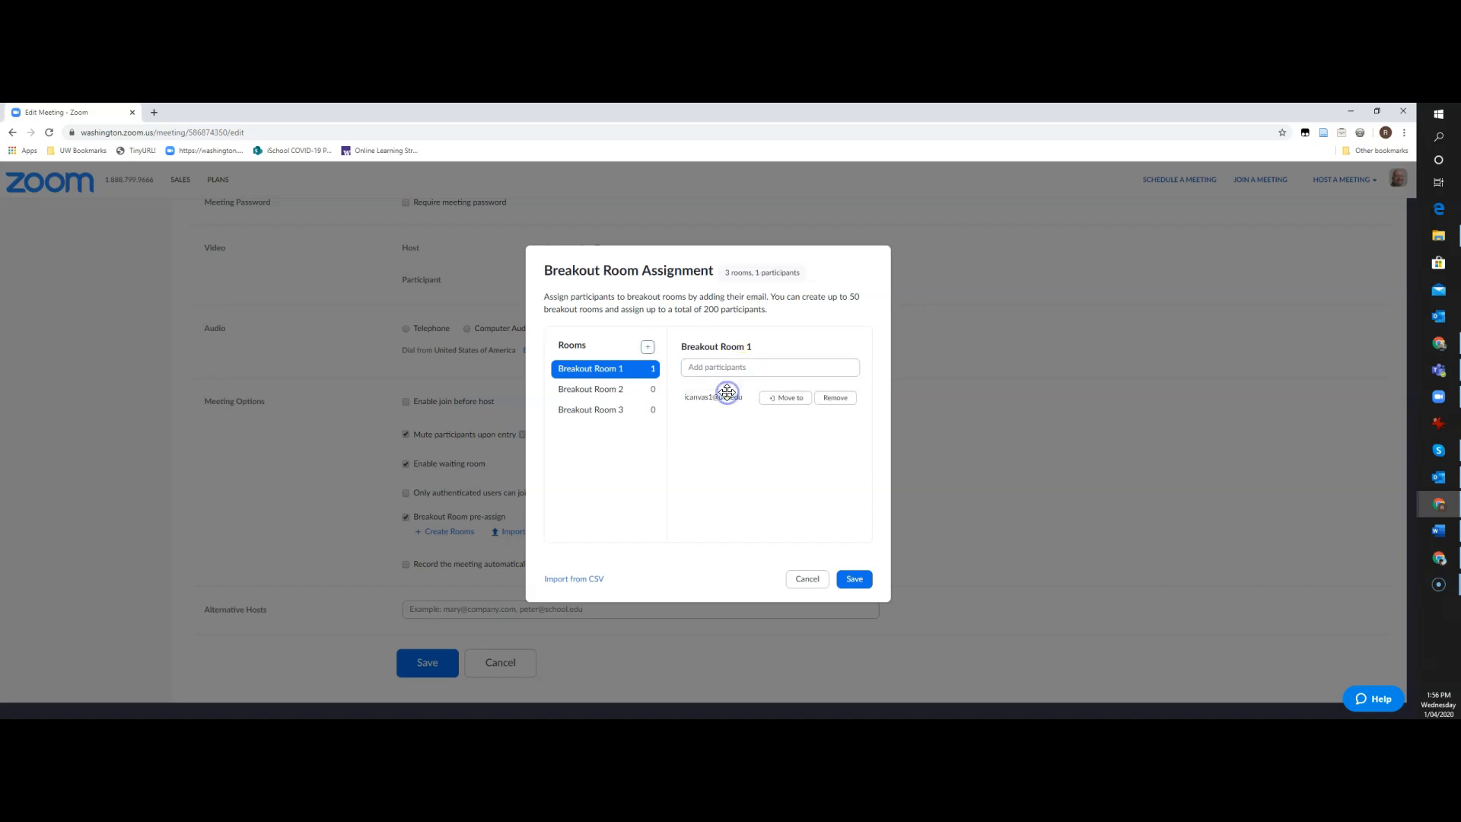
Assign the second canvas test account to Breakout Room 2, and discard the manual room assignment
click(606, 389)
click(717, 368)
click(717, 368)
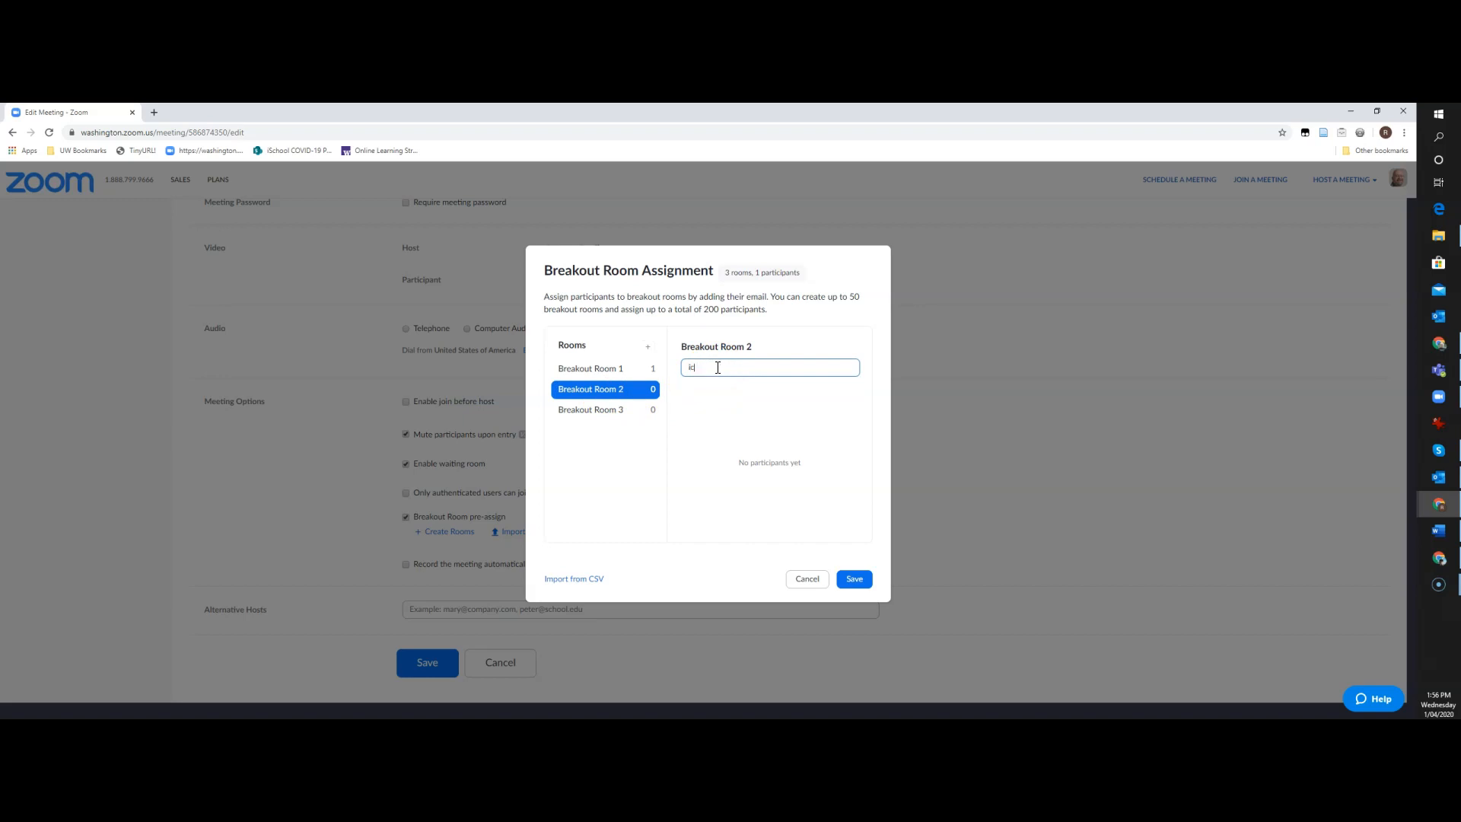
text(ica)
click(715, 406)
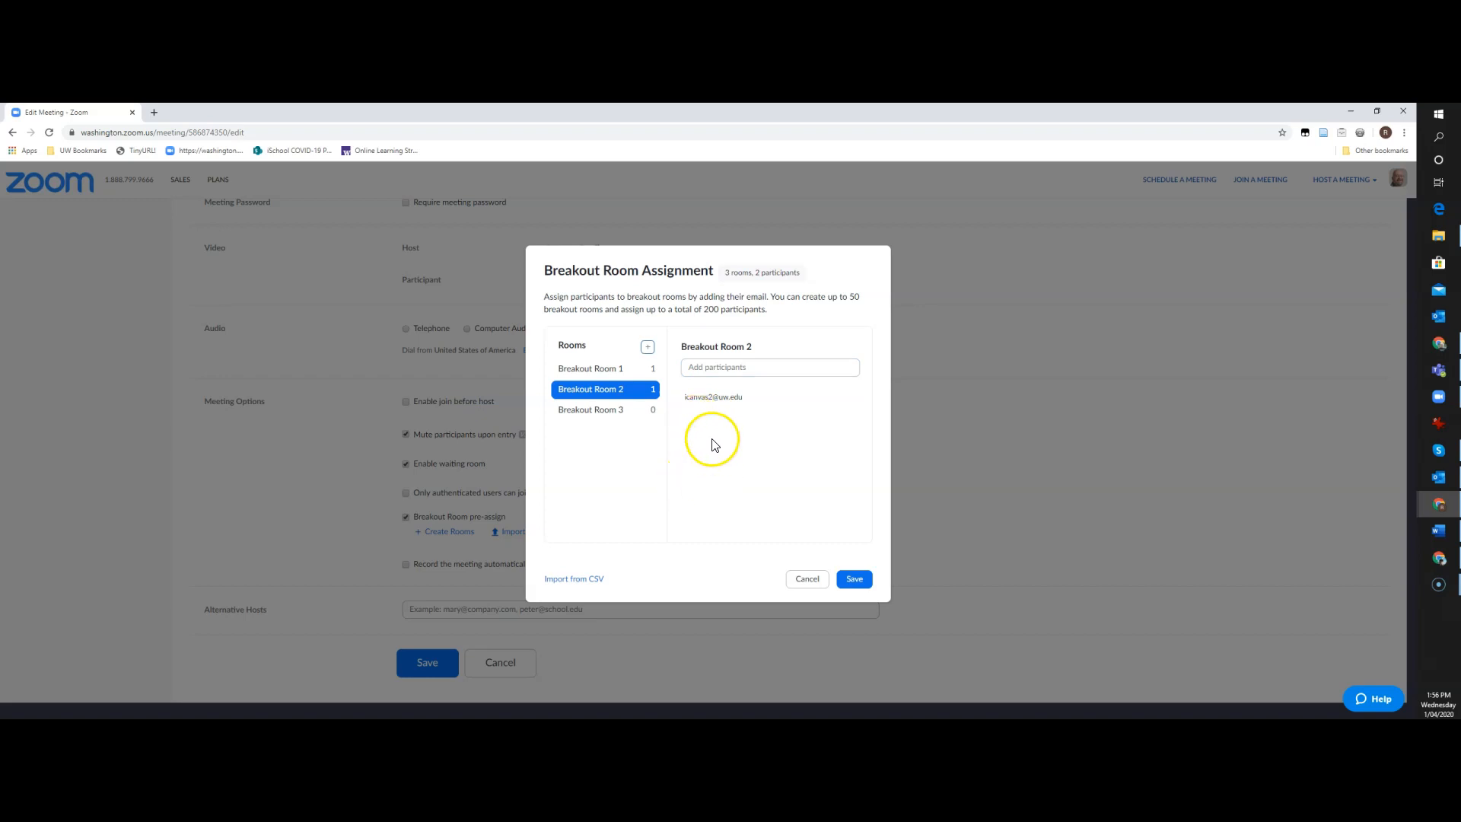
click(805, 579)
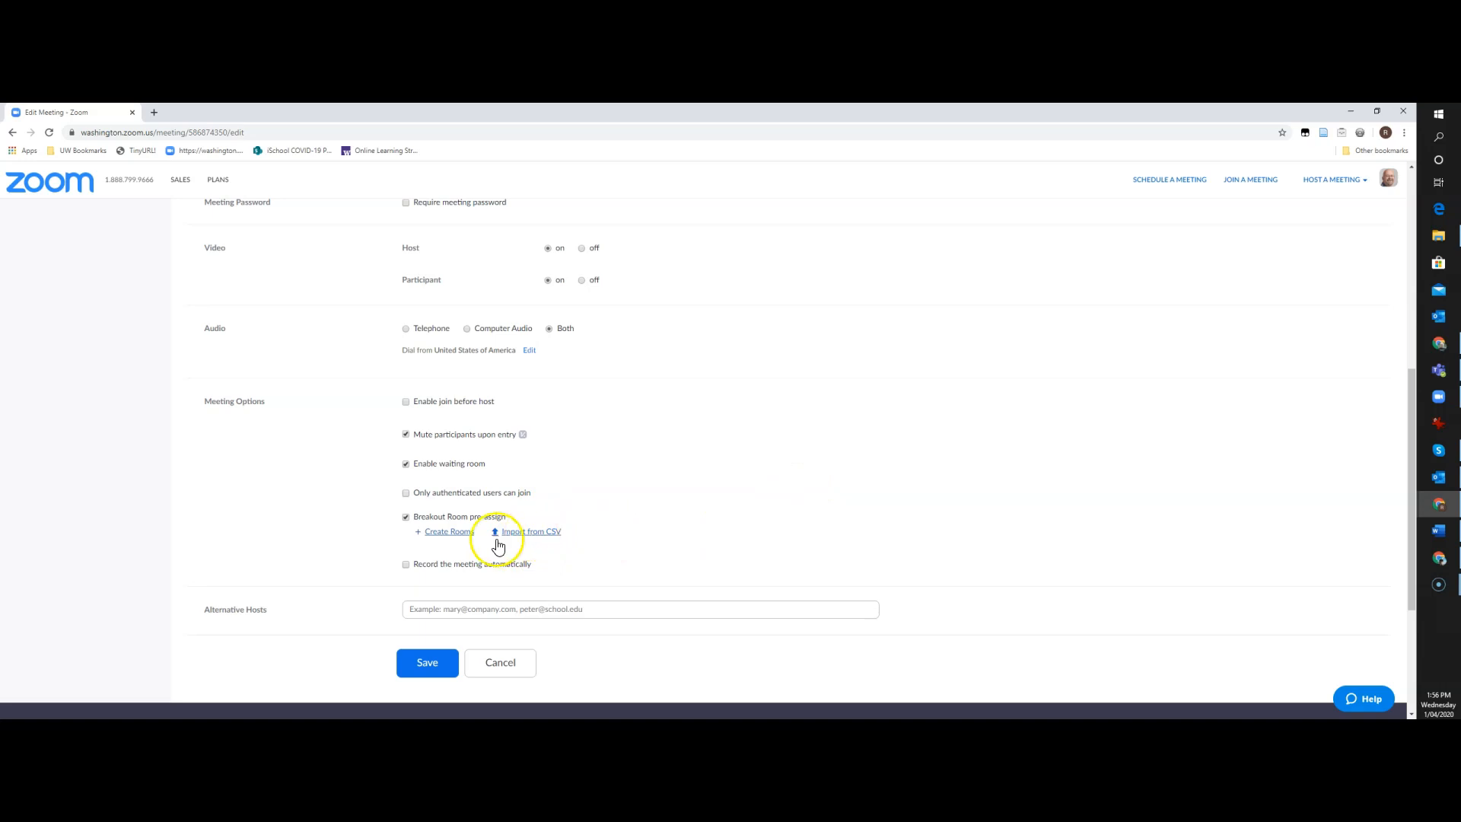
Import the breakout rooms and participants from the file Breakout Room 1.csv in the Zoom documents folder
click(452, 532)
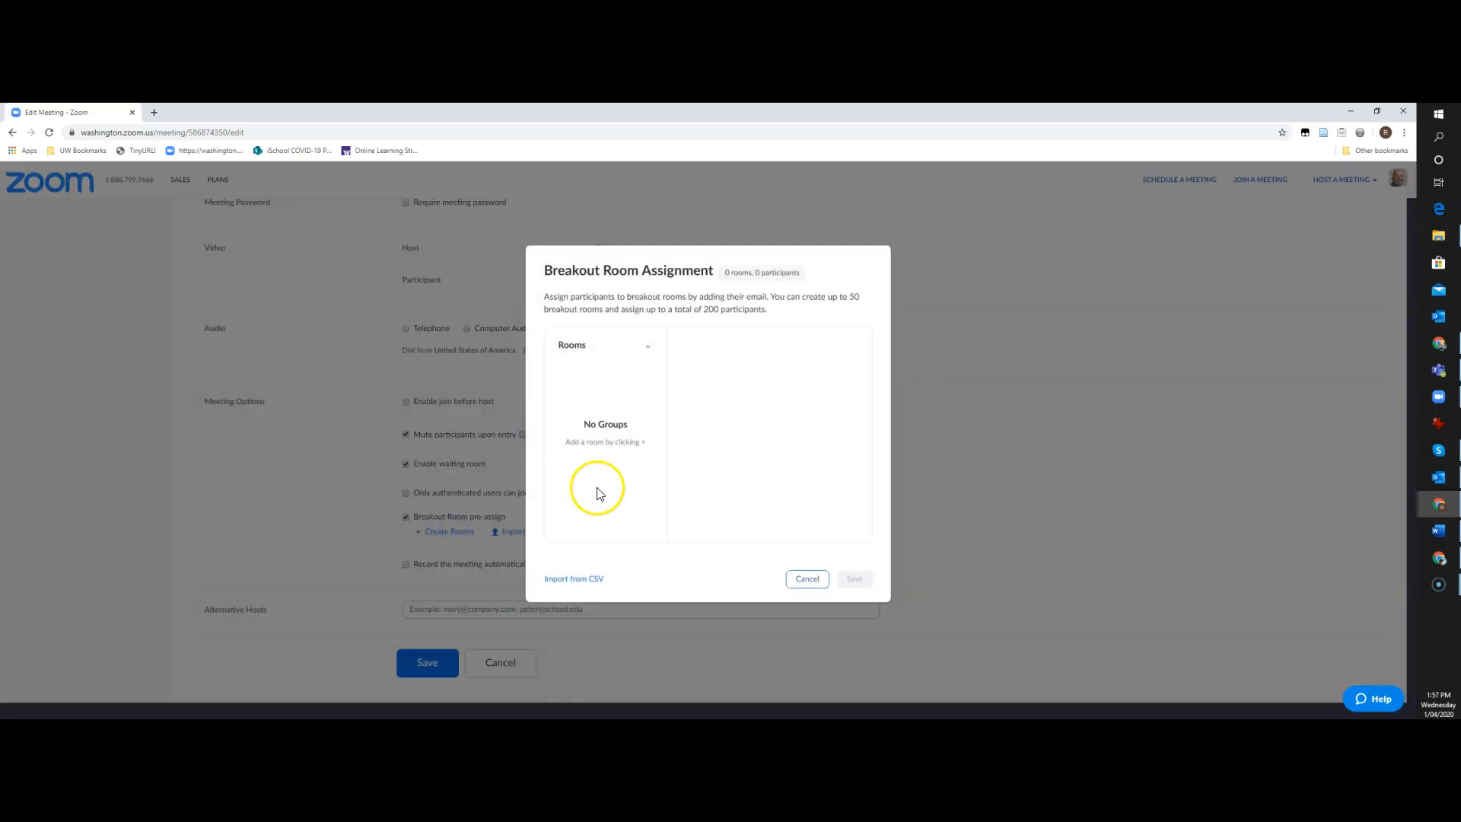
click(575, 581)
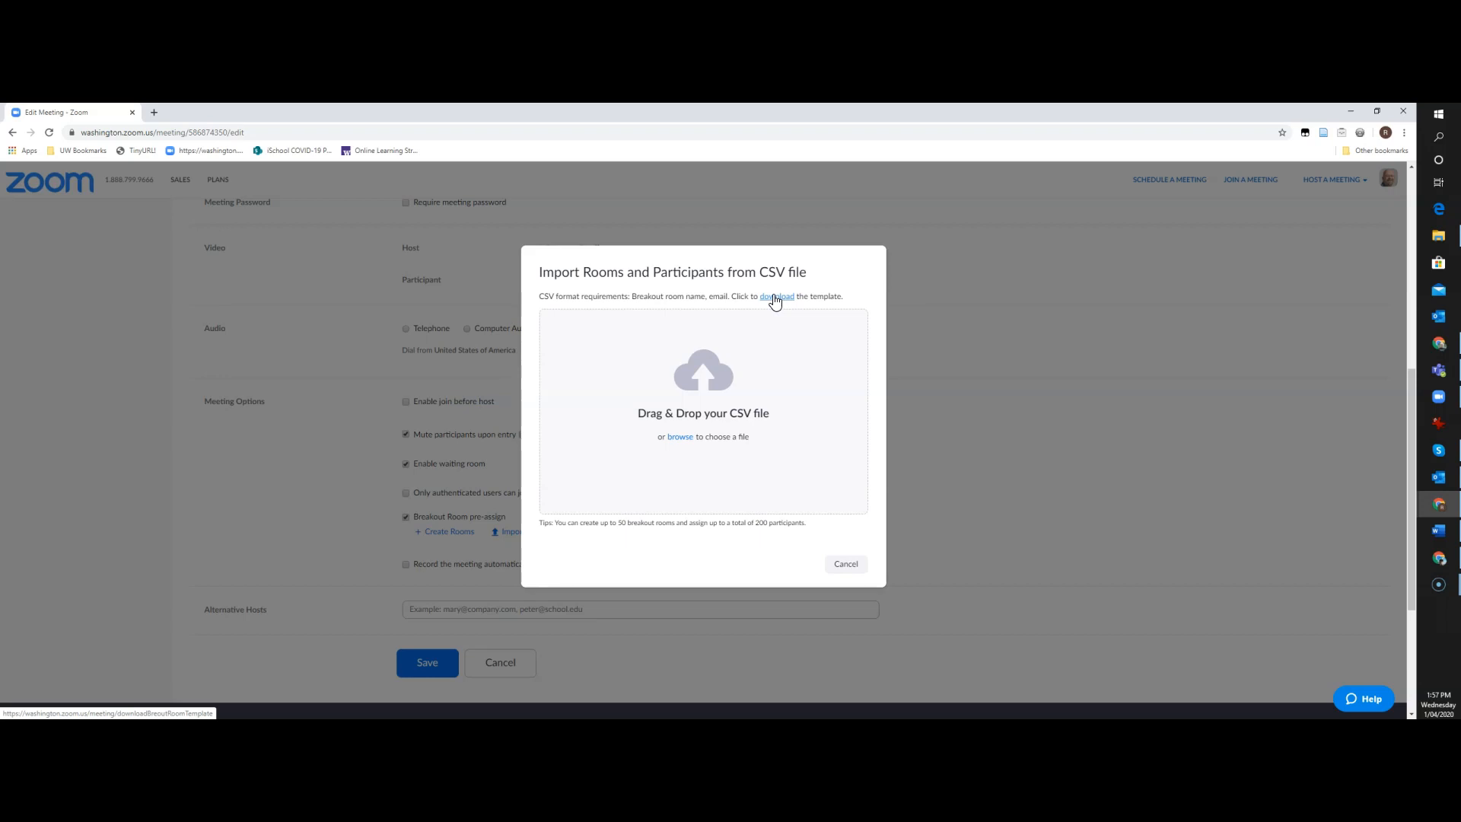
click(1438, 236)
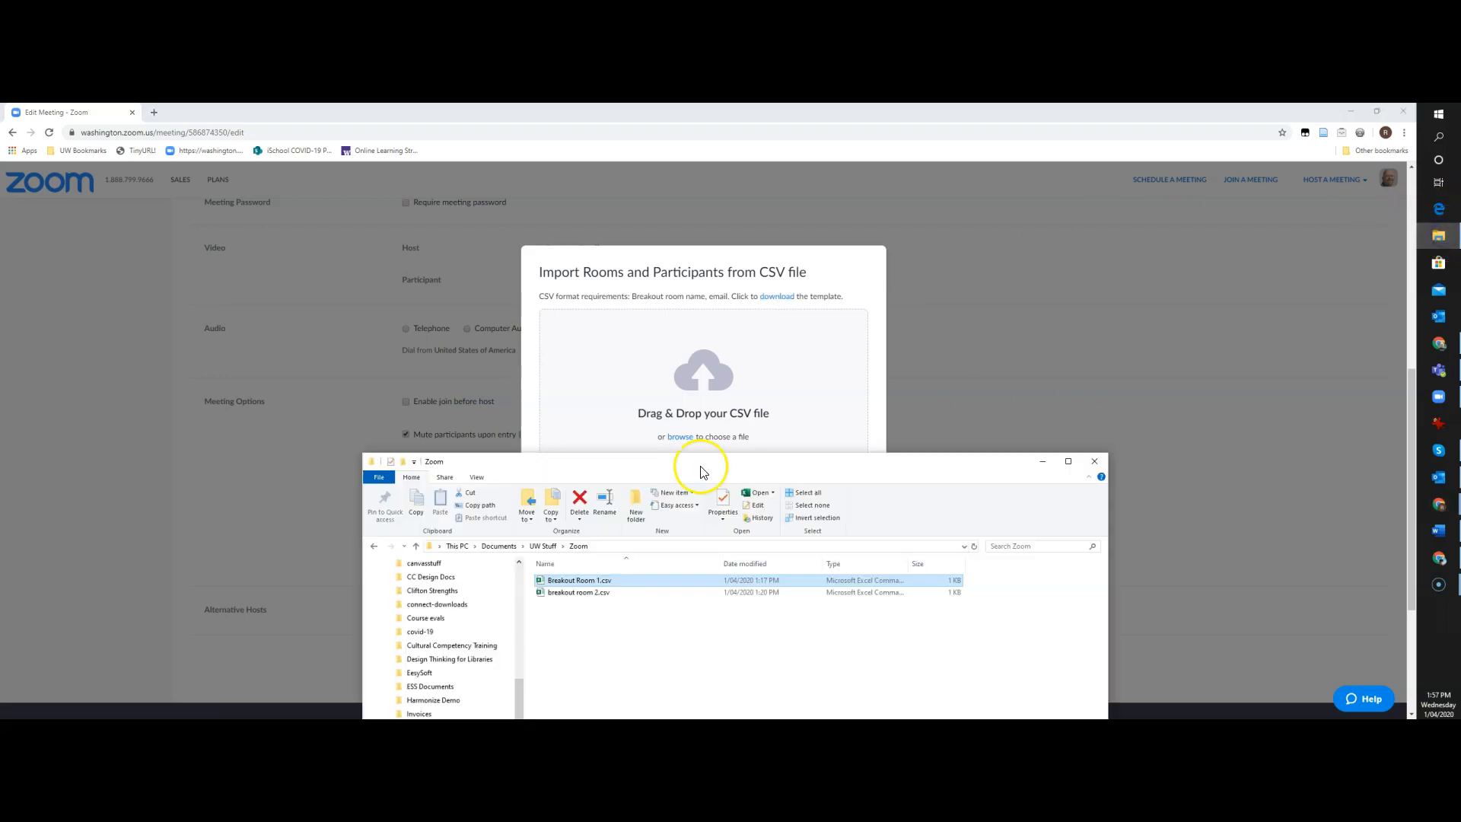
drag(601, 584, 653, 388)
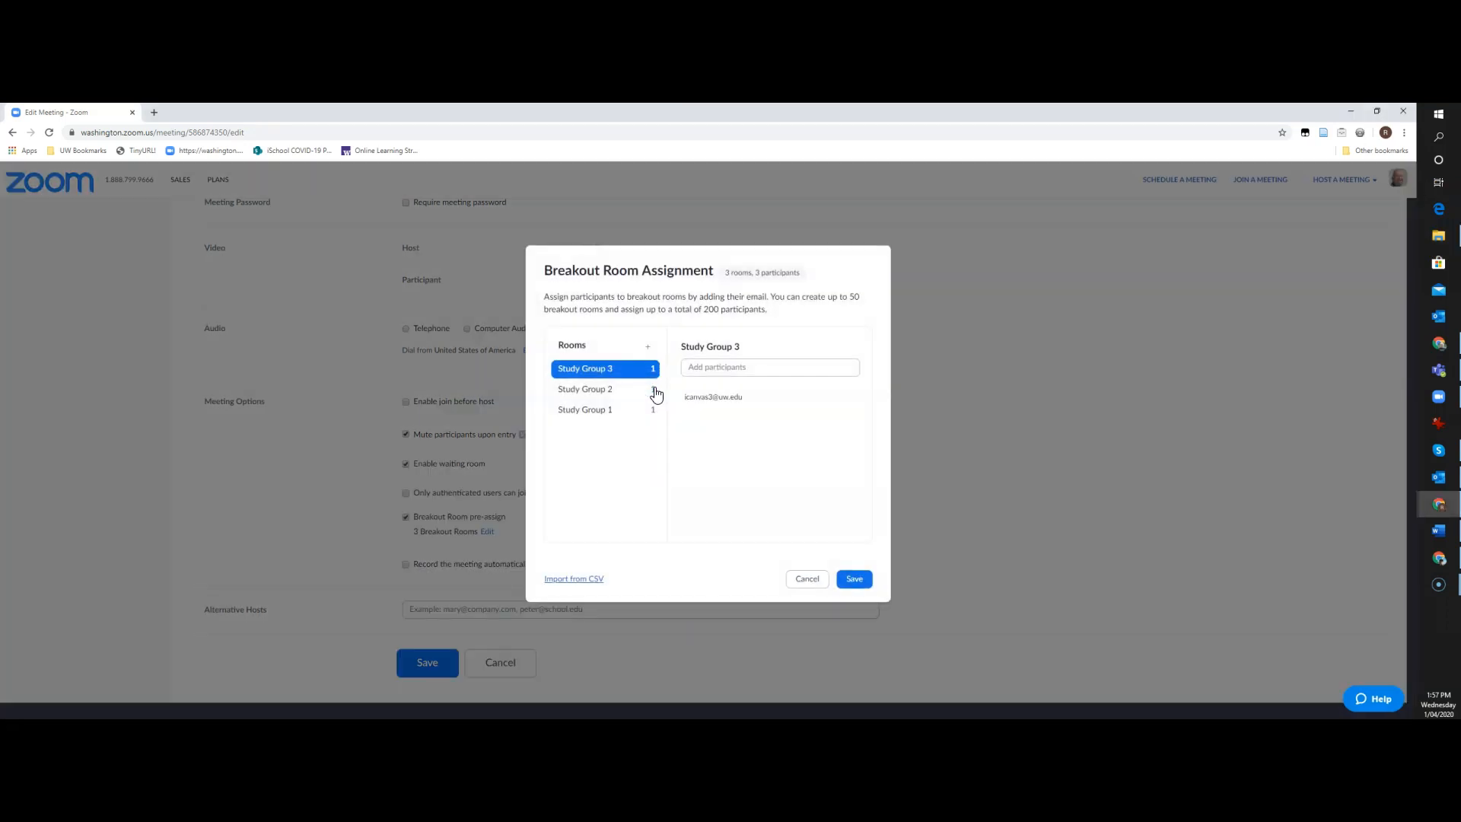
Review the participants assigned to Study Group 1, 2 and 3, and save the breakout room assignment
click(761, 507)
click(586, 390)
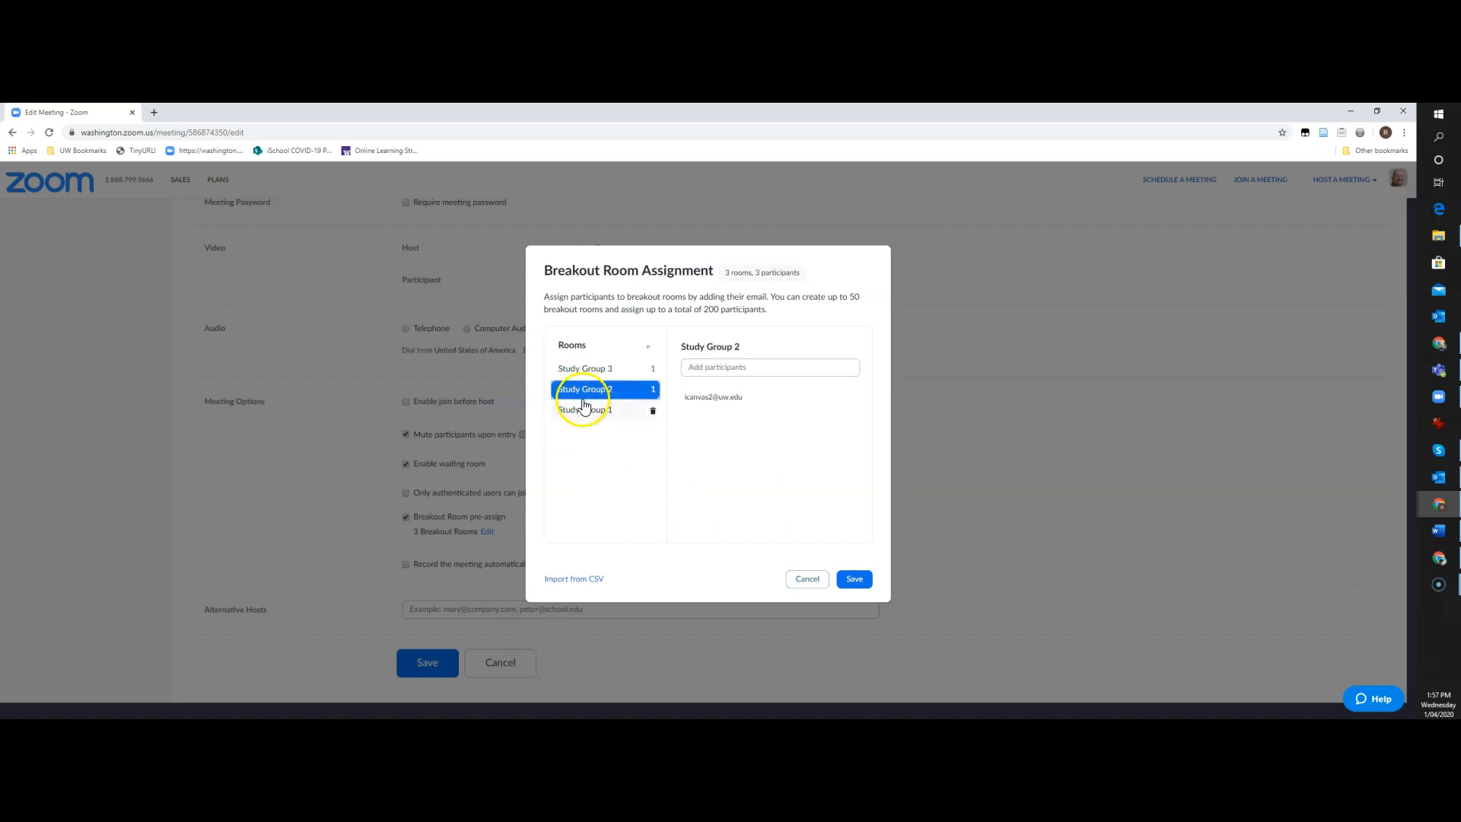
click(579, 411)
click(585, 388)
click(587, 371)
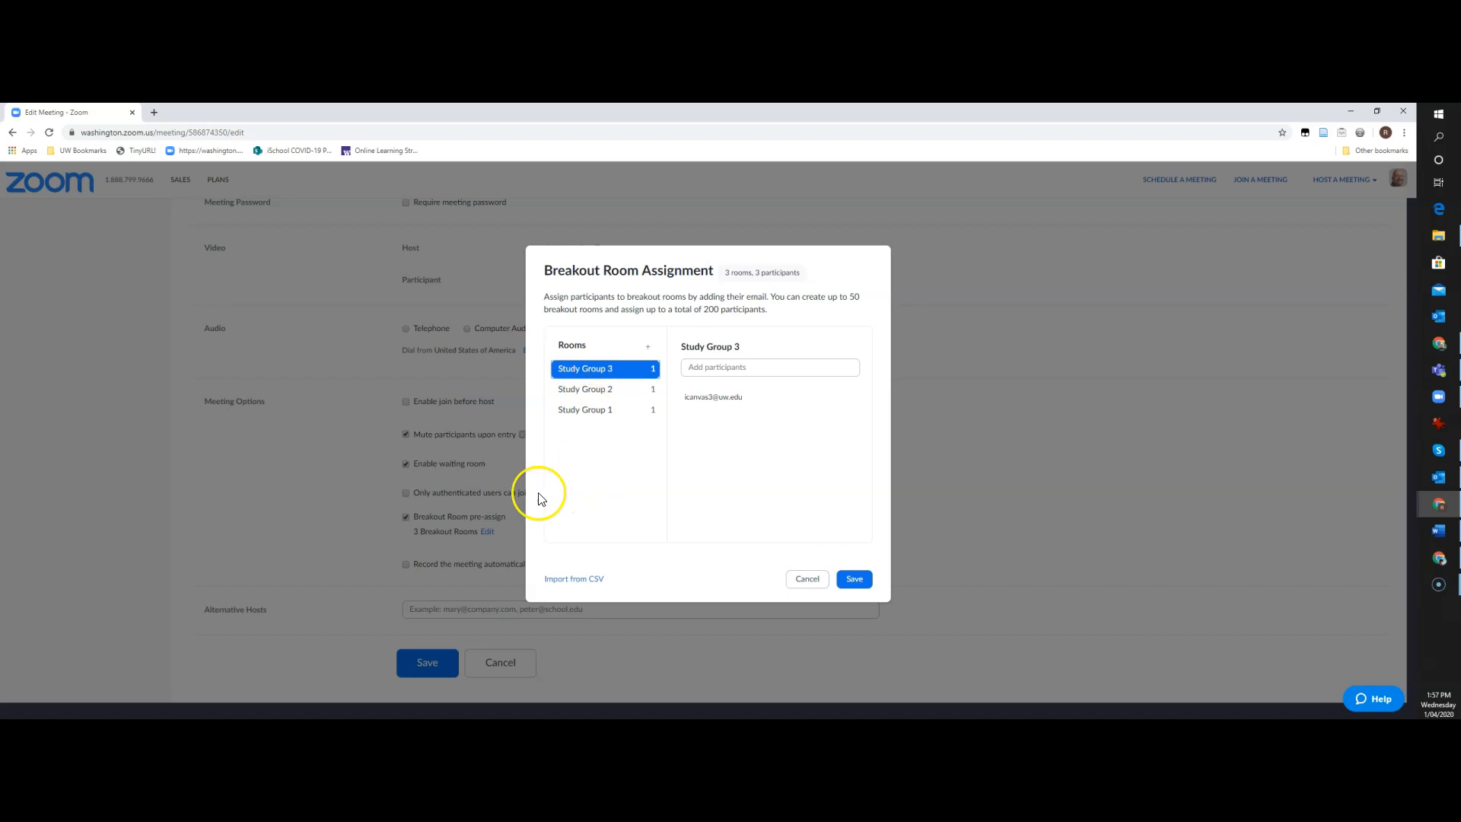
click(853, 580)
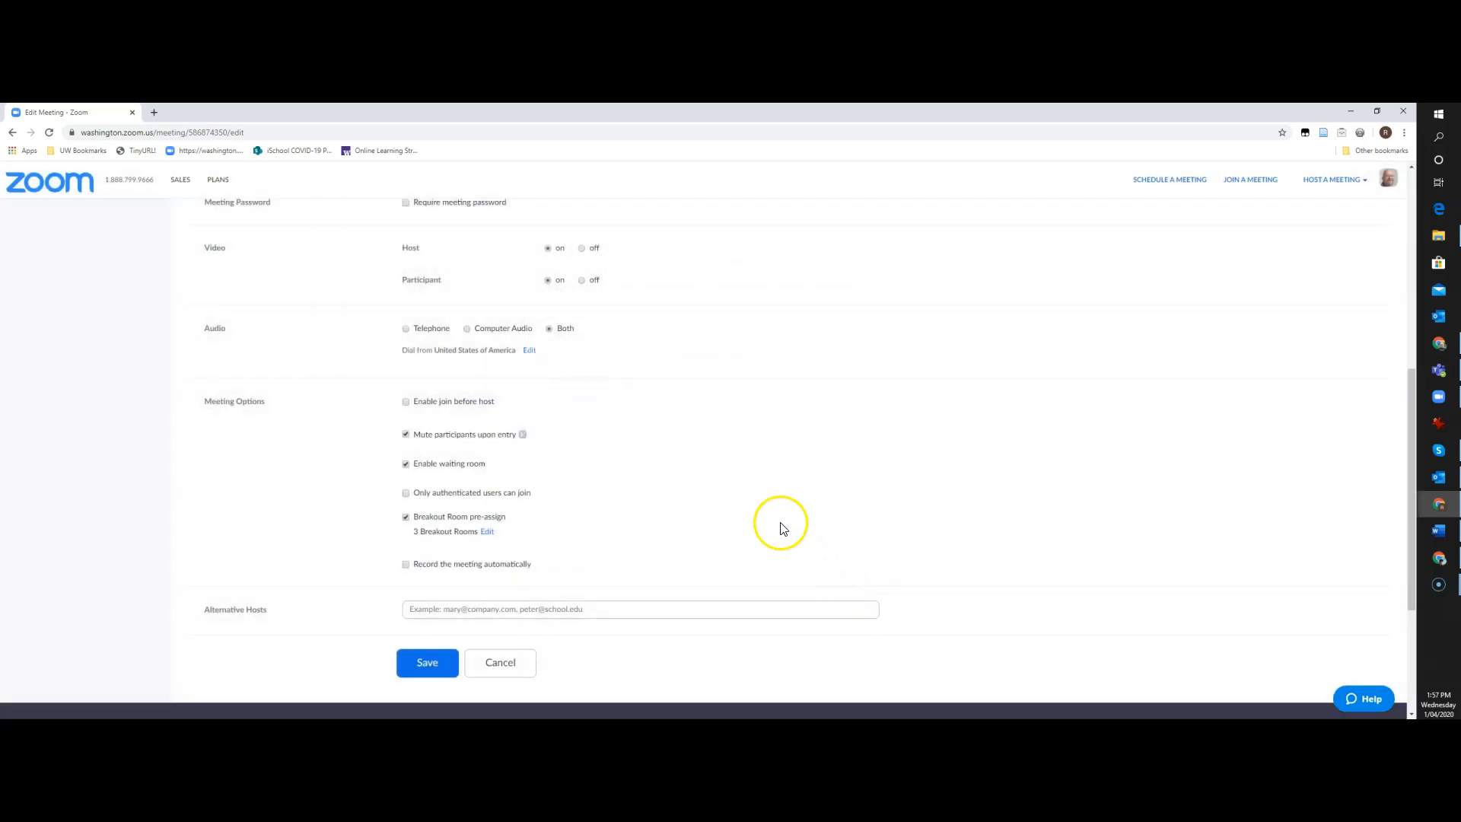
Replace the assigned breakout rooms by importing breakout room 2.csv, close the assignment dialog and save the meeting
click(488, 533)
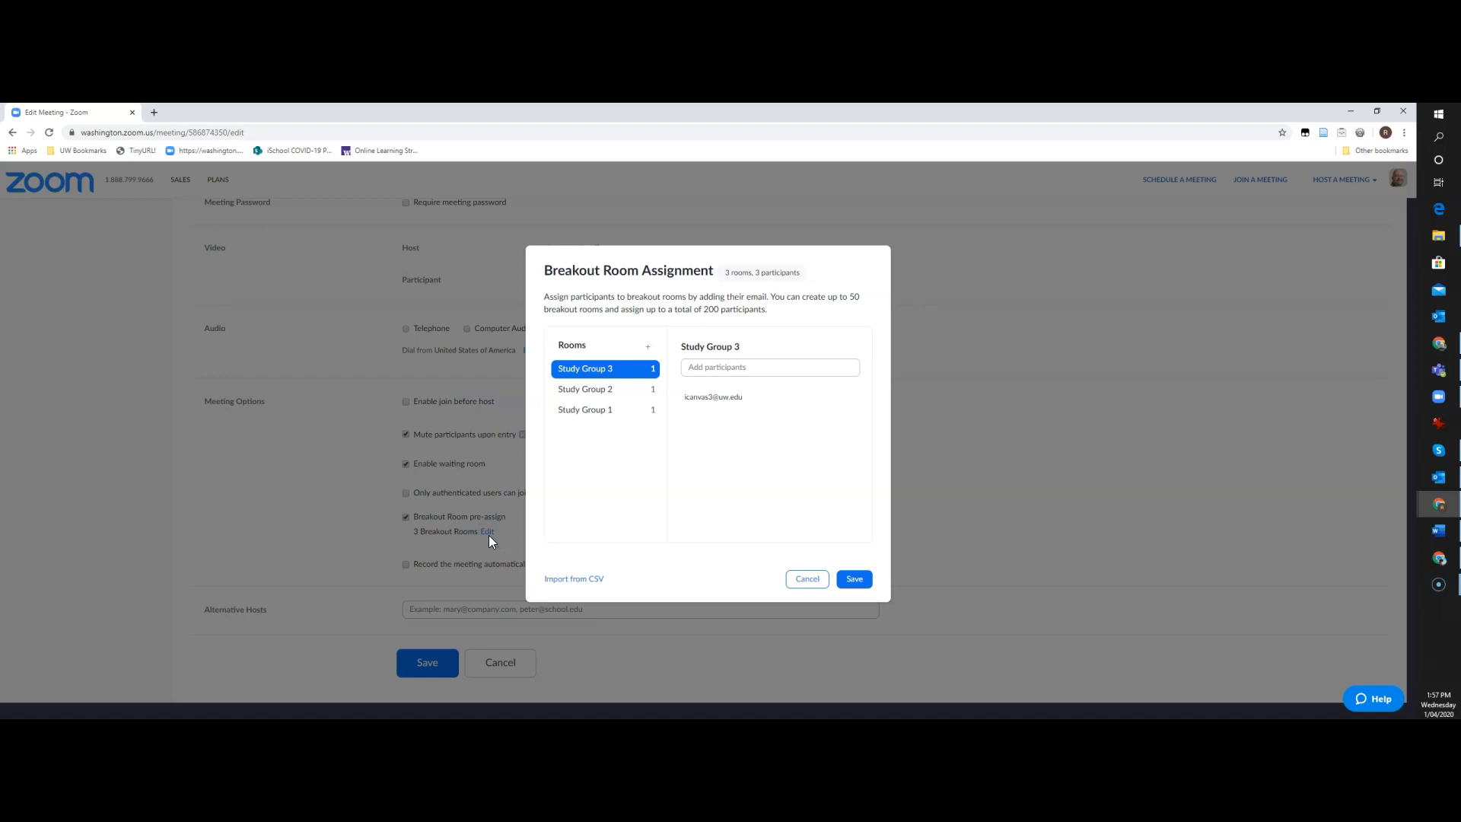
click(556, 581)
click(1433, 234)
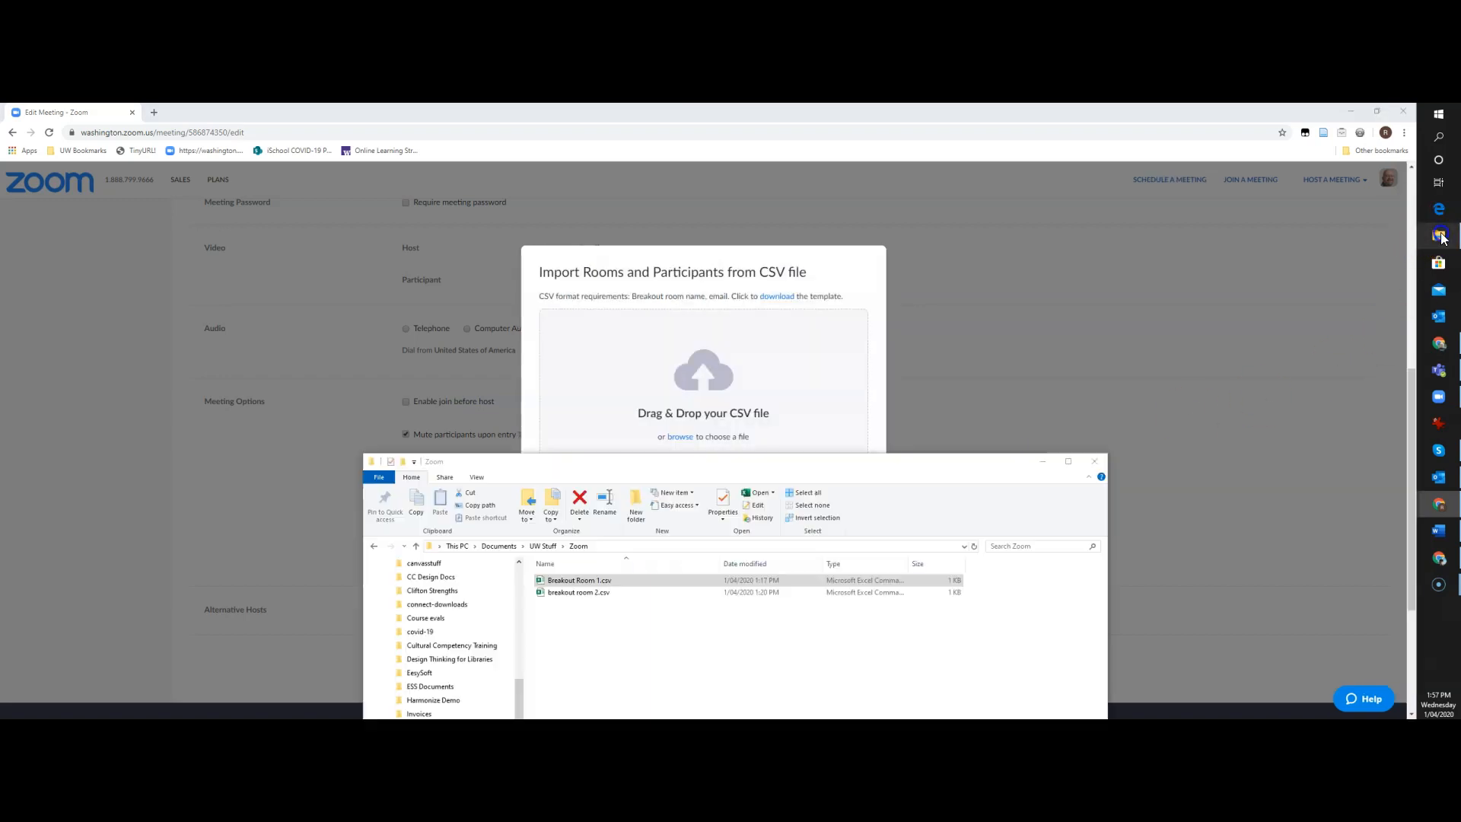
click(687, 582)
shift+click(597, 594)
drag(597, 601, 645, 415)
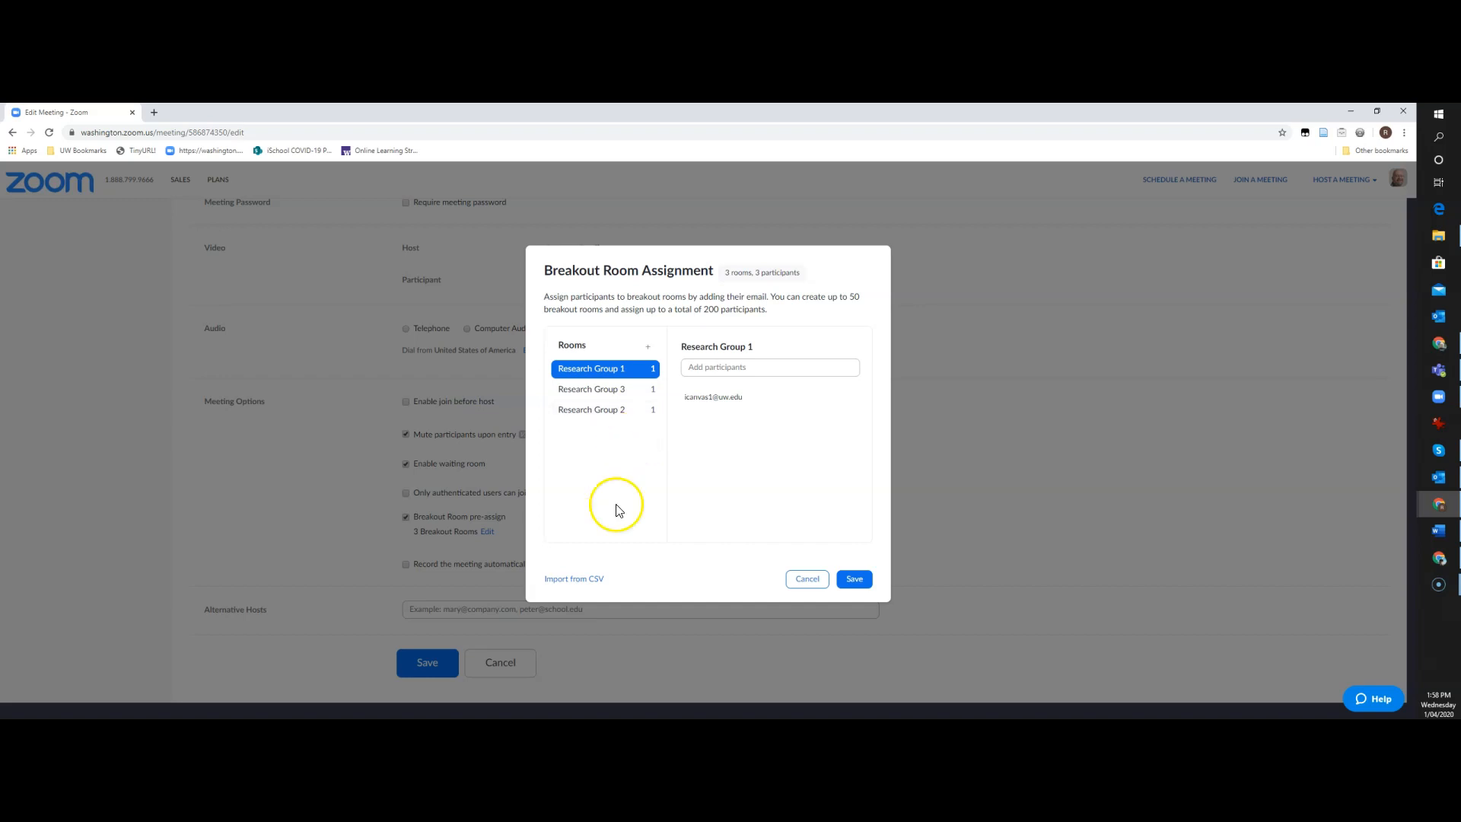
click(806, 579)
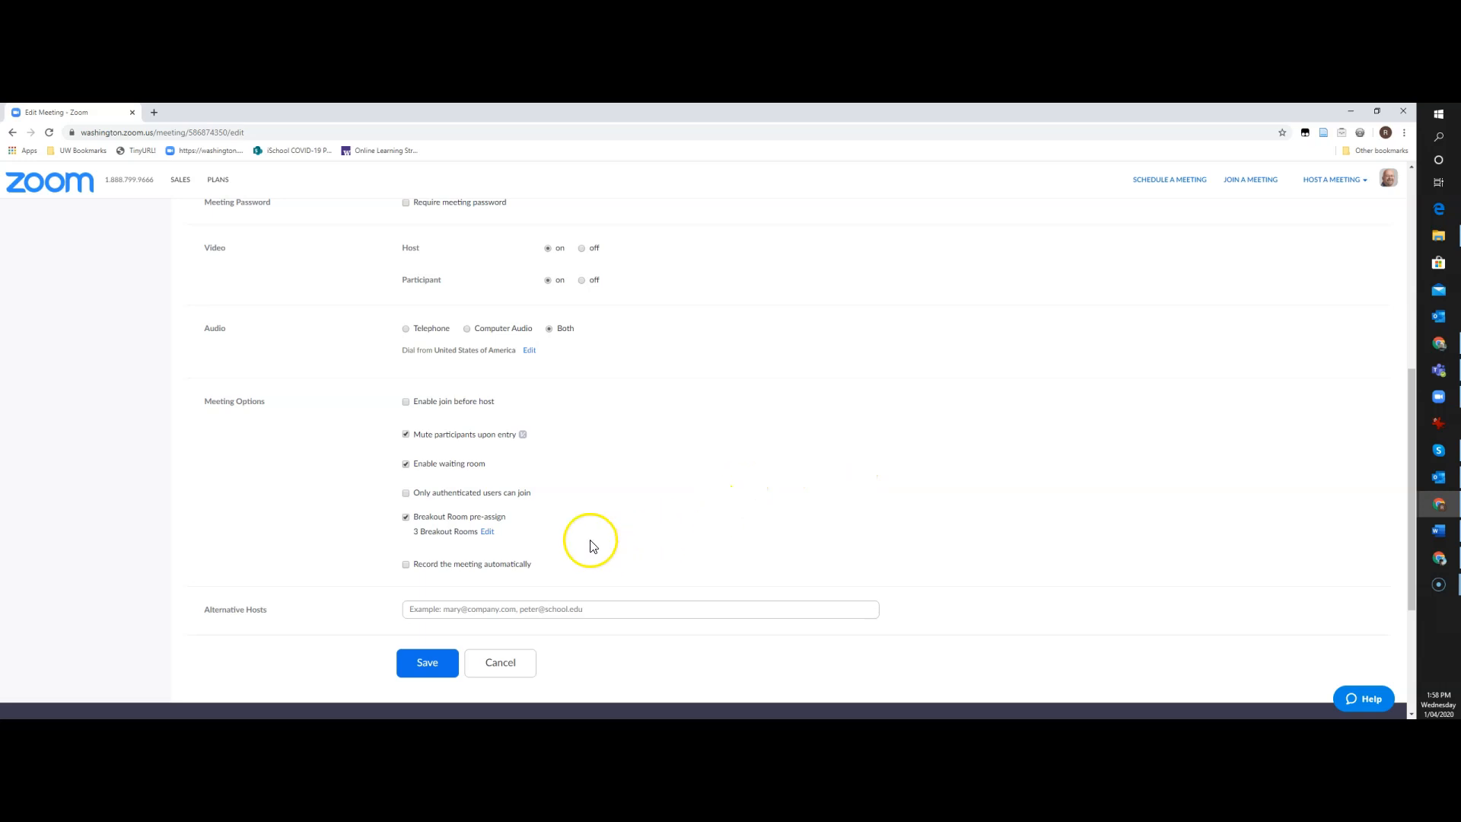
click(430, 662)
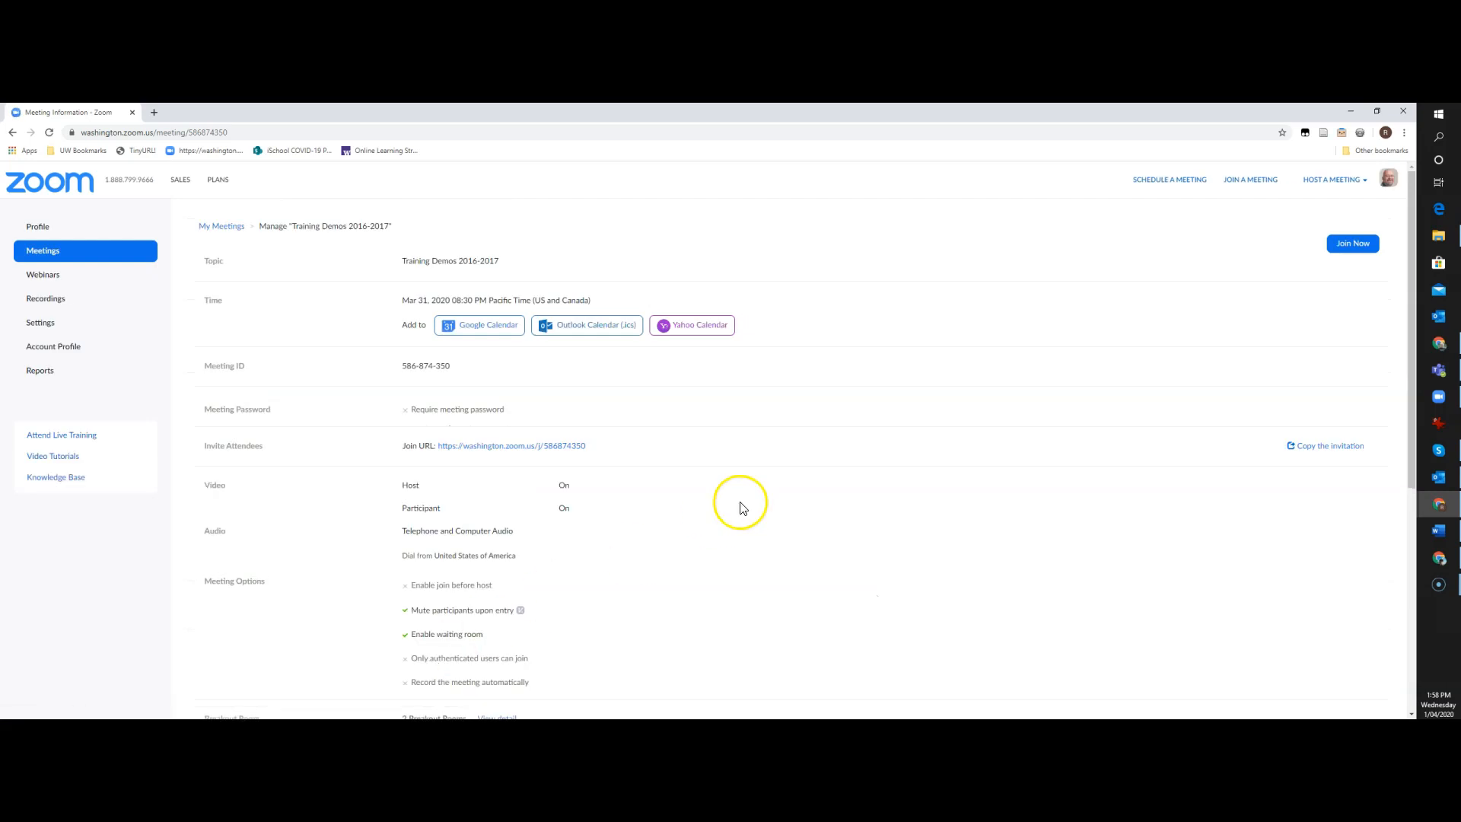
Open the saved meeting's breakout room details and delete Research Group 2, Research Group 3 and Research Group 1
scroll(743, 503, down, 3)
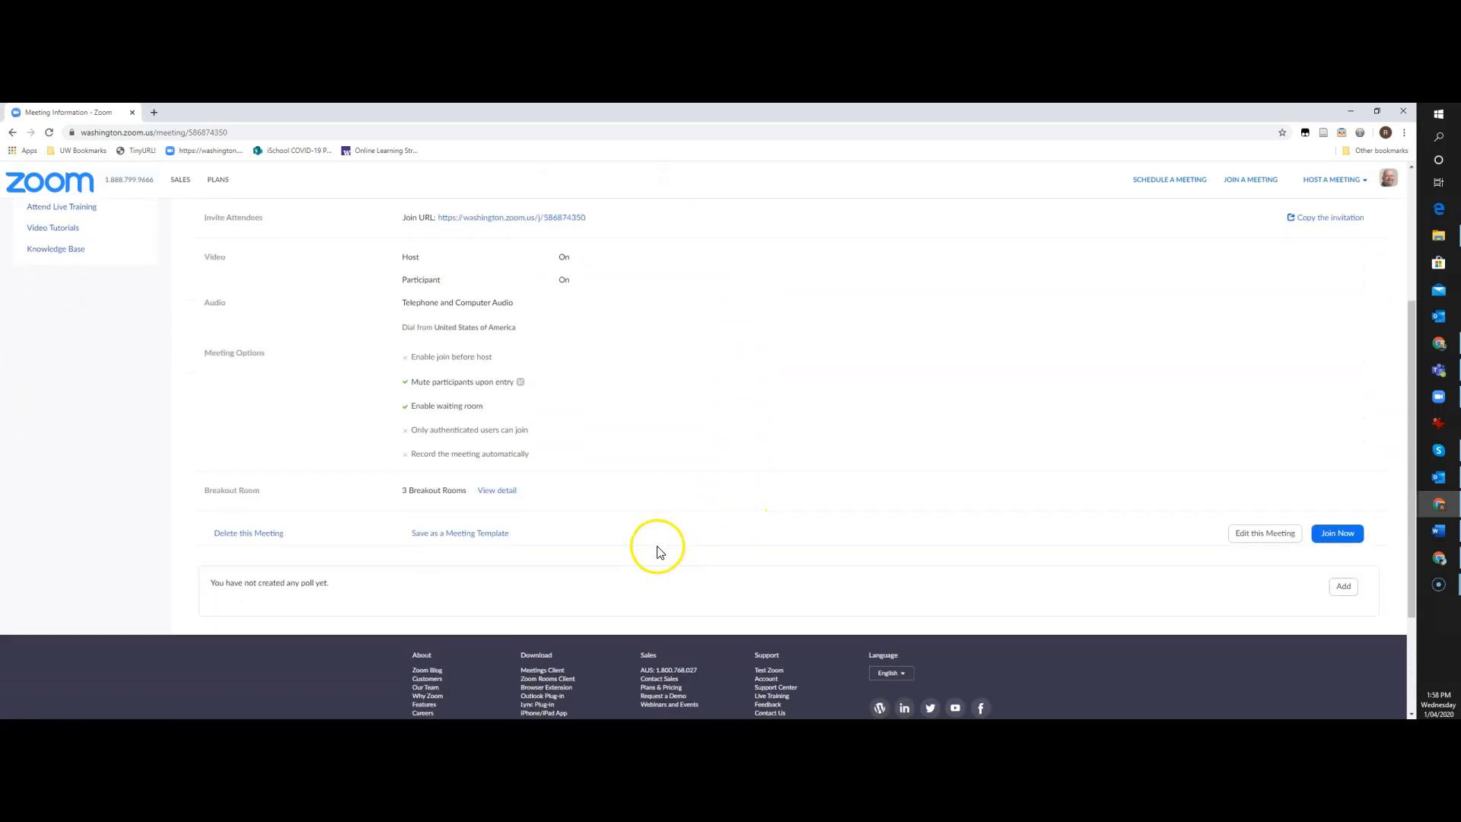
click(506, 491)
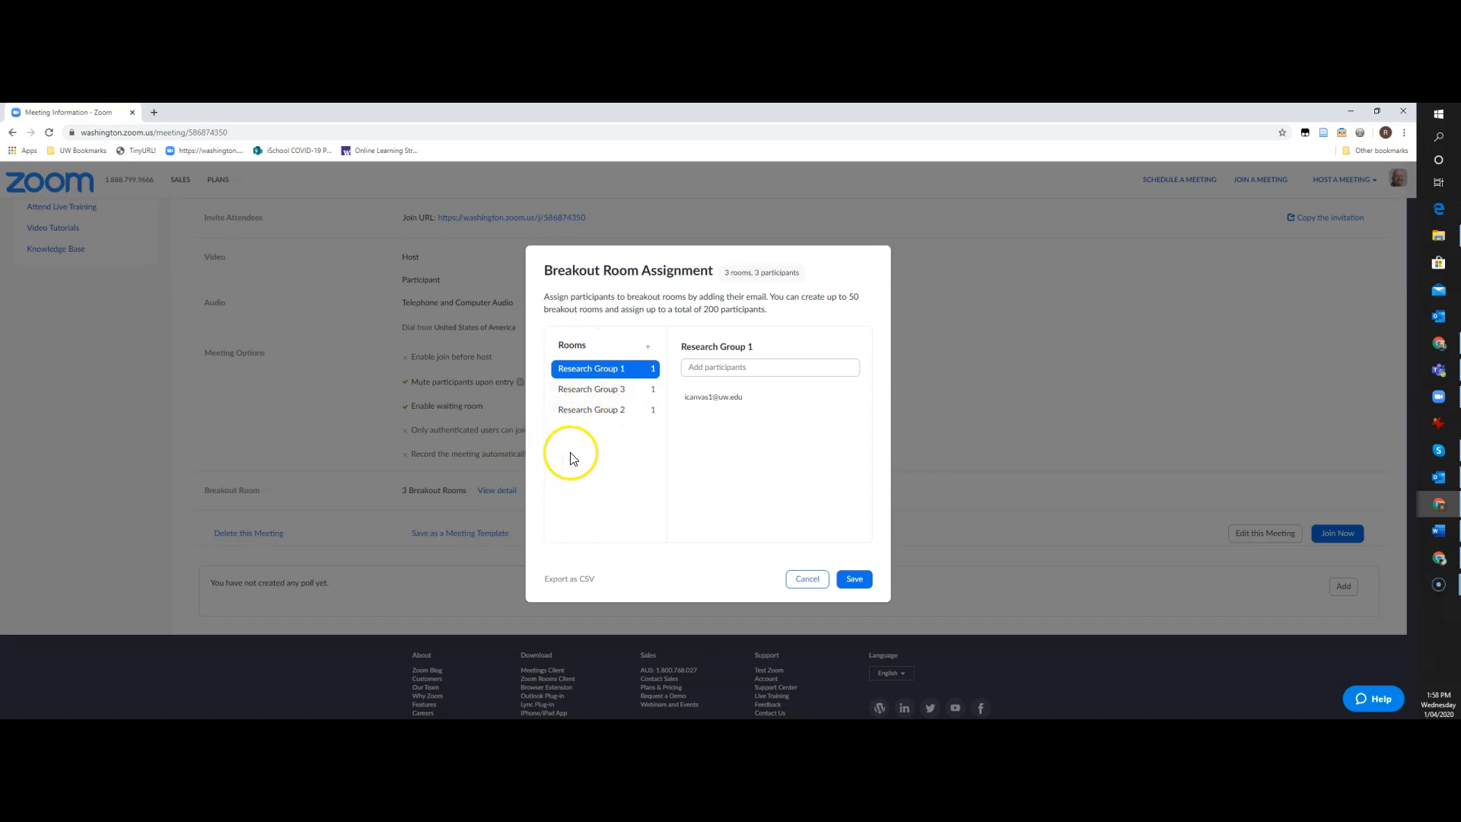
mouse_move(653, 415)
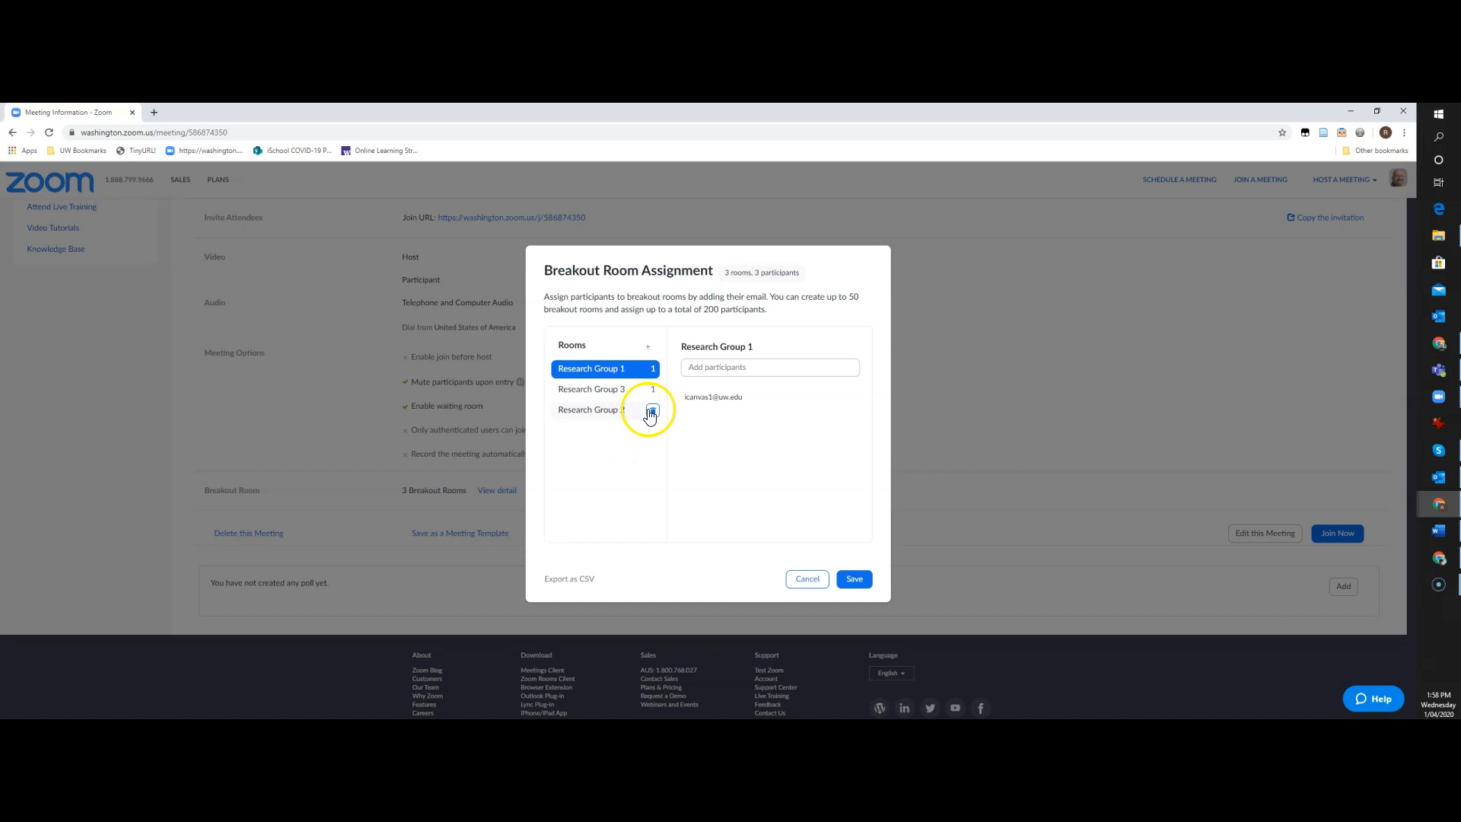
click(653, 412)
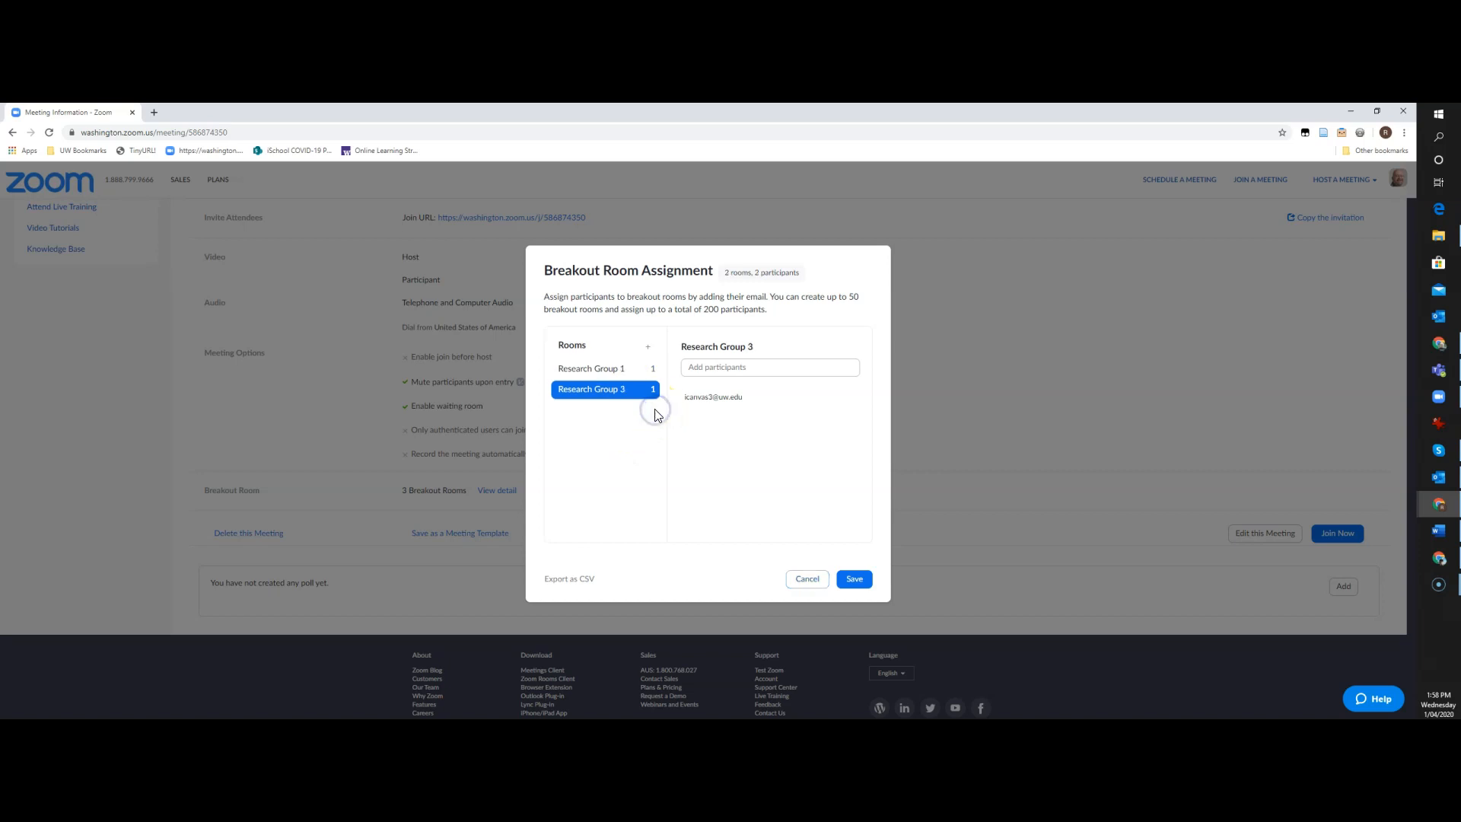
click(653, 390)
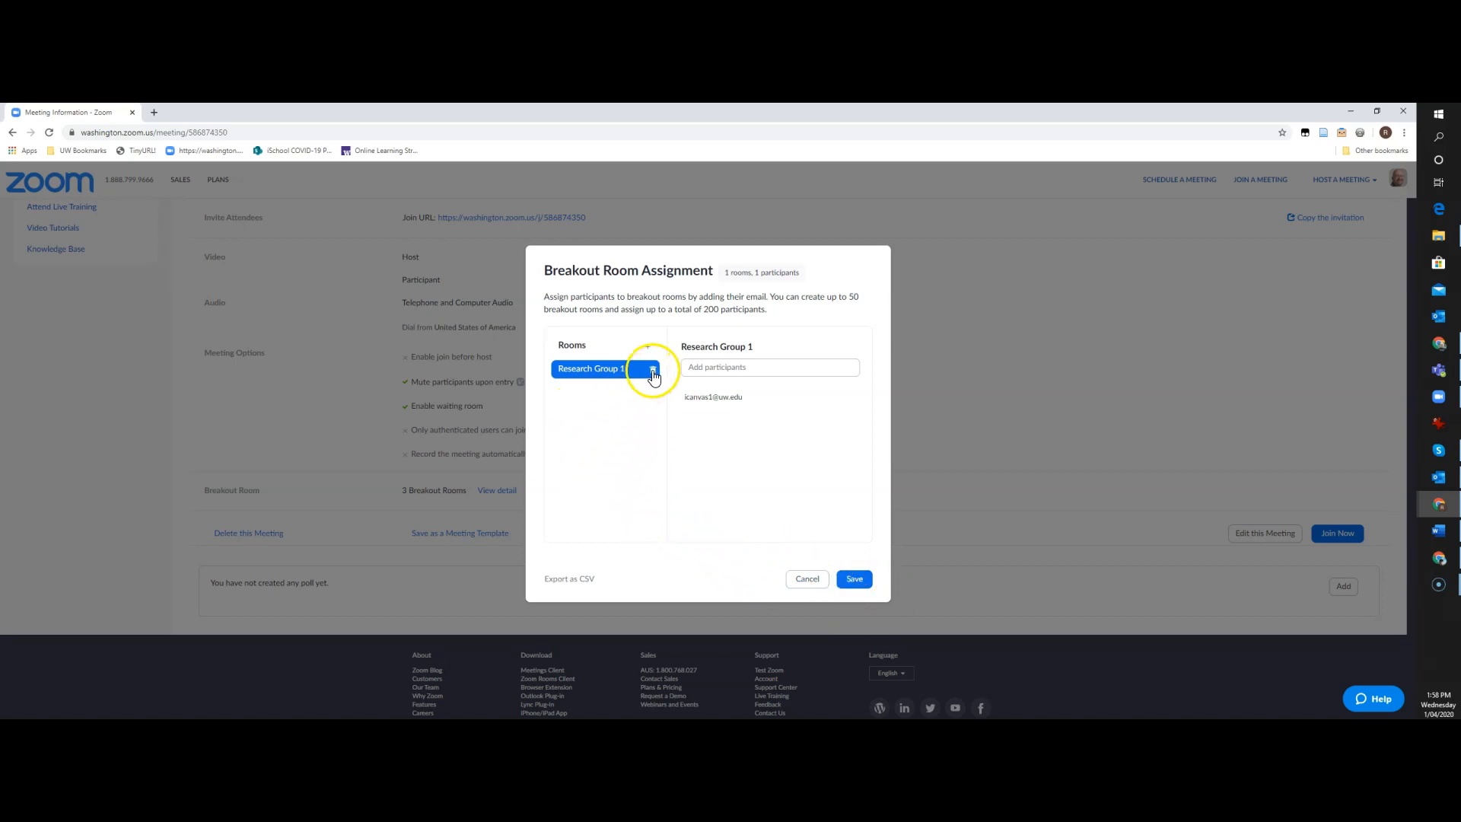
click(652, 371)
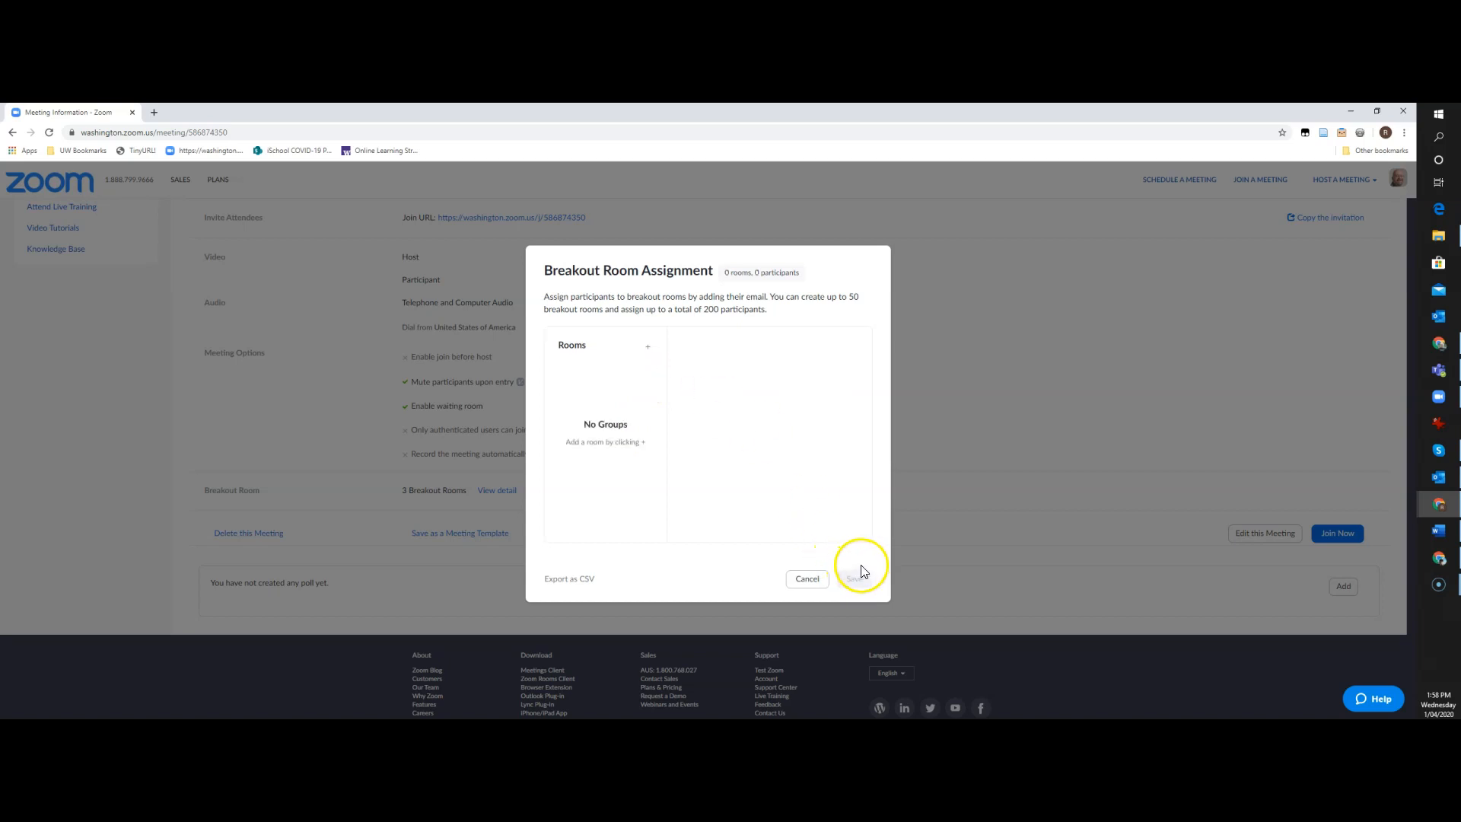
Discard the pending deletions, remove only Research Group 2 and Research Group 3, save the assignment, and reload the meeting page
click(803, 579)
click(497, 491)
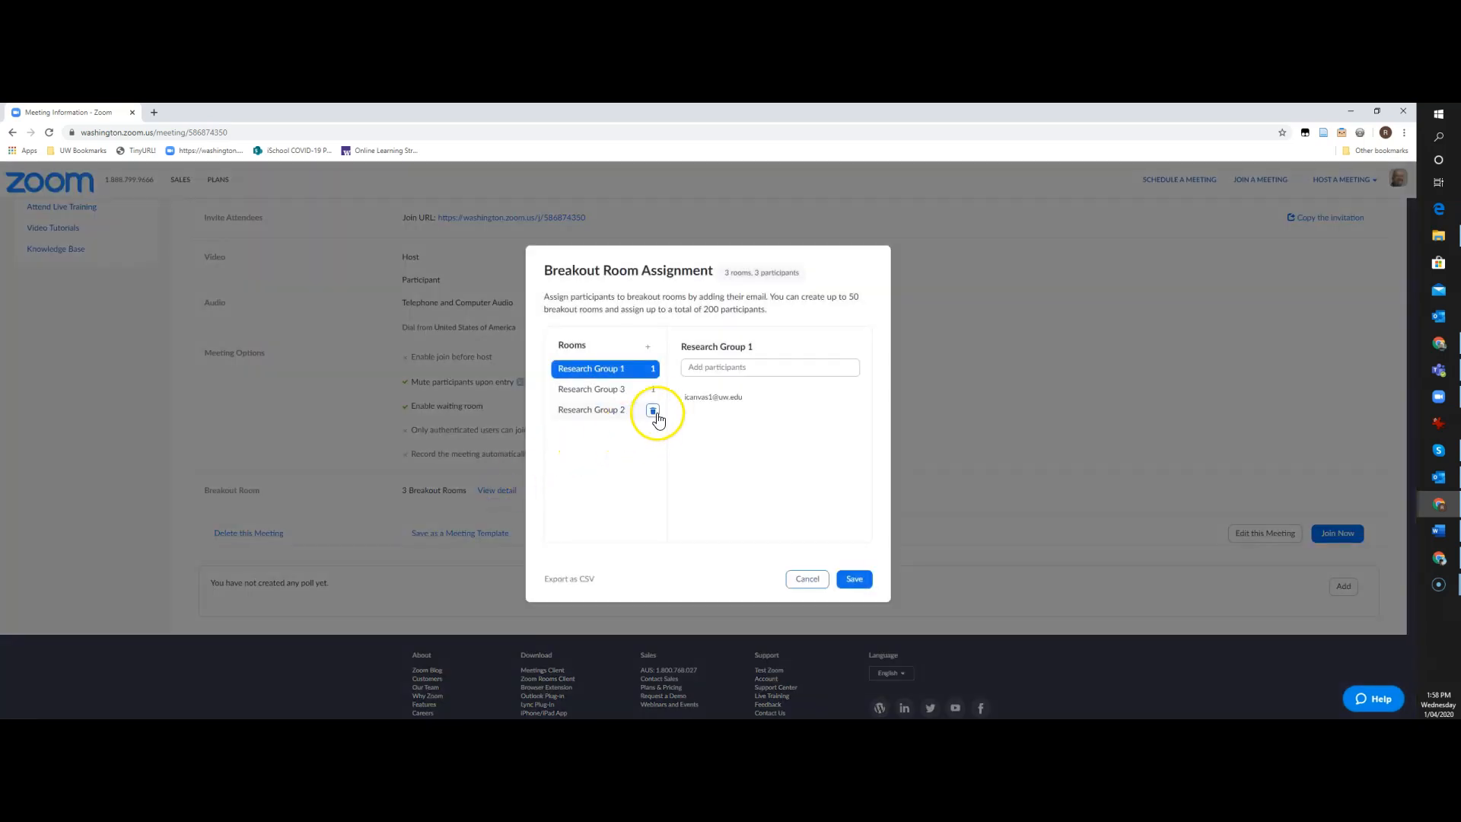
click(653, 412)
click(653, 391)
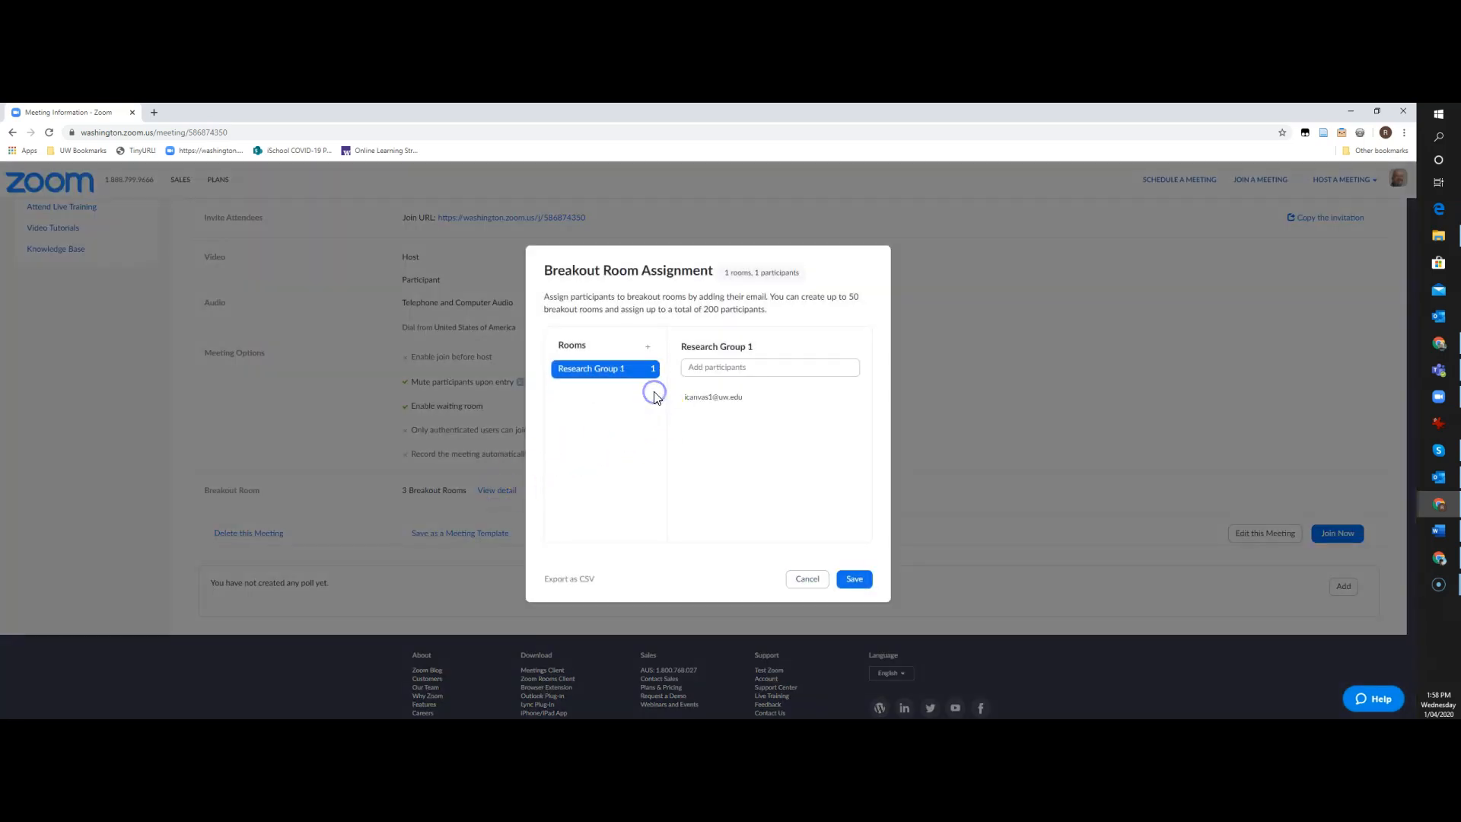
click(853, 579)
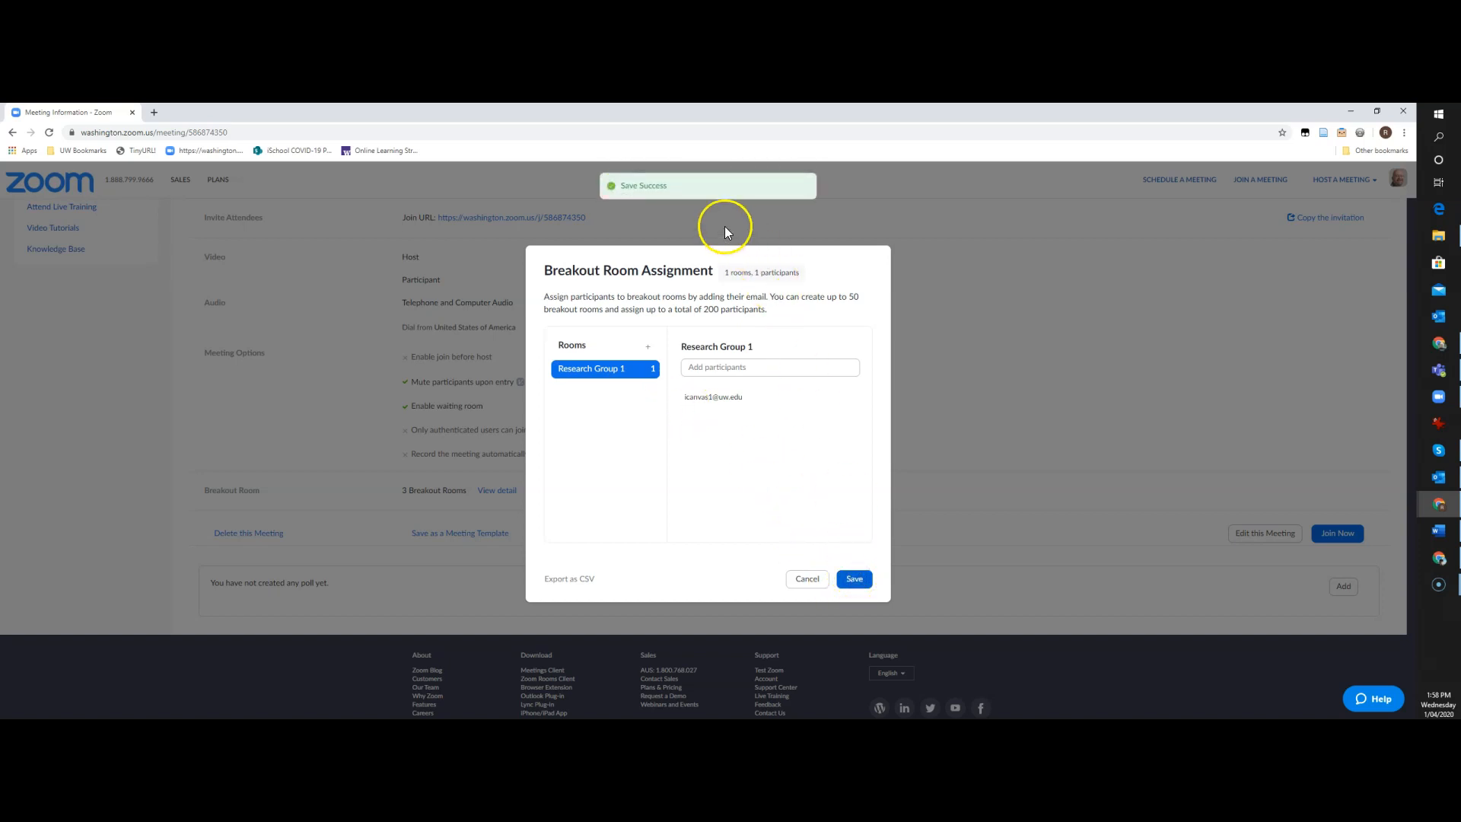
click(807, 581)
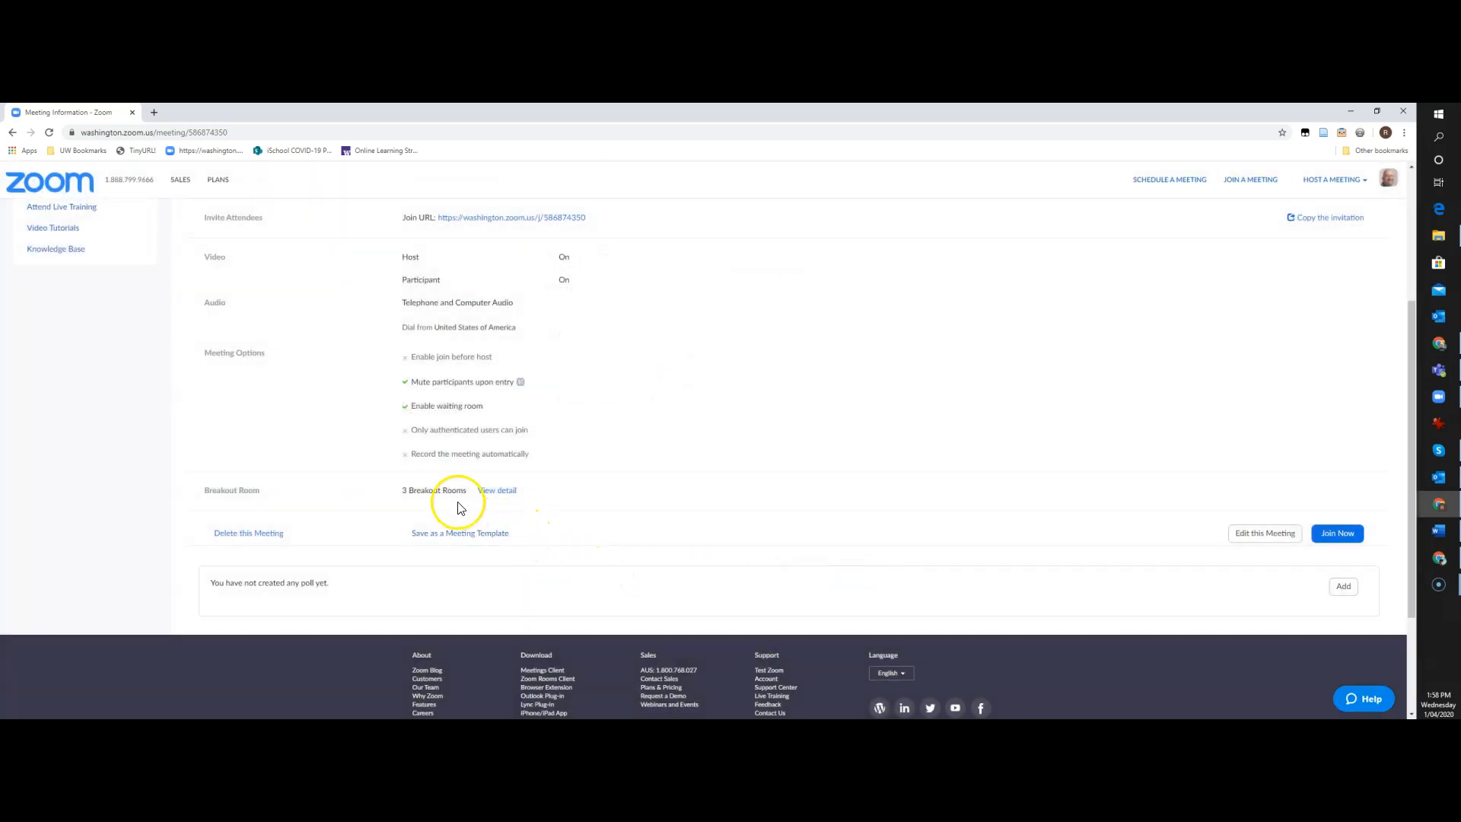
click(48, 131)
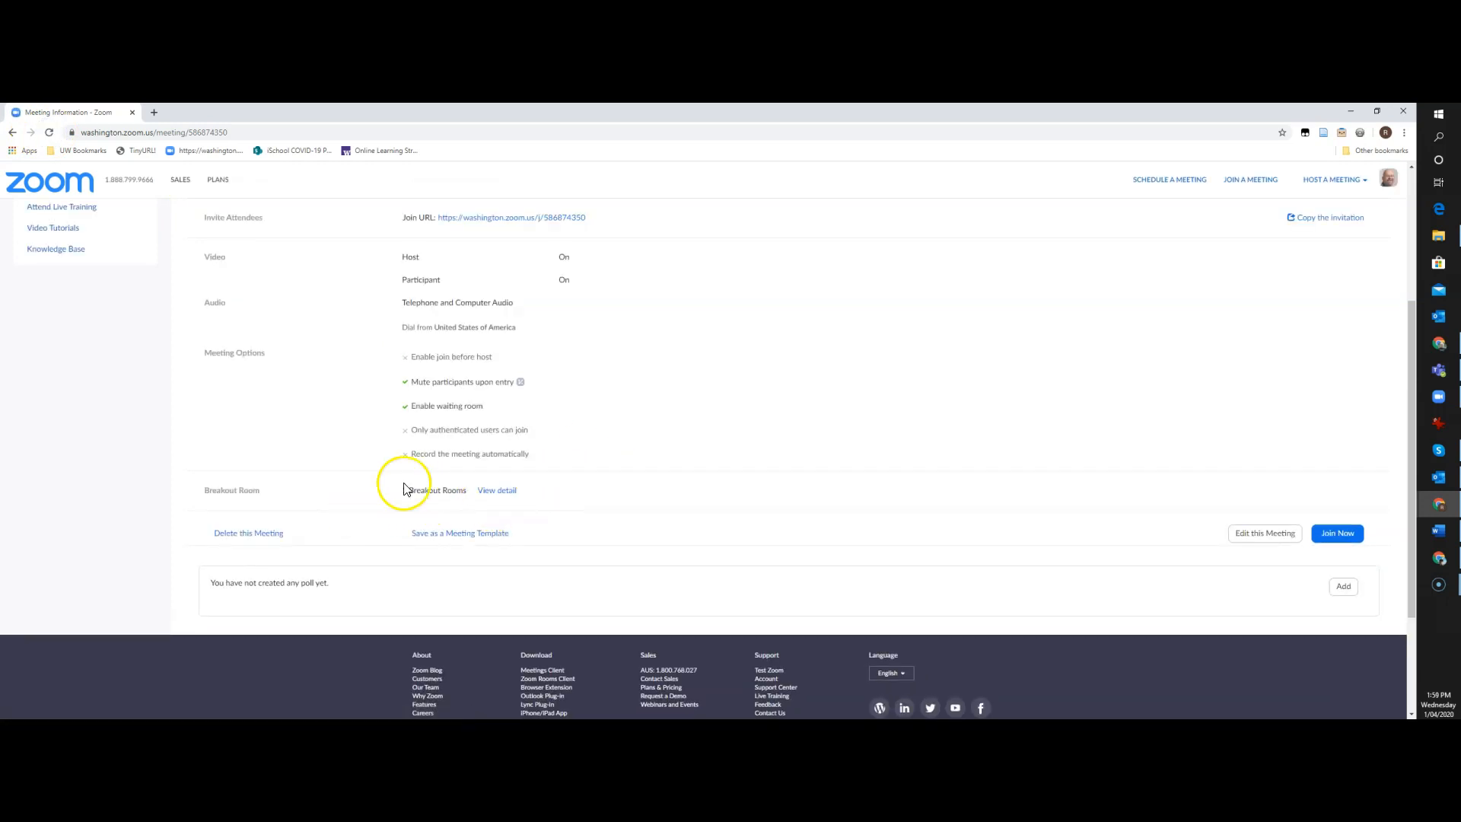
Try to delete the remaining Research Group 1 room from the meeting's breakout room details, and cancel the assignment dialog
click(512, 491)
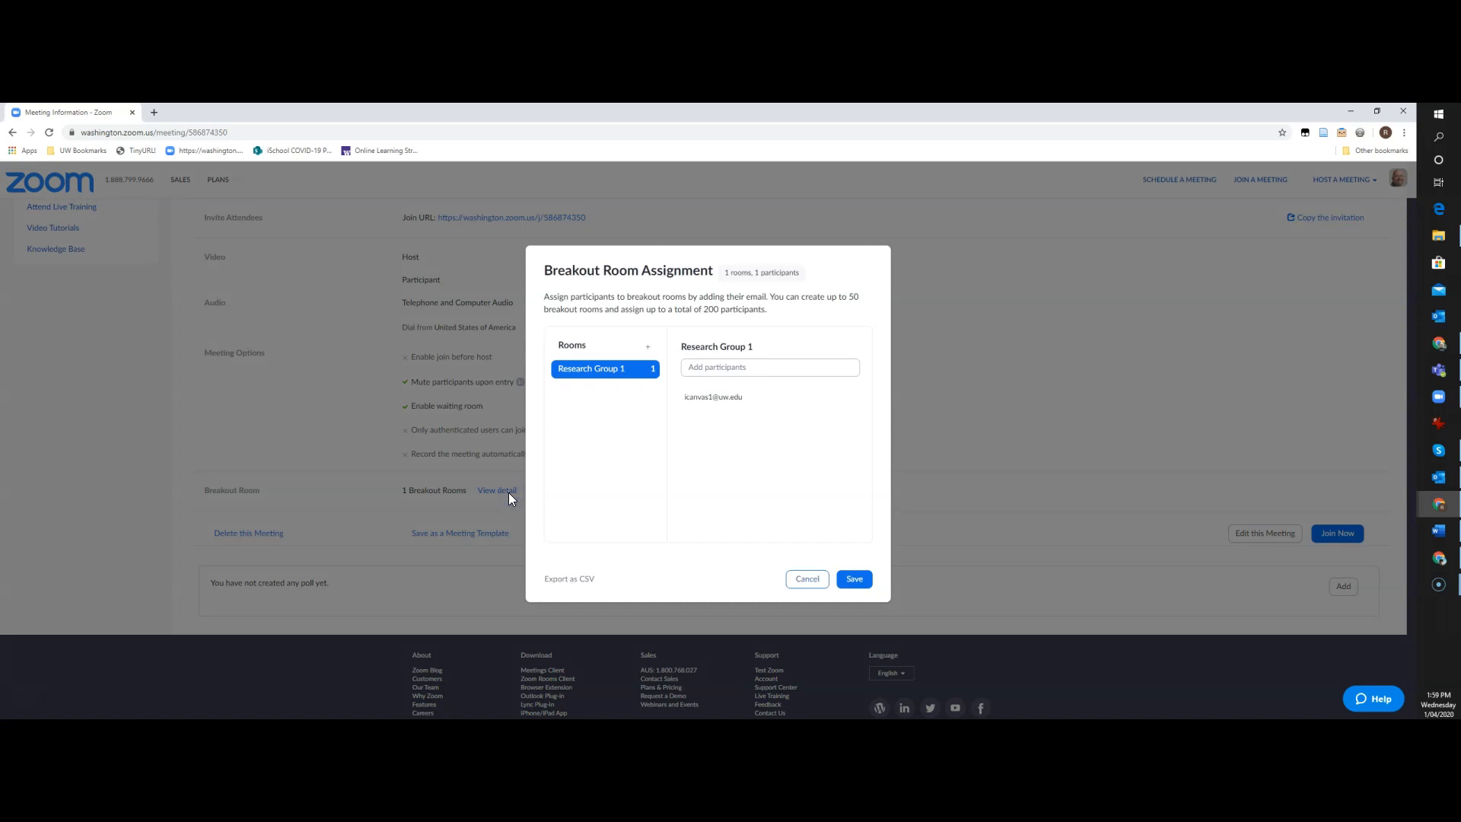
click(652, 370)
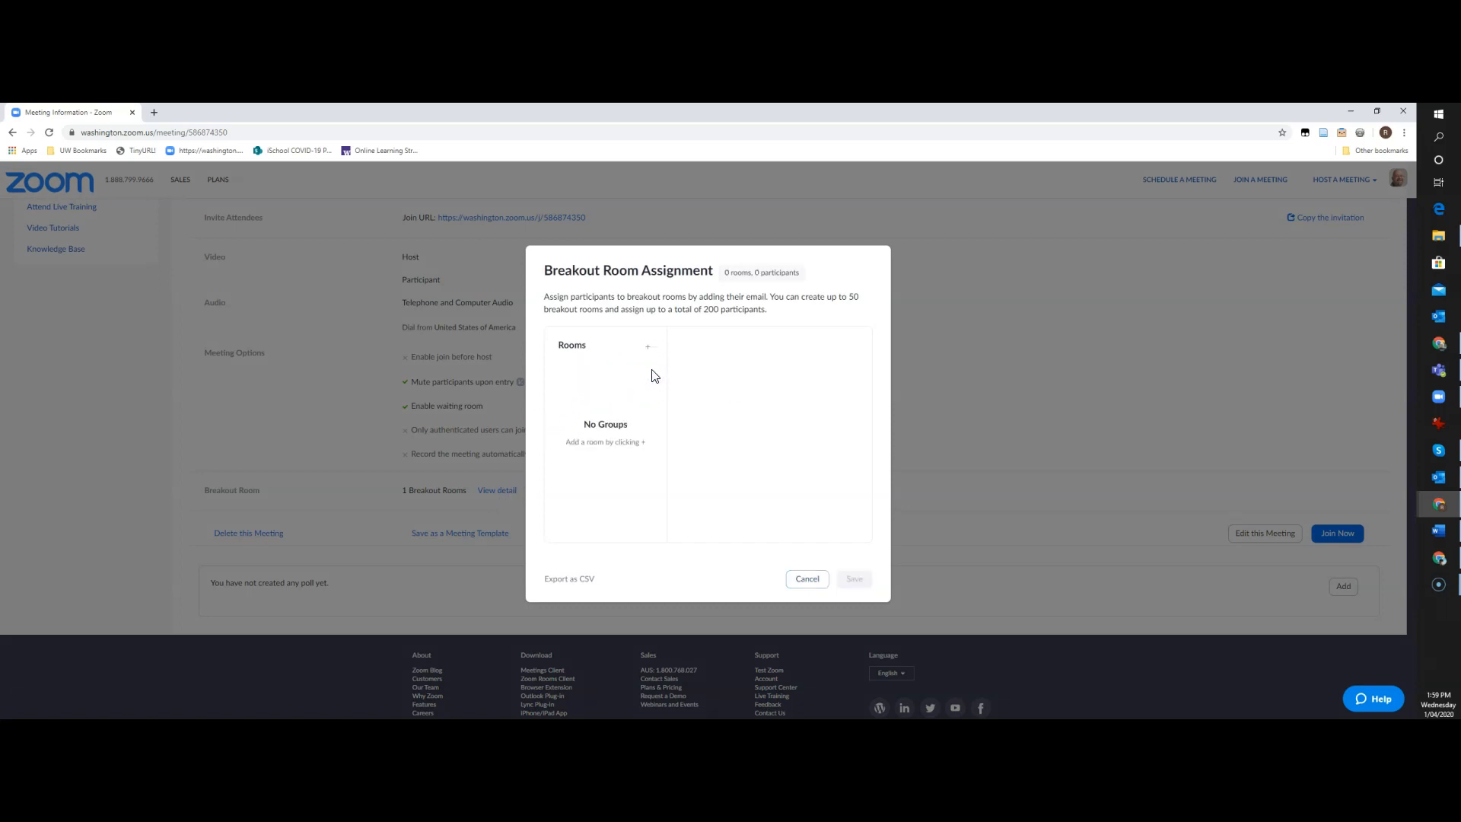
click(805, 580)
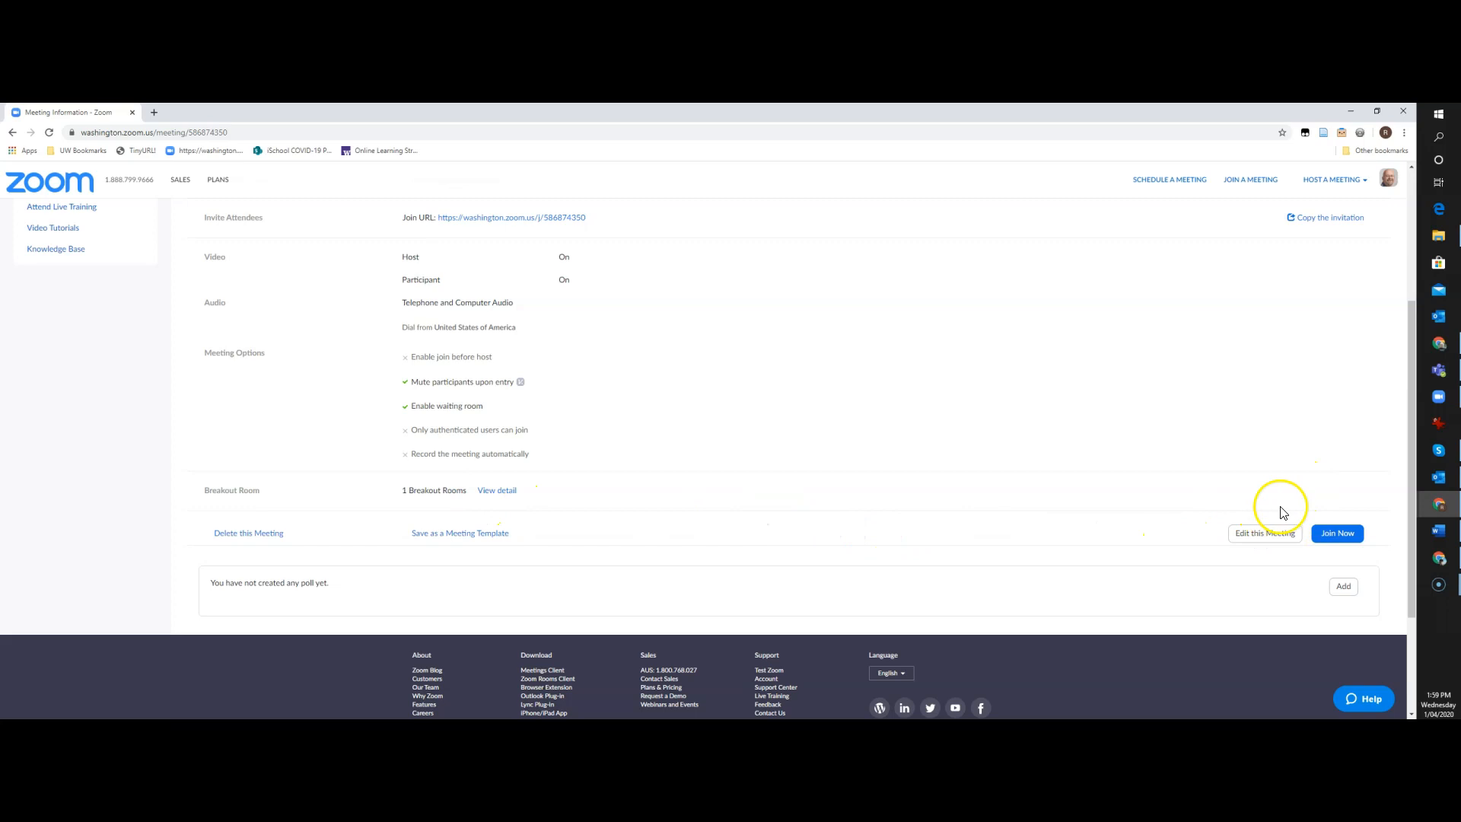
Edit the meeting, replace its breakout rooms by importing Breakout Room 1.csv, and save the assignment and the meeting
click(1265, 532)
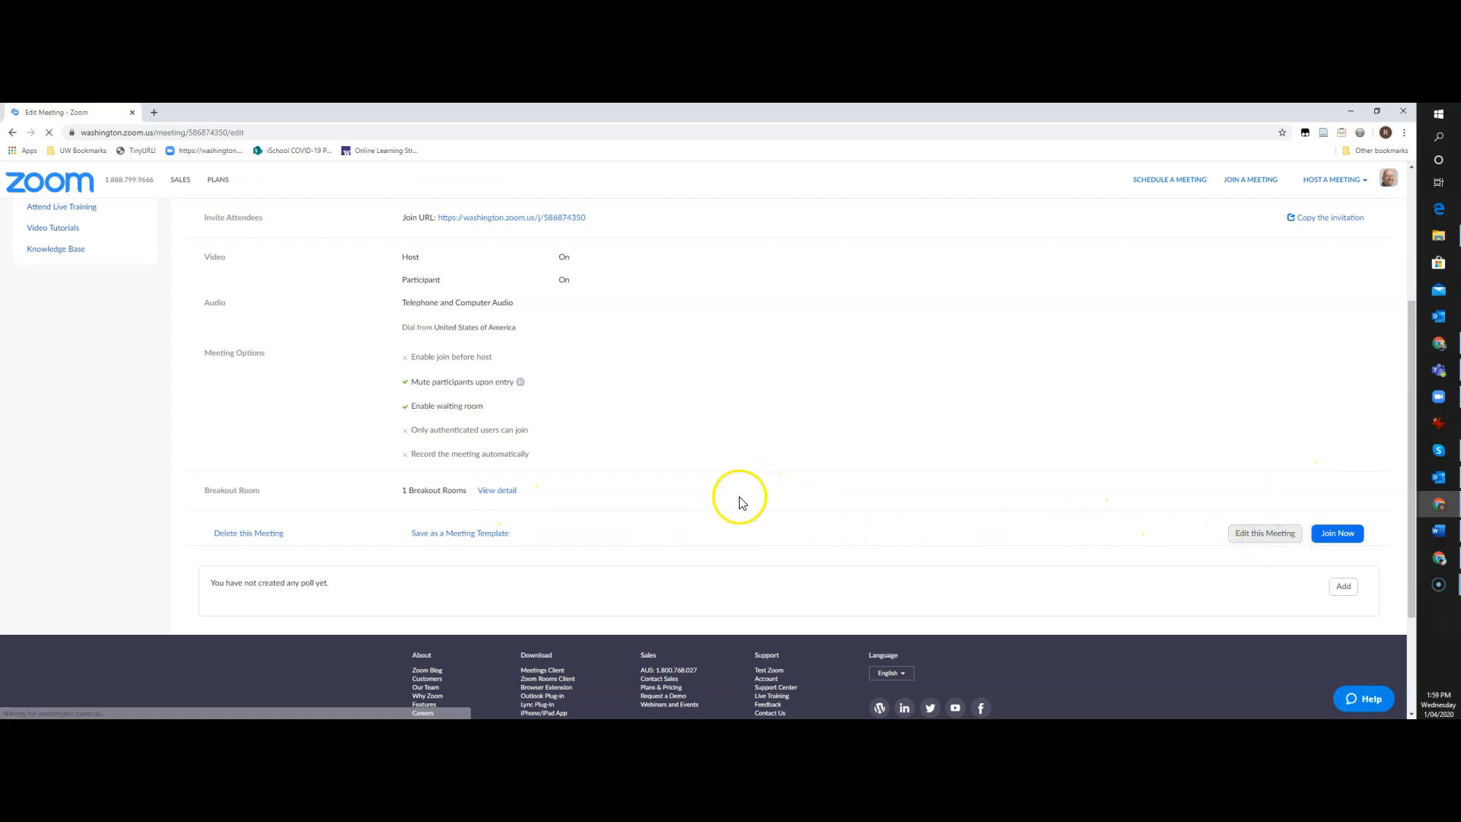
scroll(711, 502, down, 4)
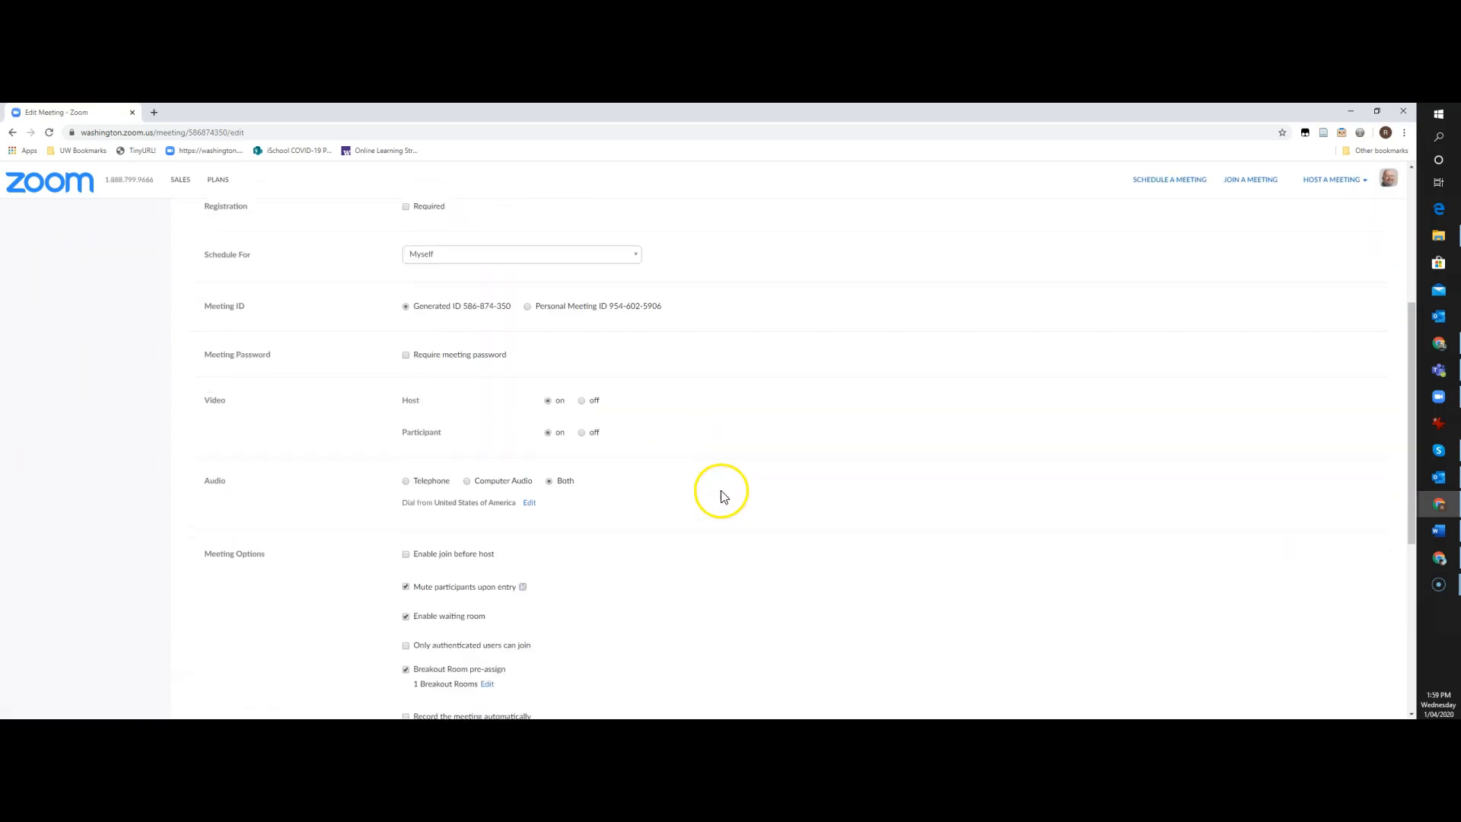
scroll(726, 491, down, 2)
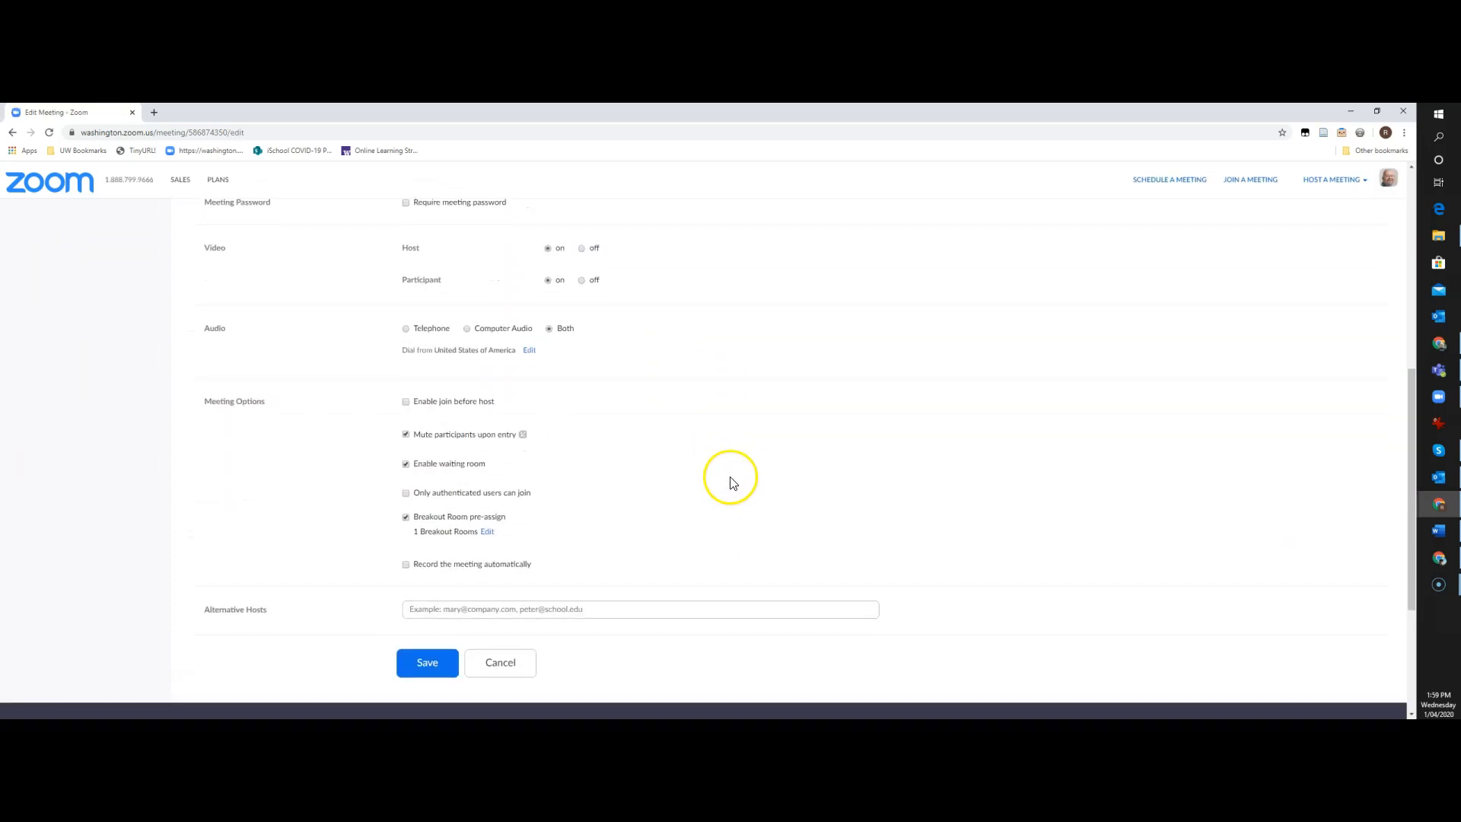
click(488, 532)
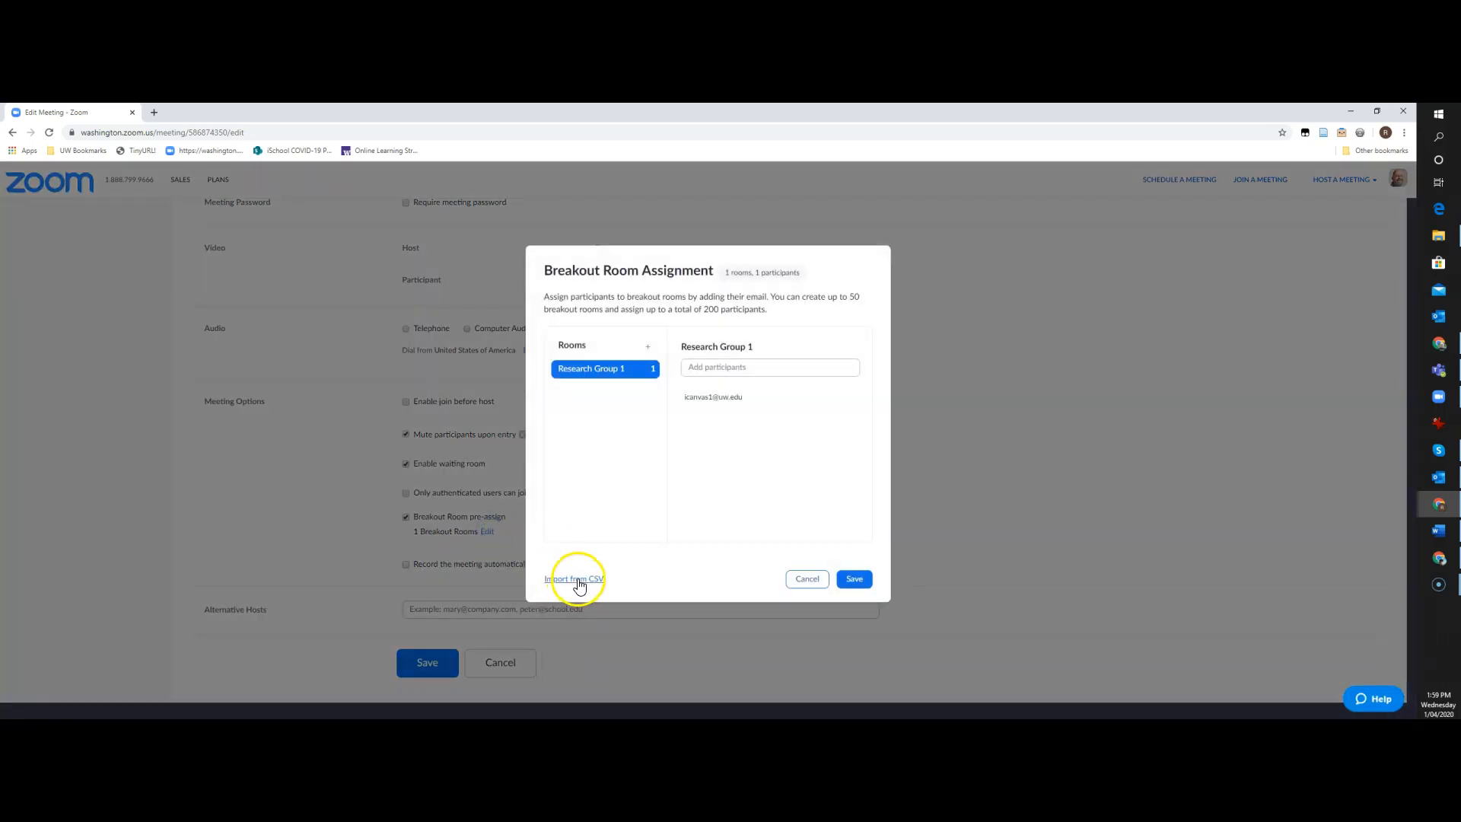
click(576, 579)
click(1438, 237)
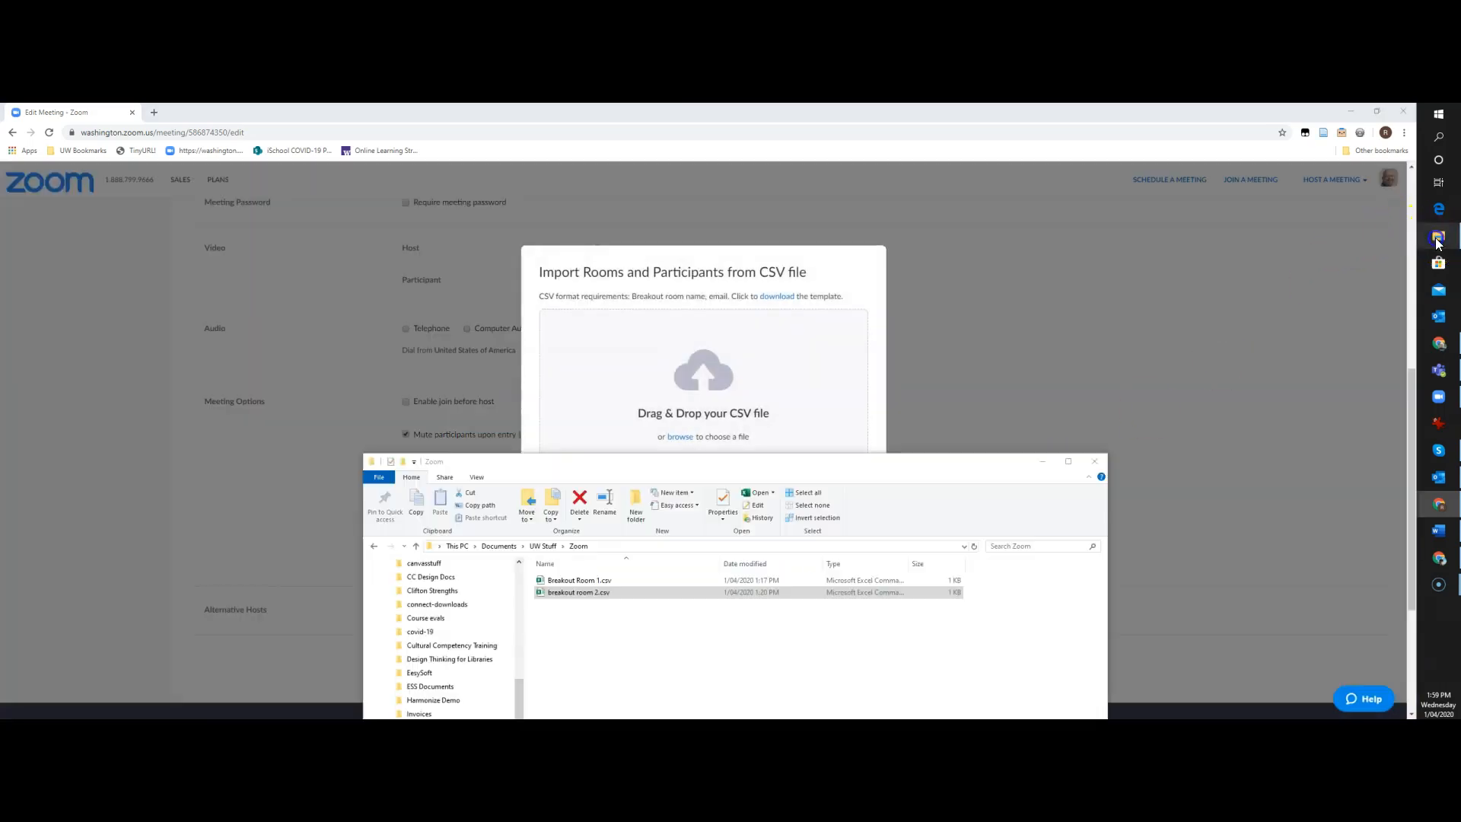
drag(603, 580, 697, 400)
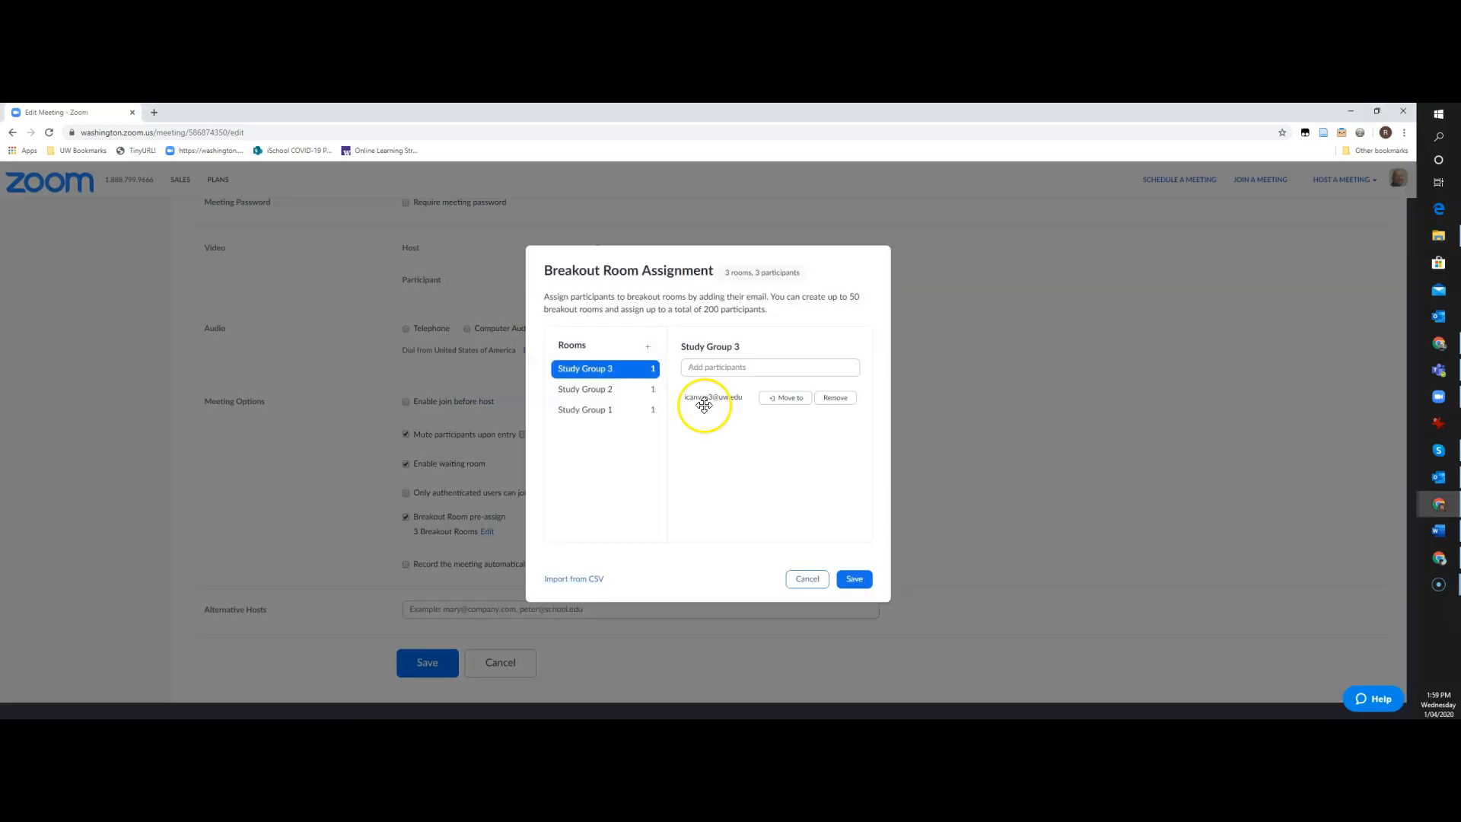
click(870, 584)
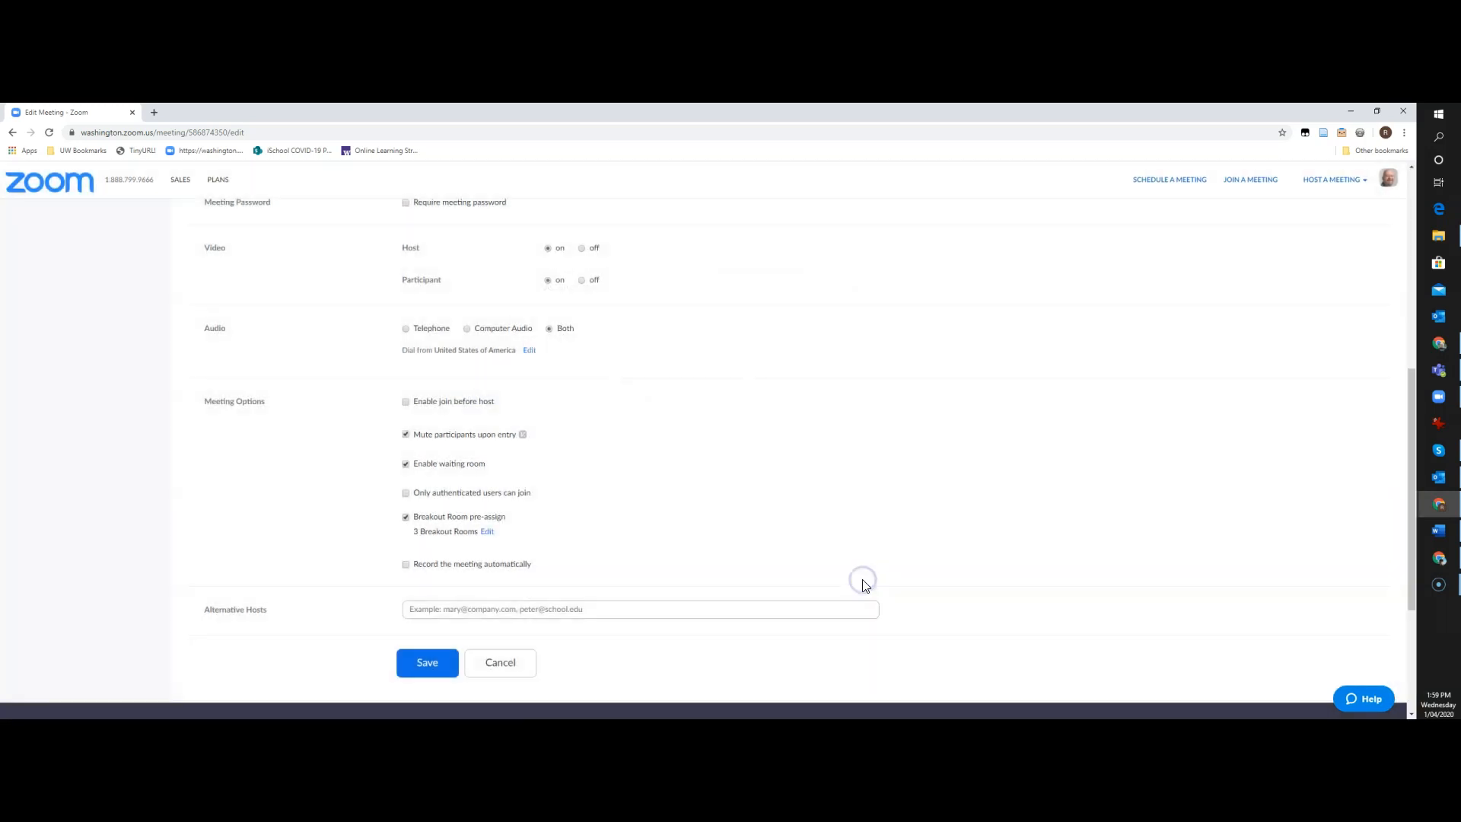
click(430, 661)
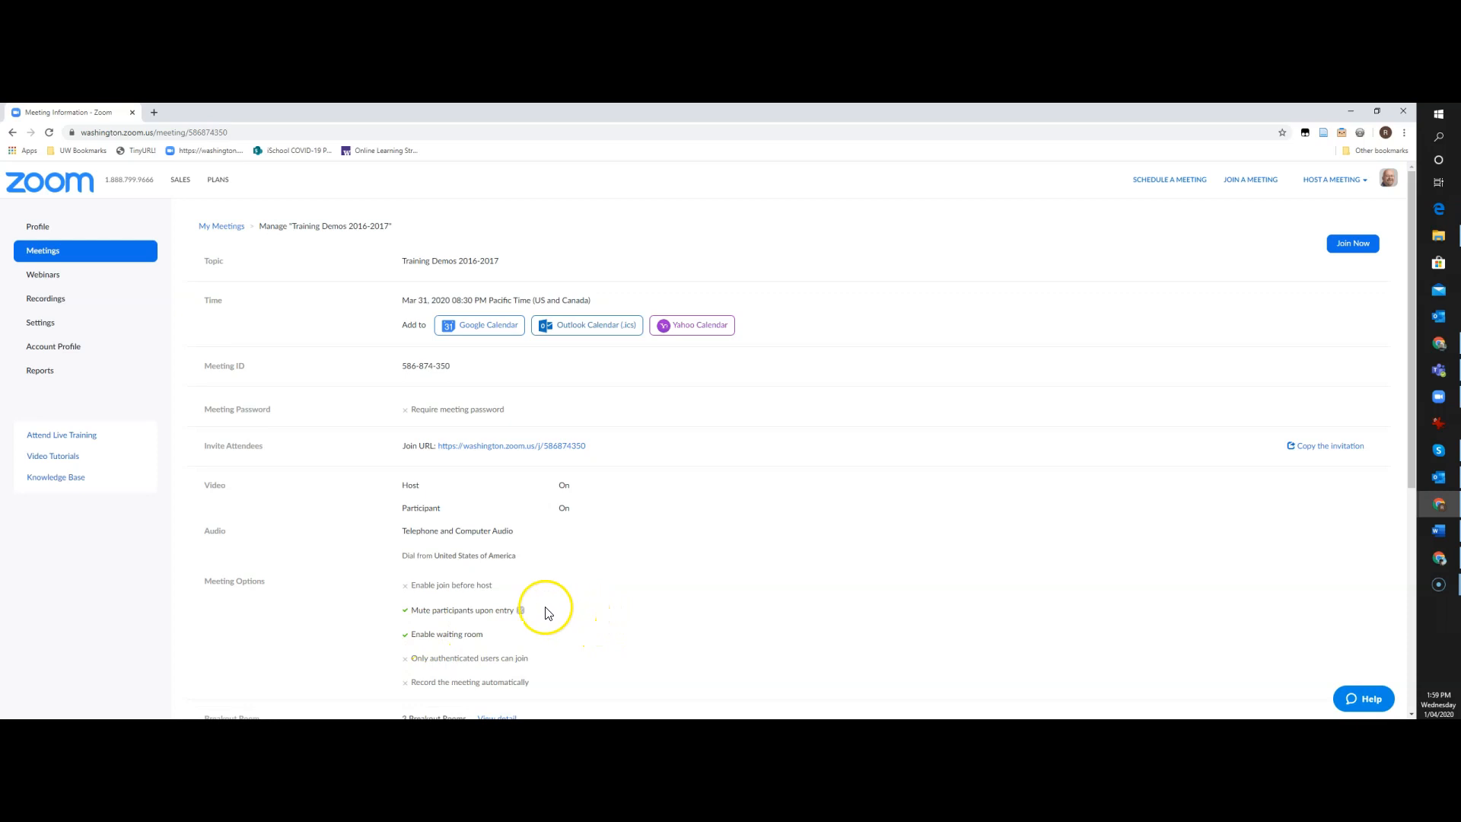
Start the scheduled meeting in the Zoom Meetings app and bring its window into view over the browser
click(1331, 245)
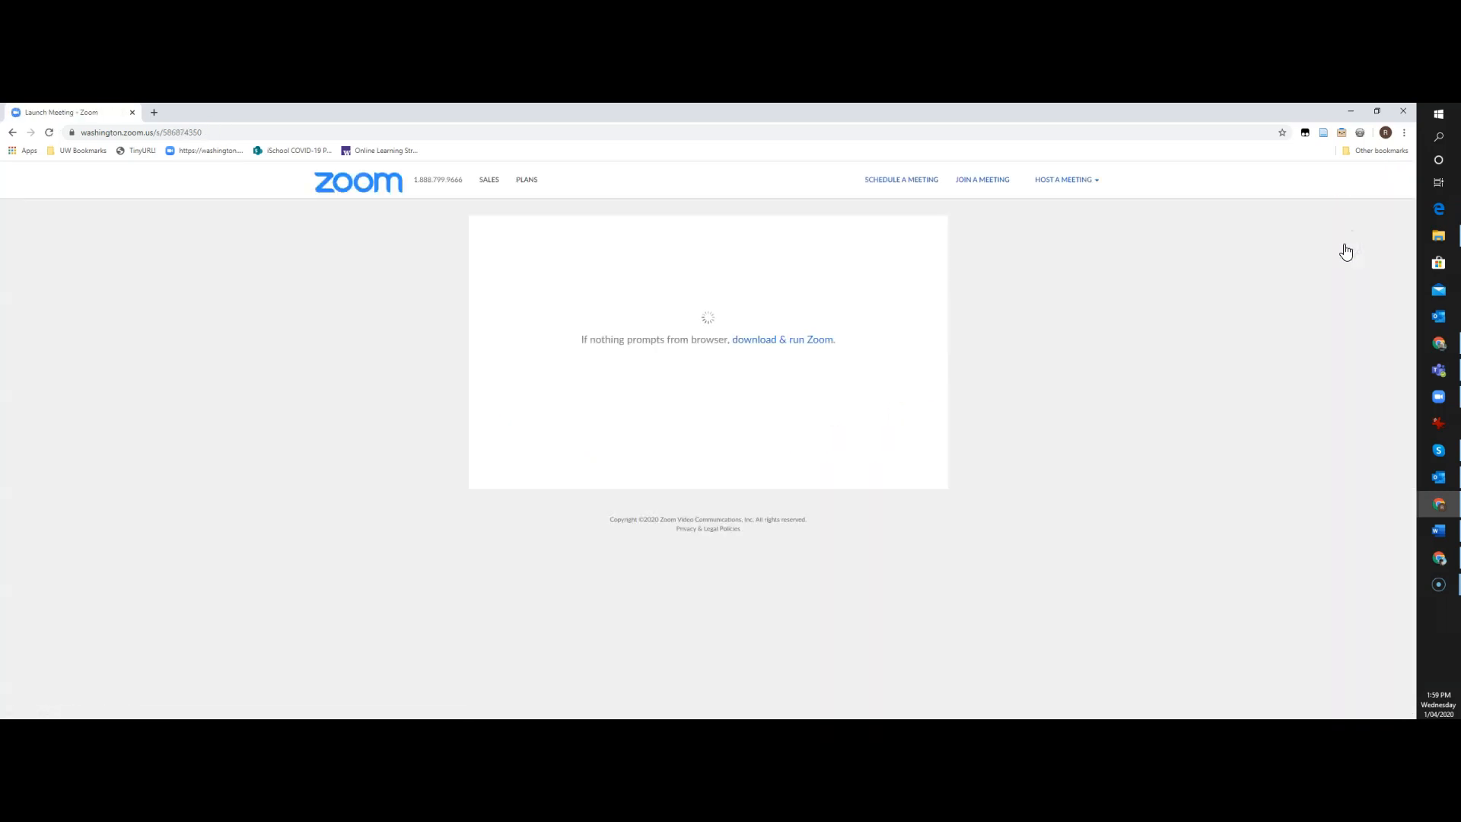
click(736, 212)
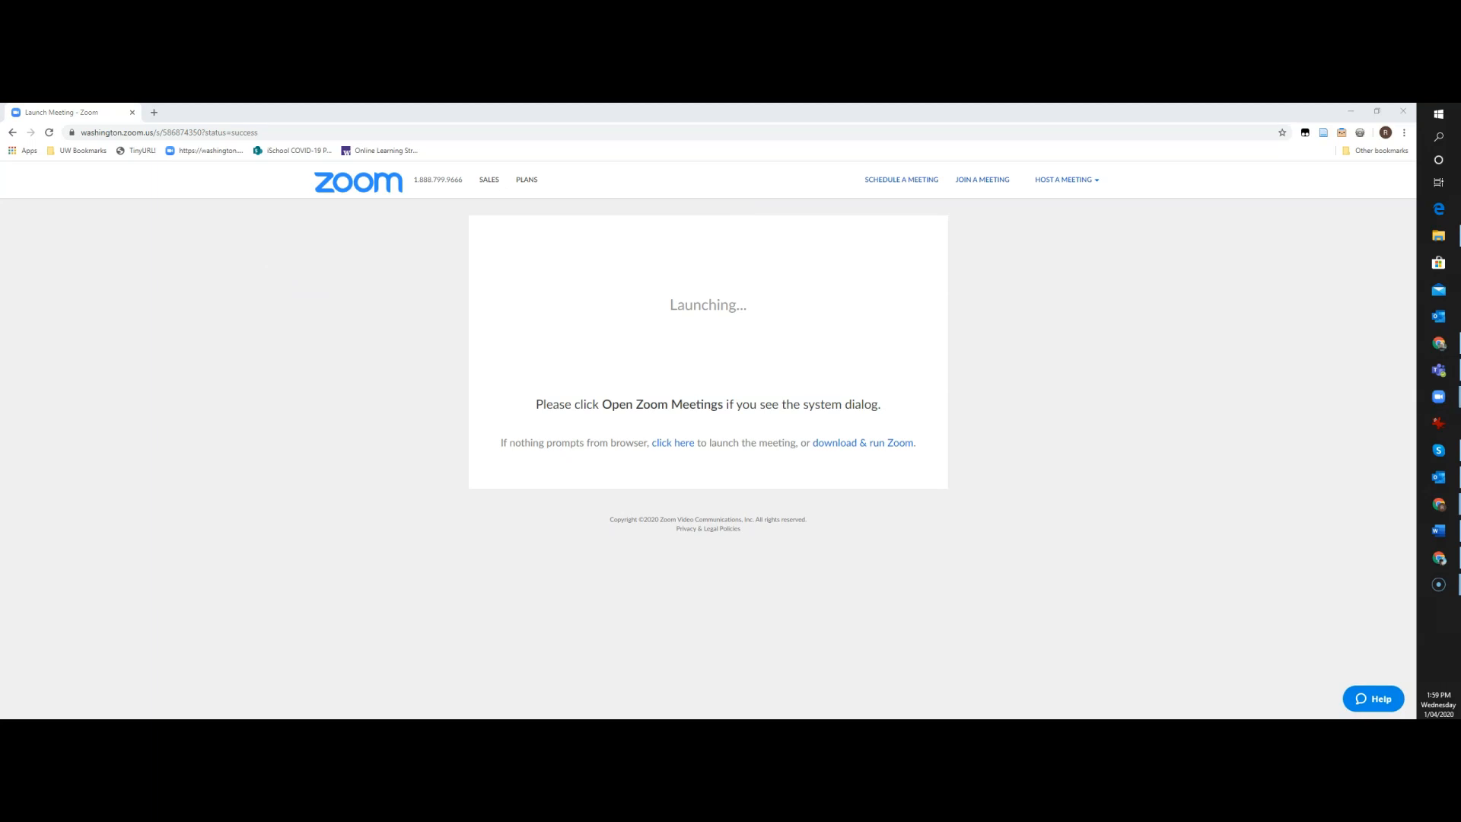
drag(0, 172, 587, 181)
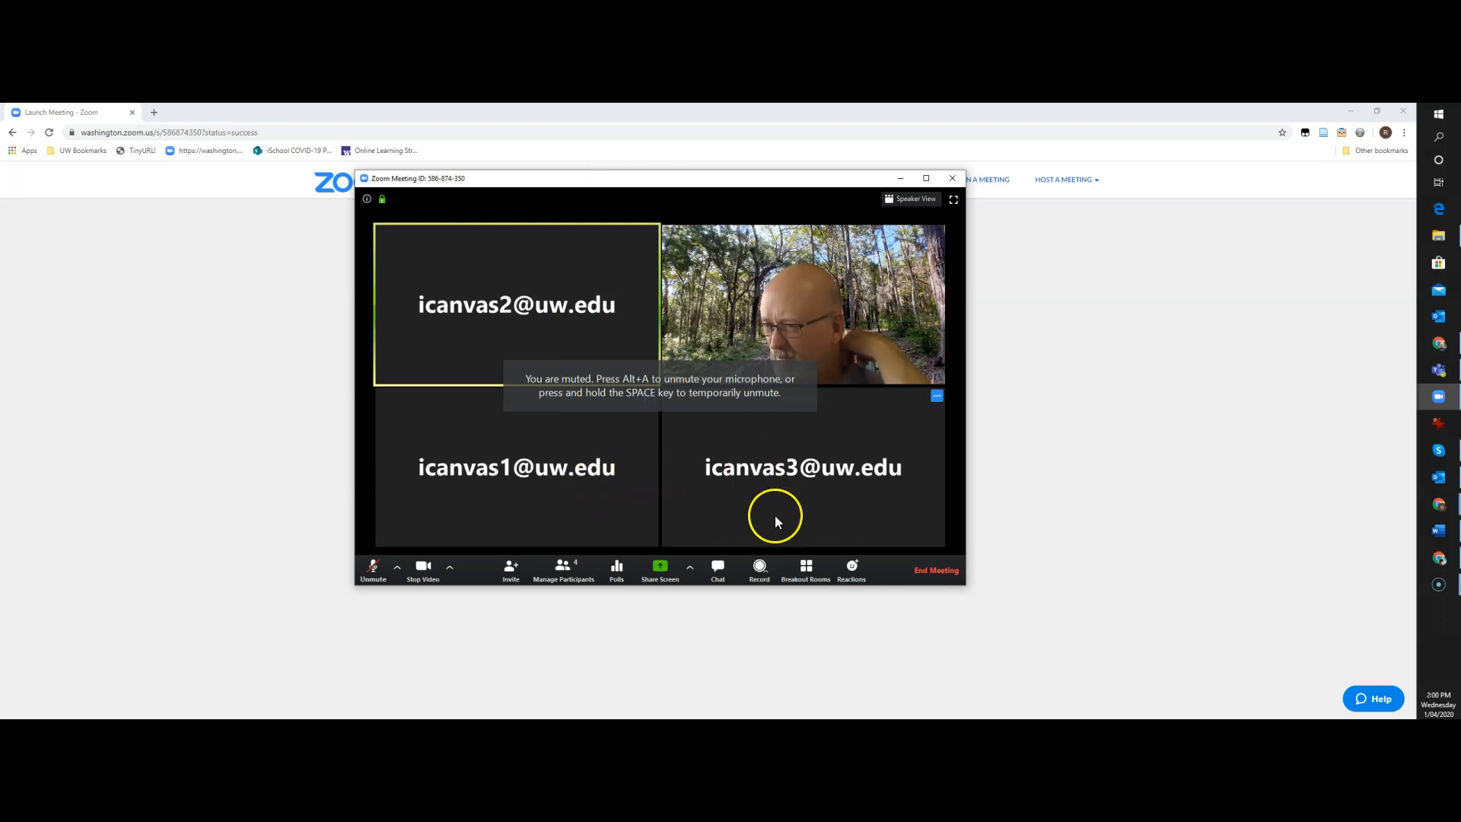
Open the meeting's breakout rooms and recover them to the pre-assigned rooms, replacing the existing ones
click(806, 567)
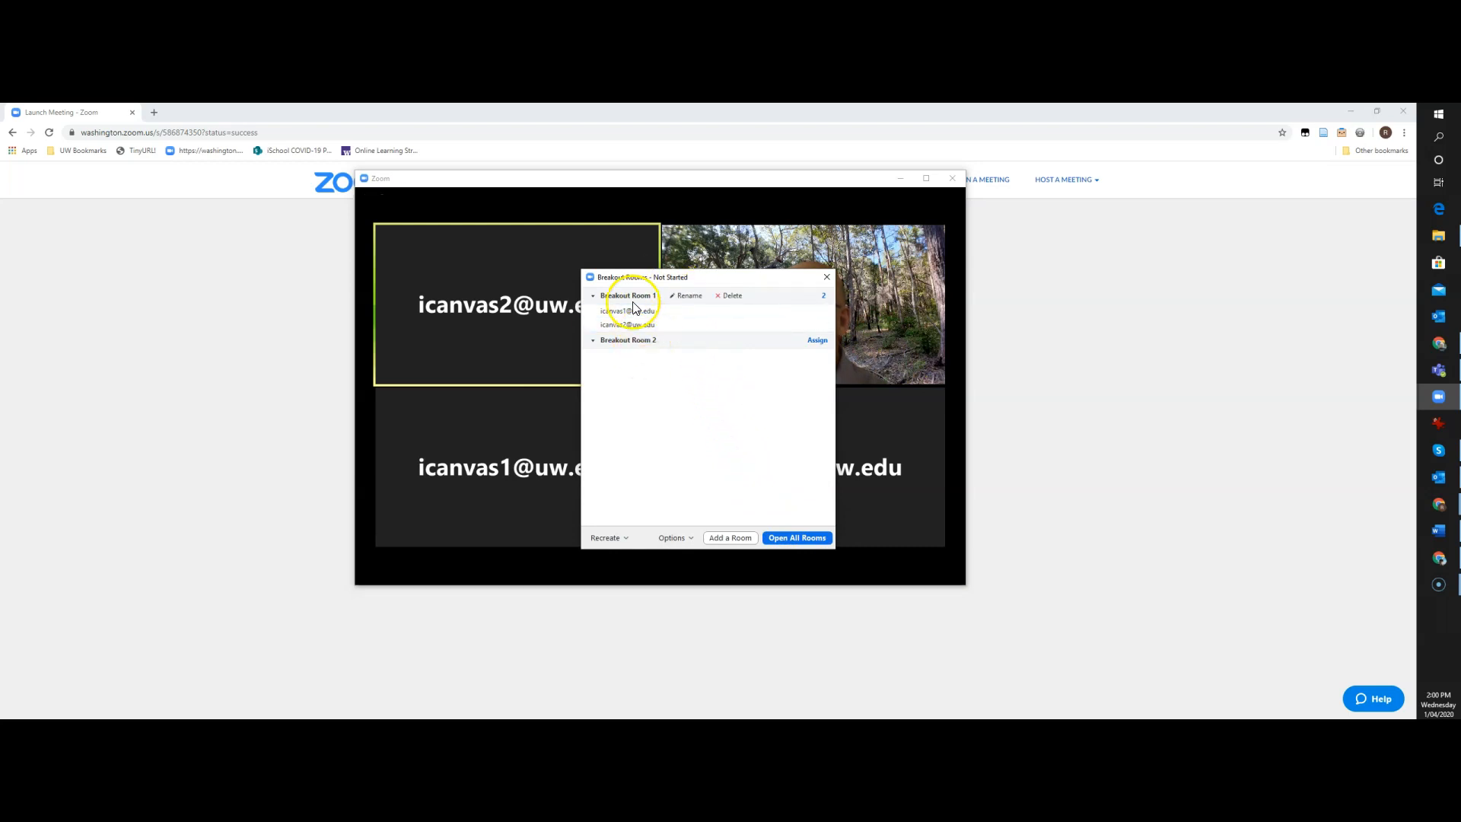
click(617, 538)
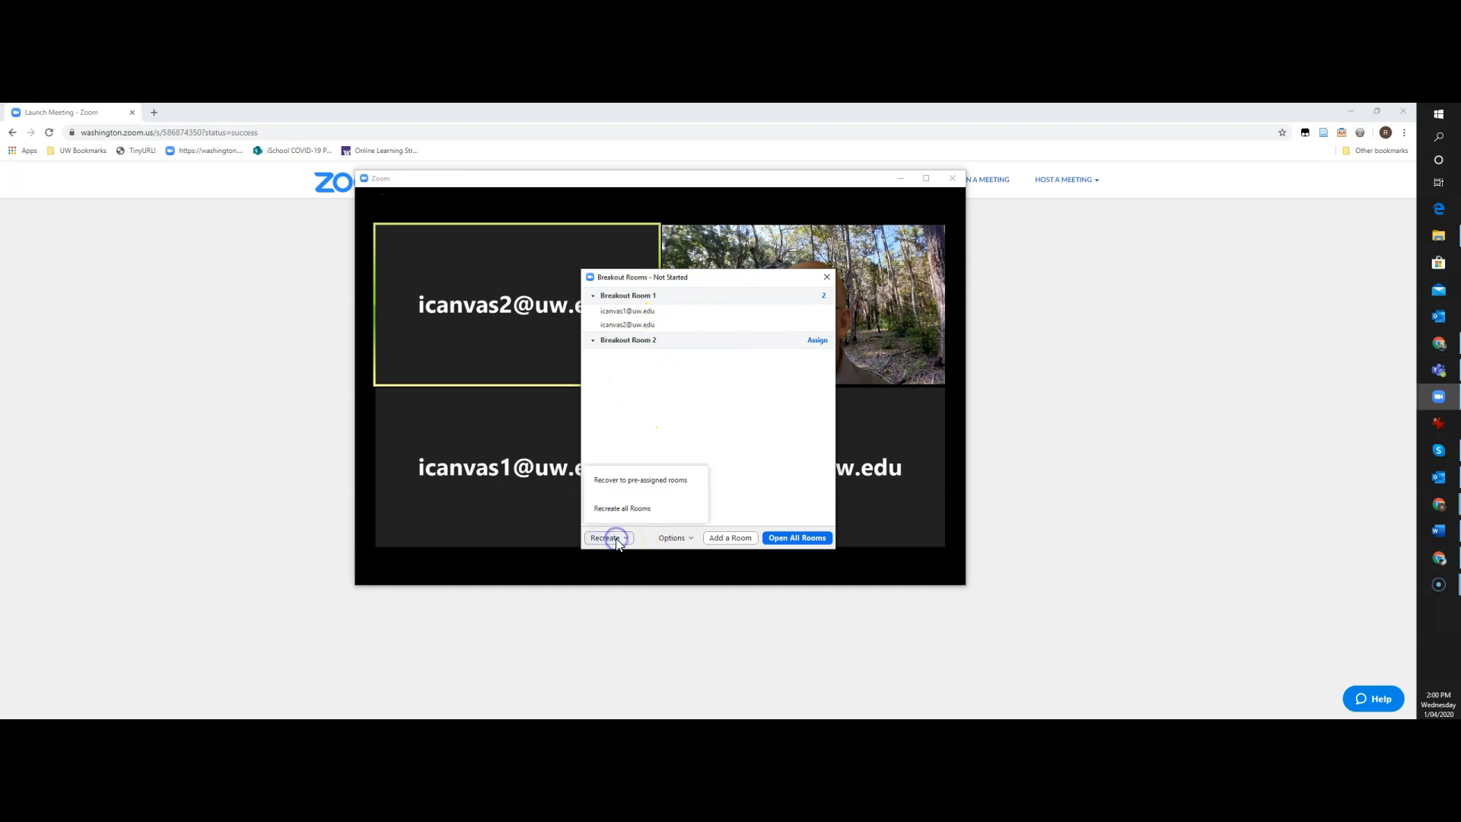
click(625, 479)
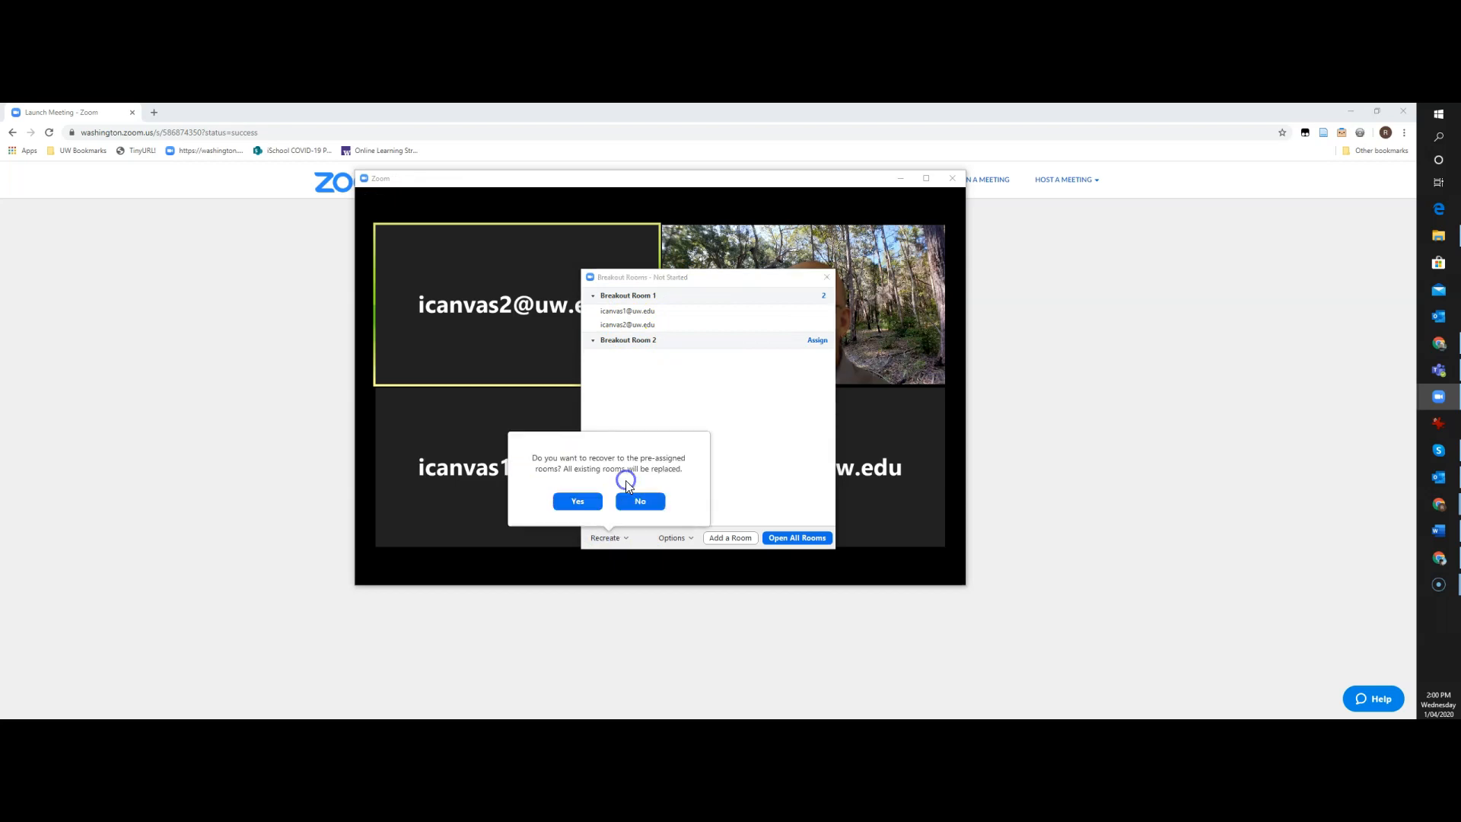
click(577, 503)
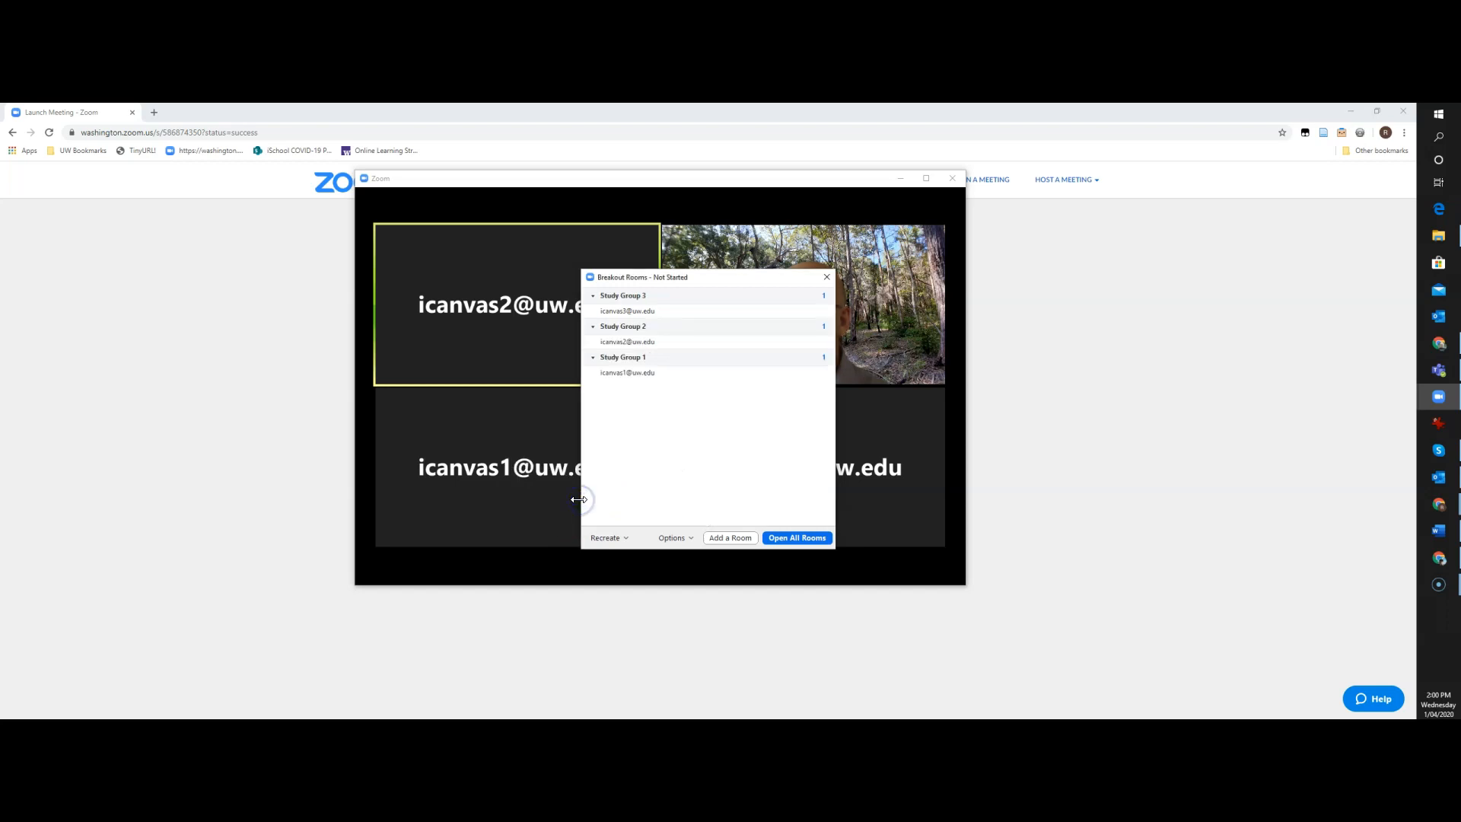
Move the Study Group 1 participant to Study Group 3, and revert that change by recovering the pre-assigned rooms
mouse_move(643, 299)
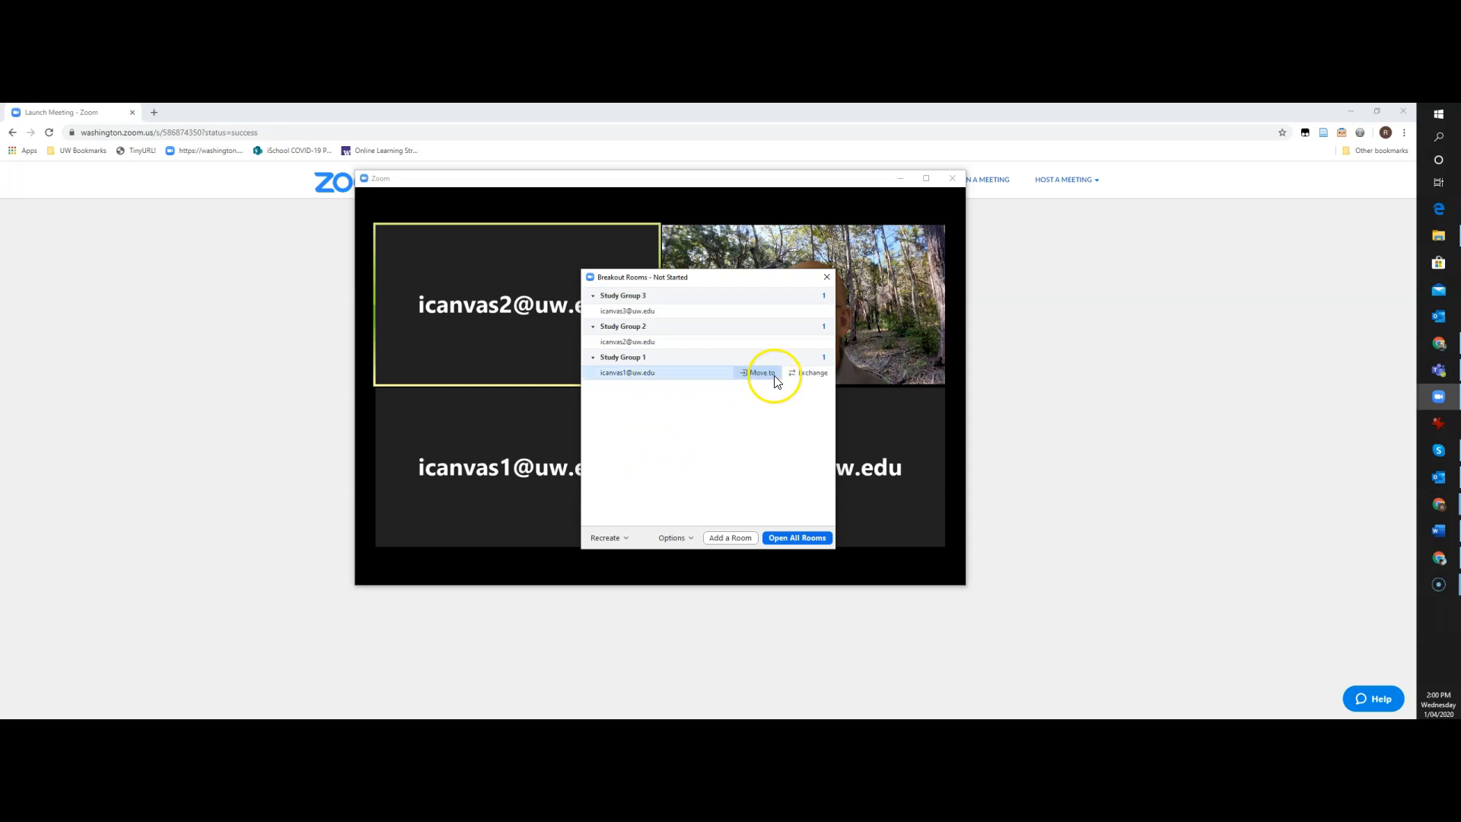
click(771, 374)
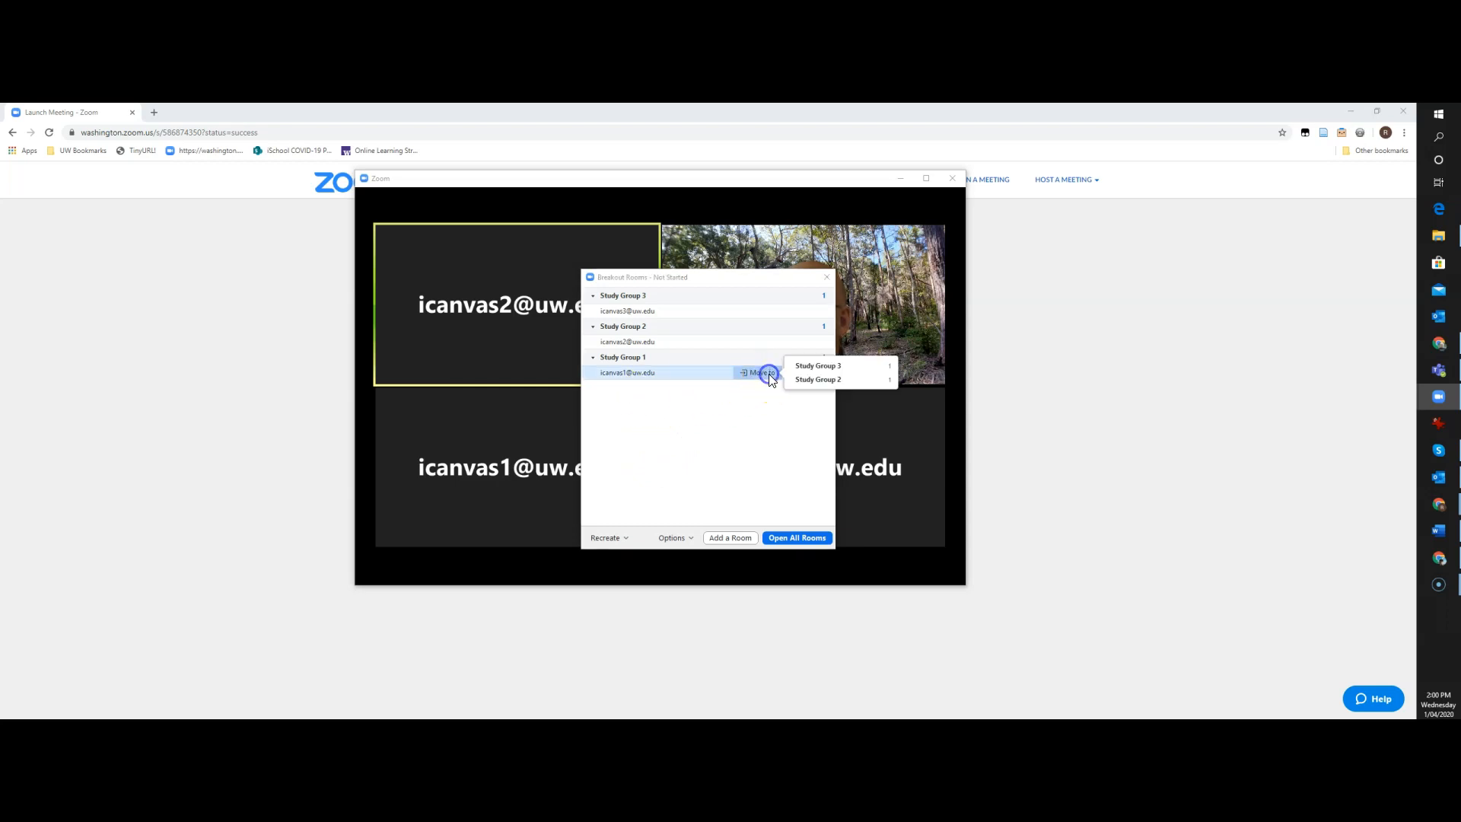
click(807, 364)
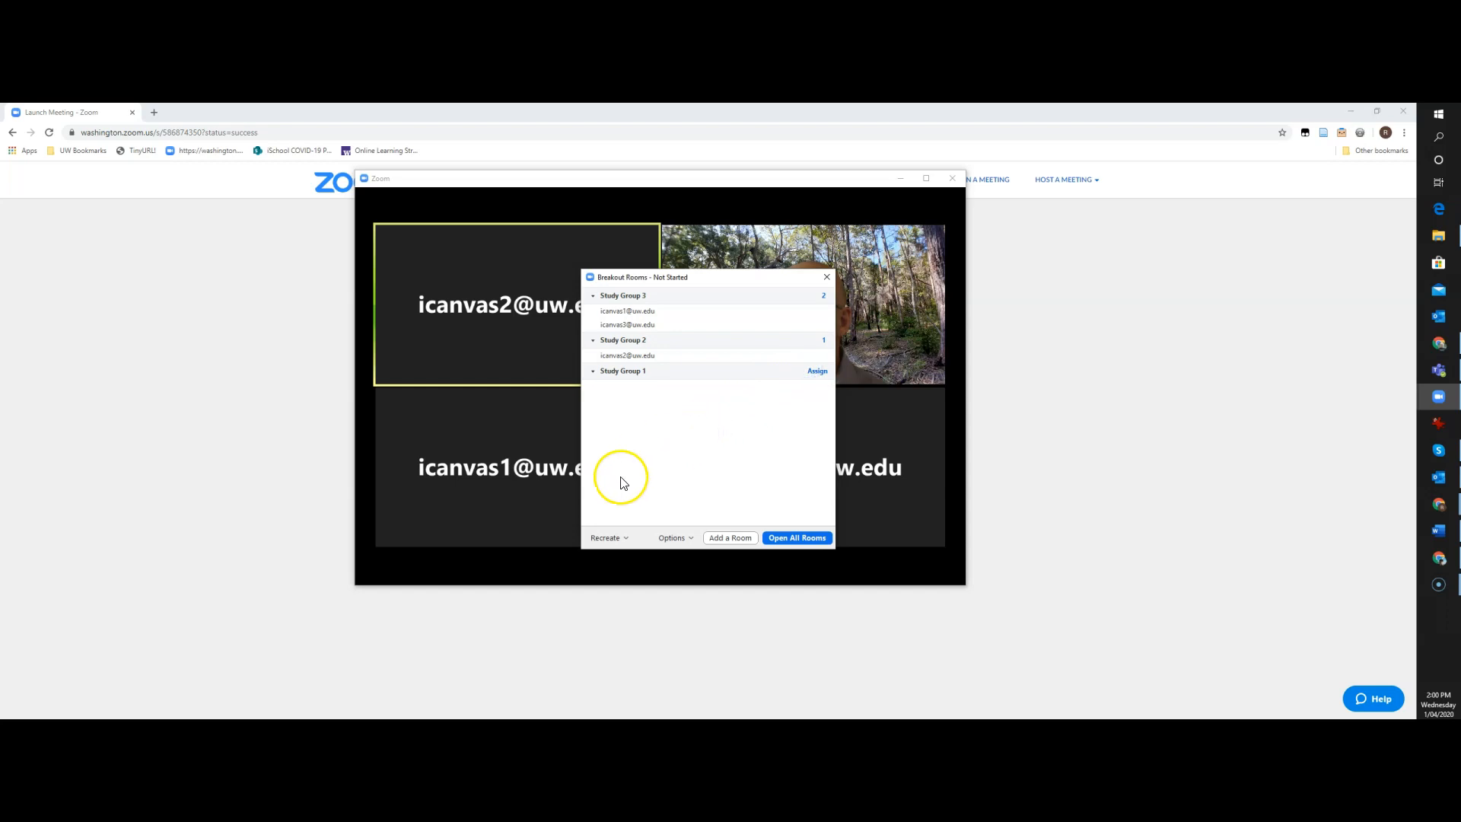
click(620, 543)
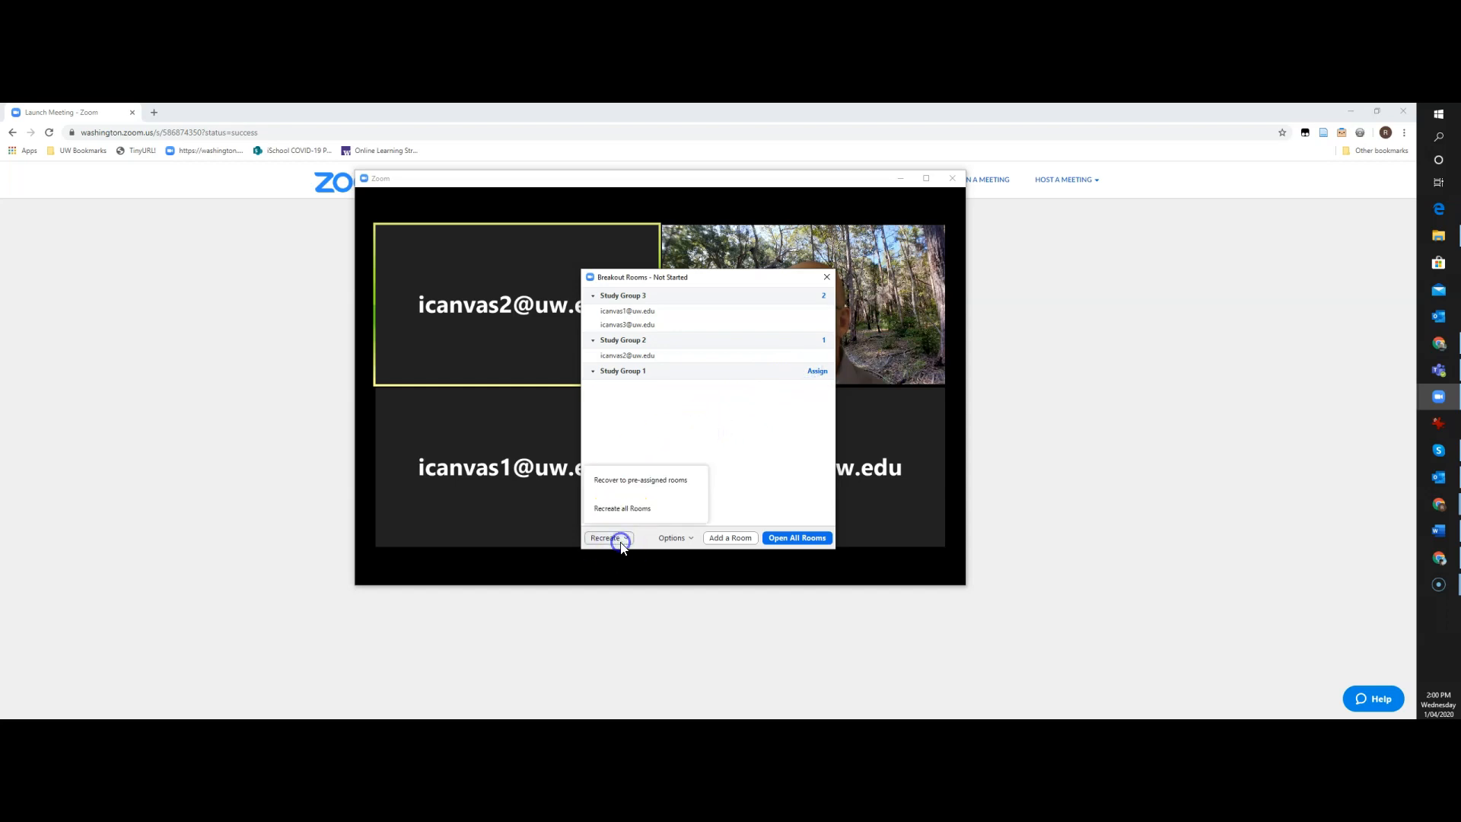
click(628, 482)
click(575, 499)
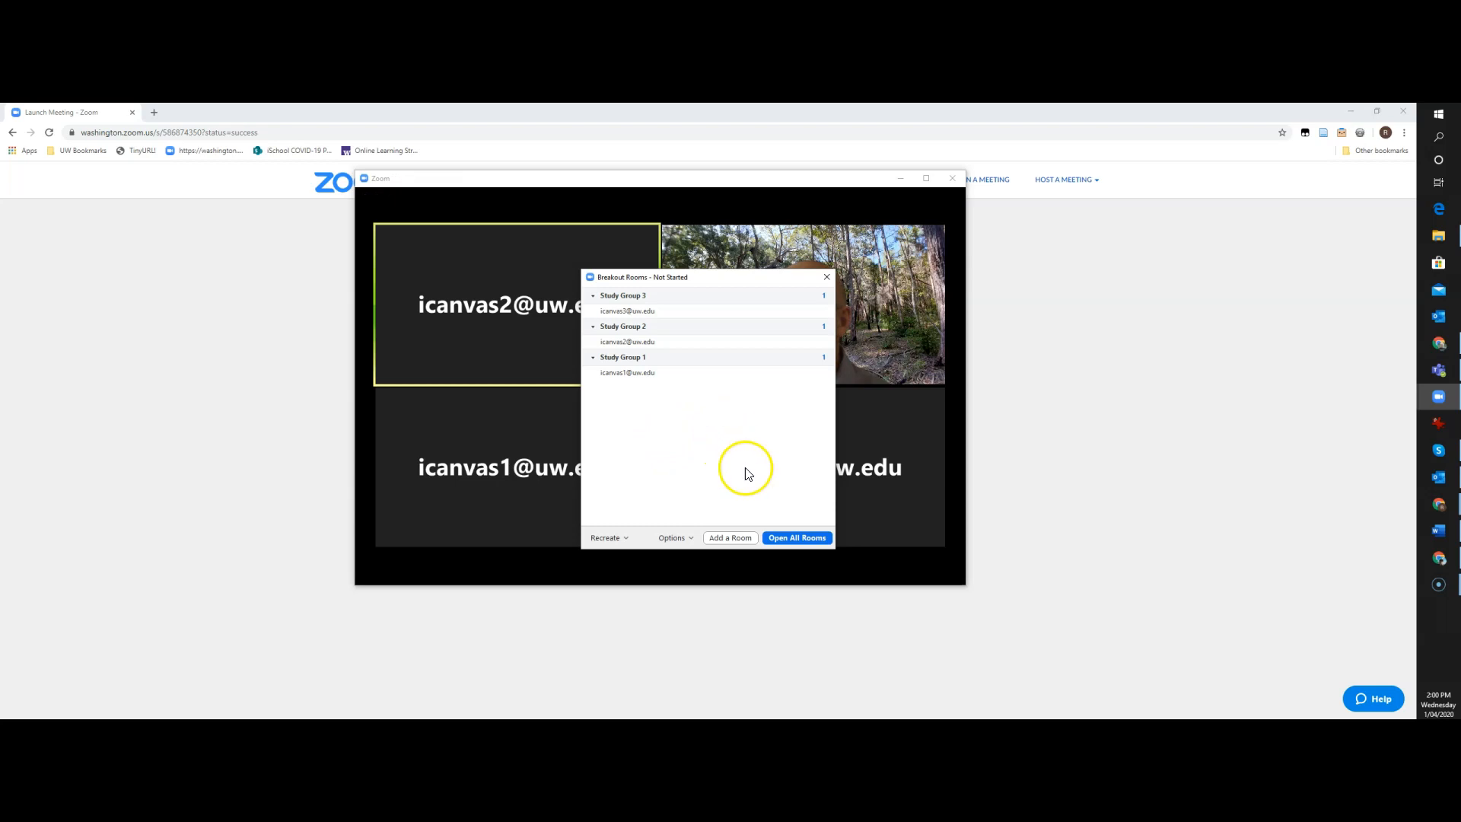
Open all breakout rooms, check the participants and the option to broadcast a message, and close all rooms
click(792, 542)
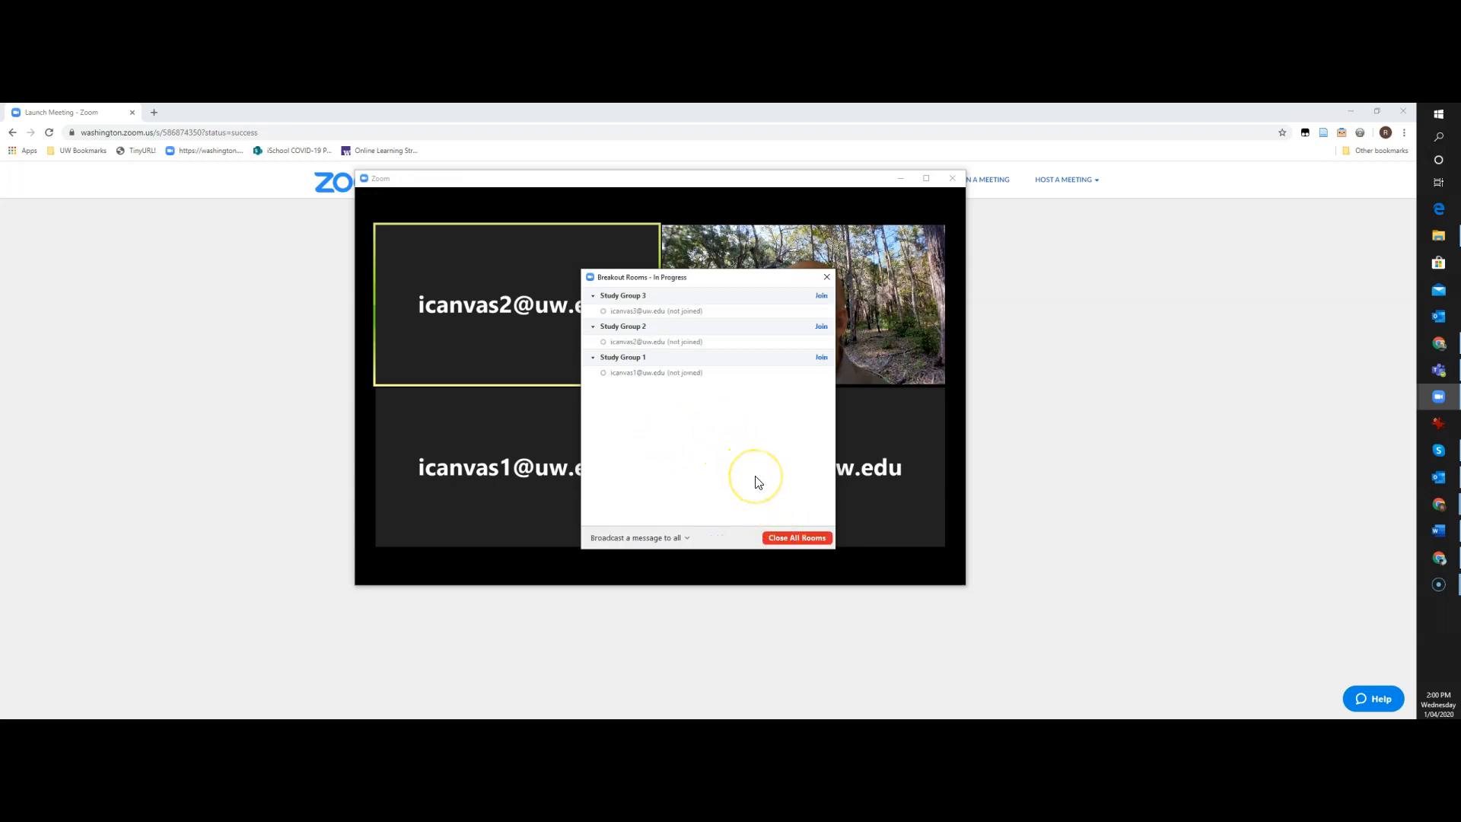
click(763, 422)
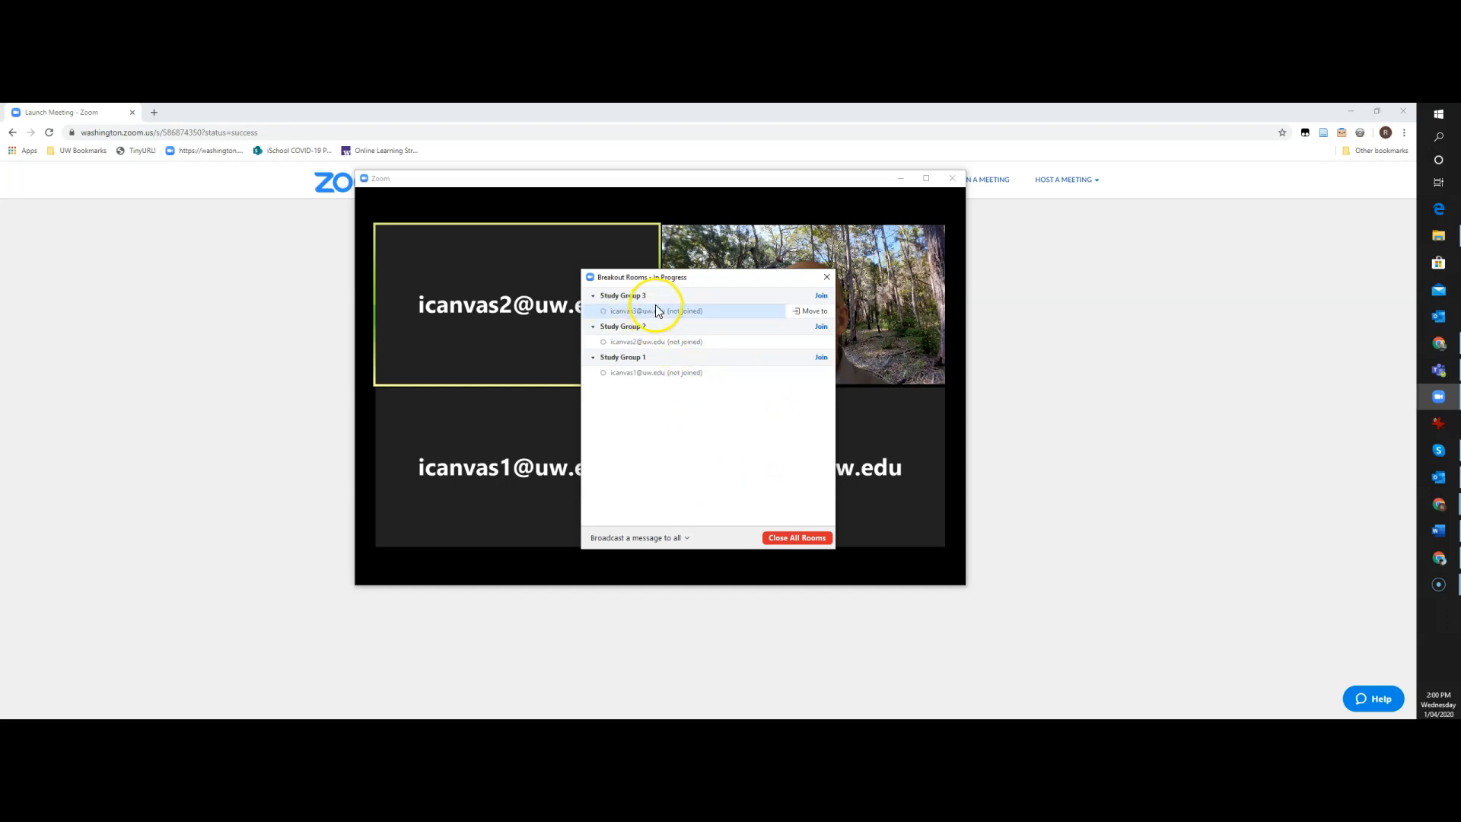
mouse_move(666, 371)
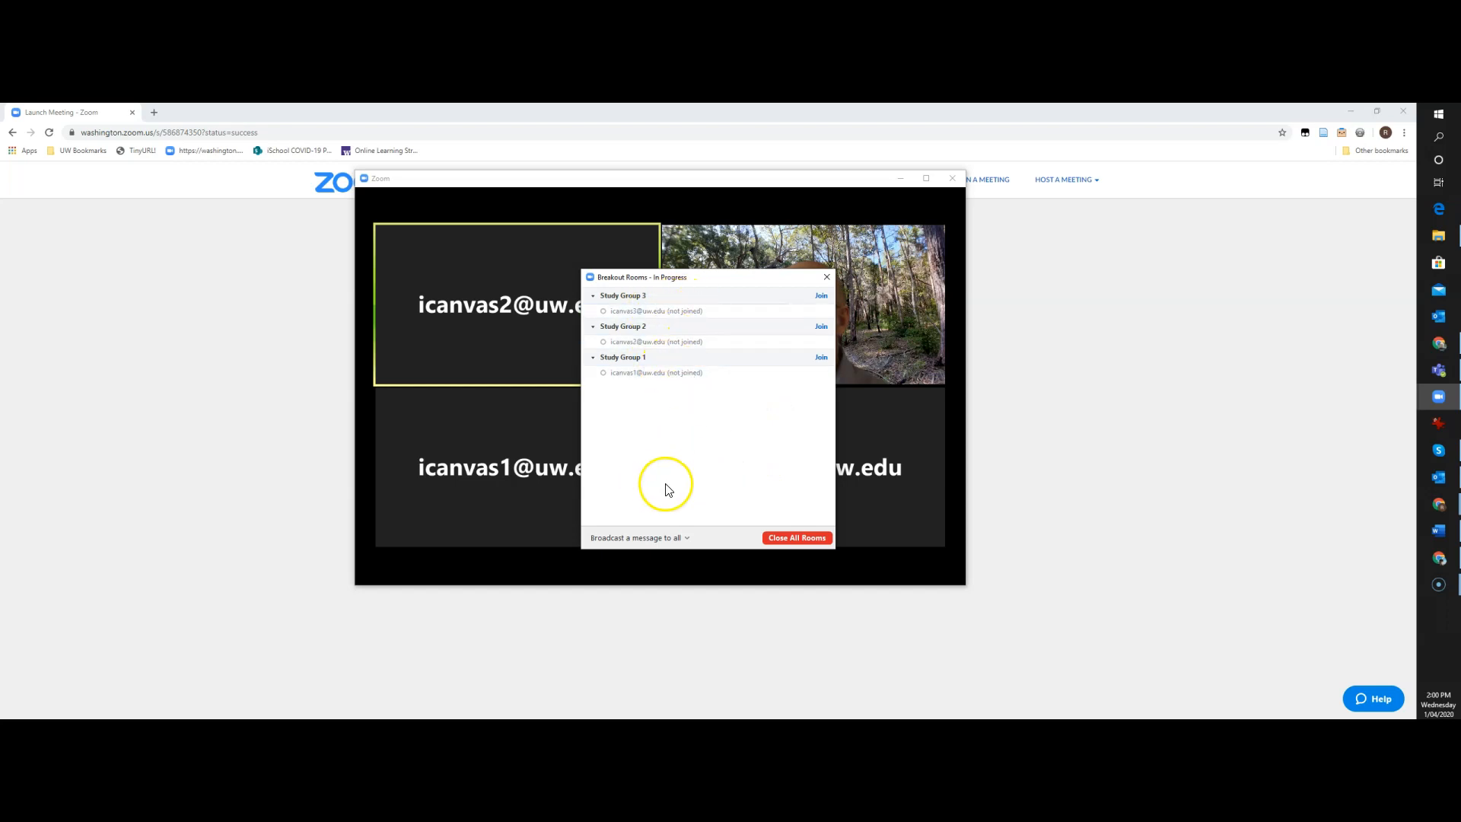
click(656, 536)
click(654, 536)
click(794, 538)
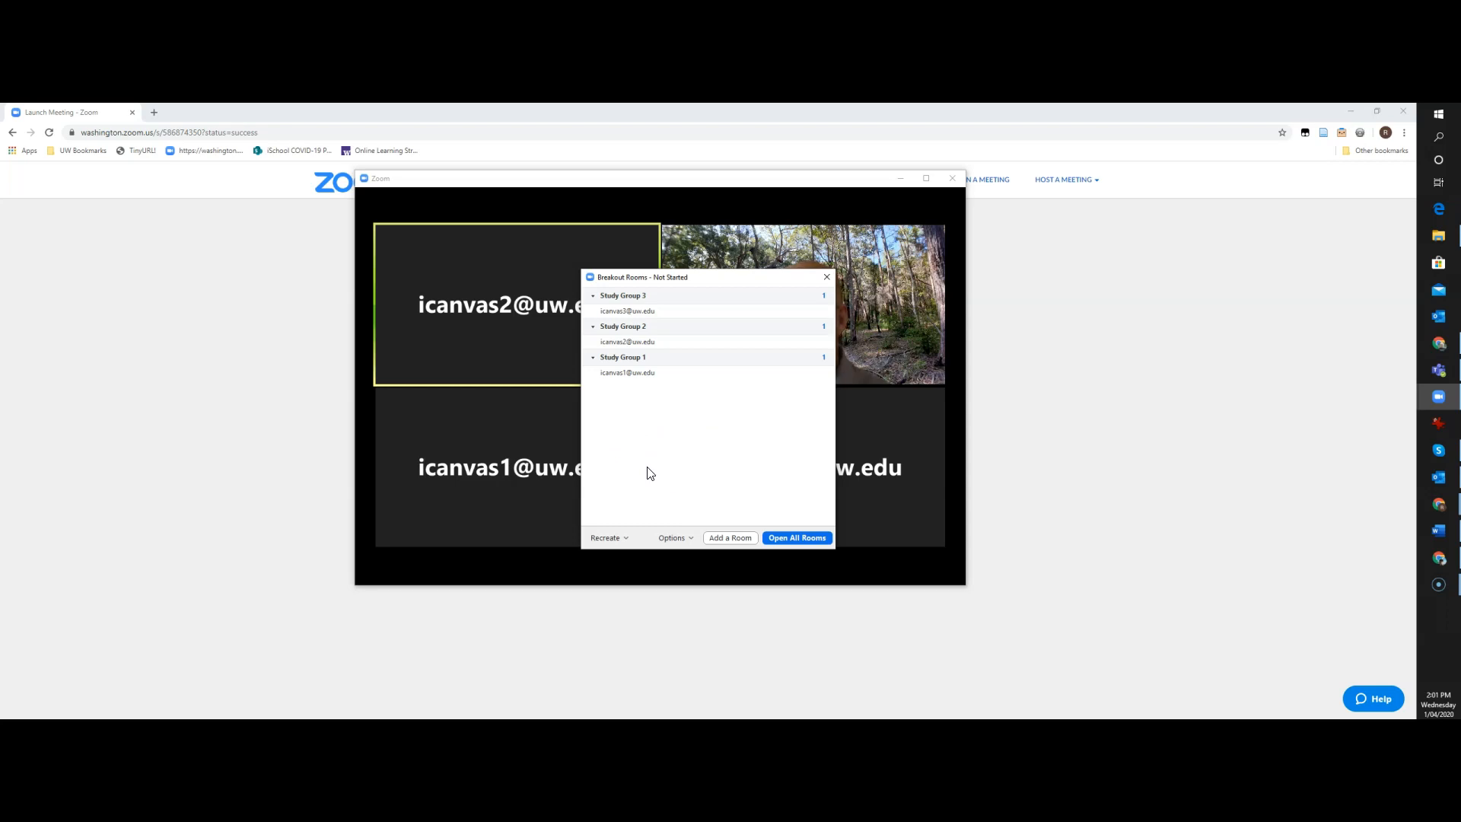
Recreate all breakout rooms with the participants assigned automatically into 2 rooms
click(626, 539)
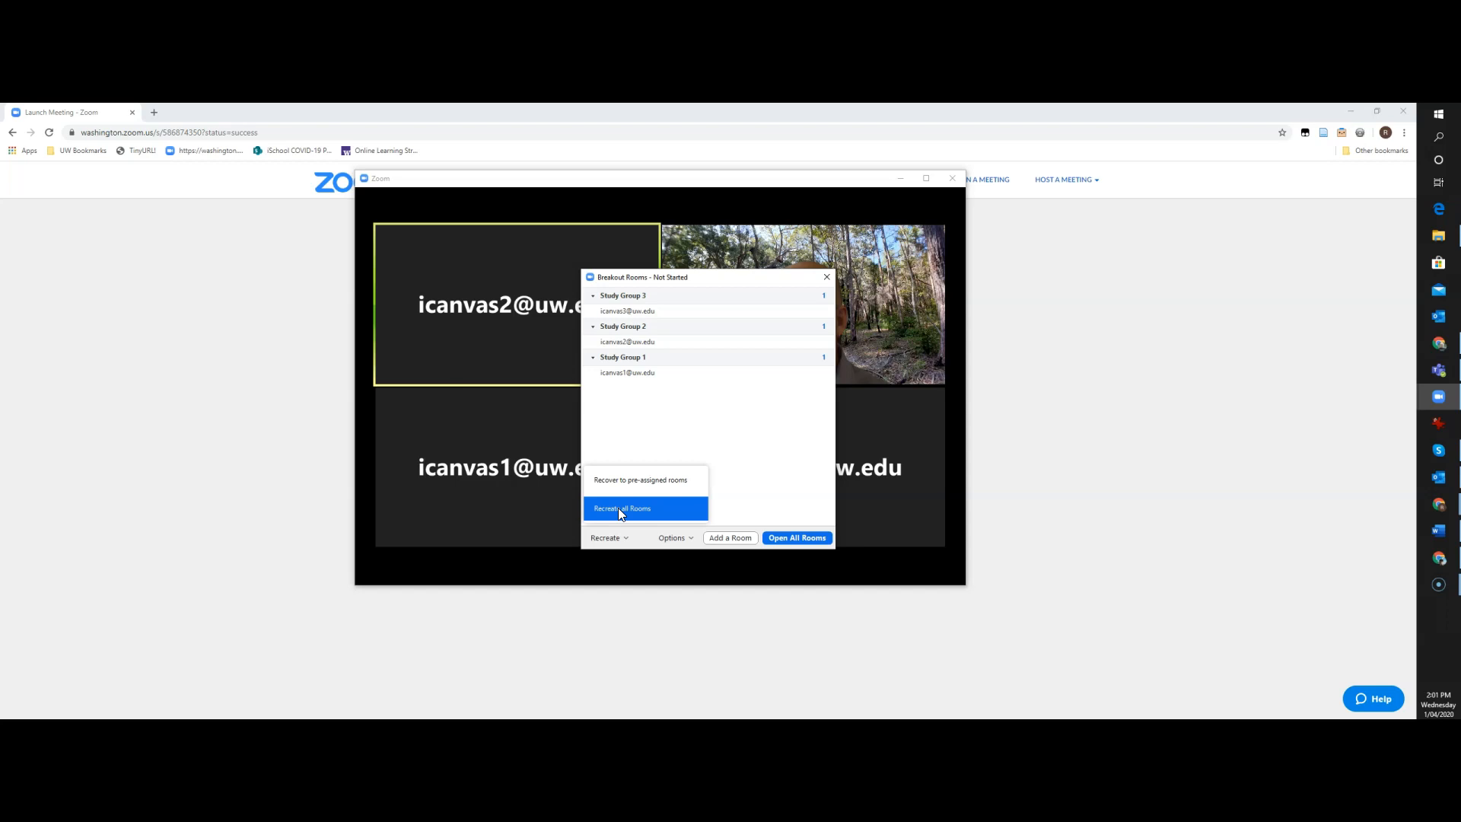
click(618, 509)
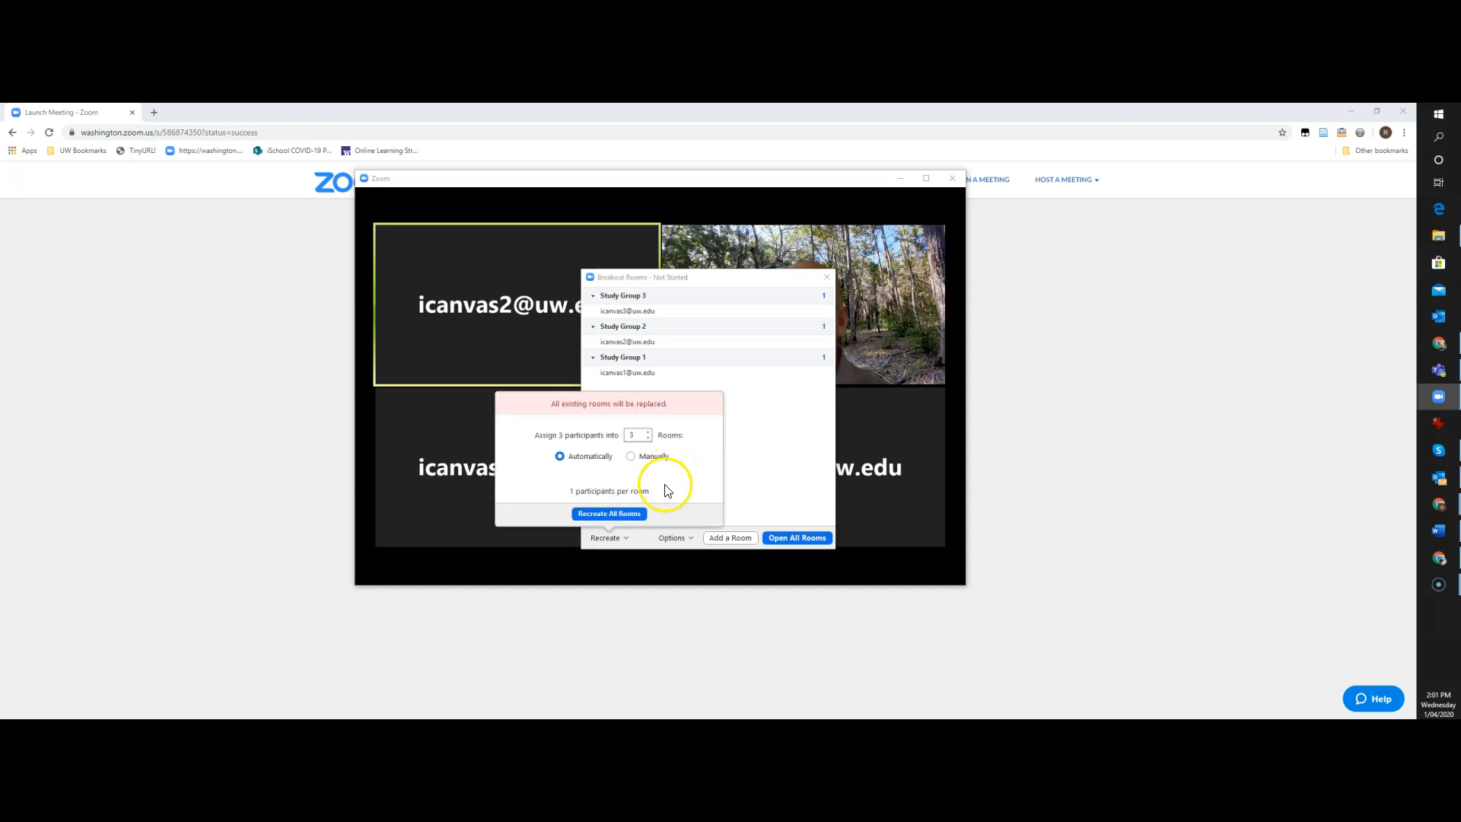
click(647, 438)
click(624, 513)
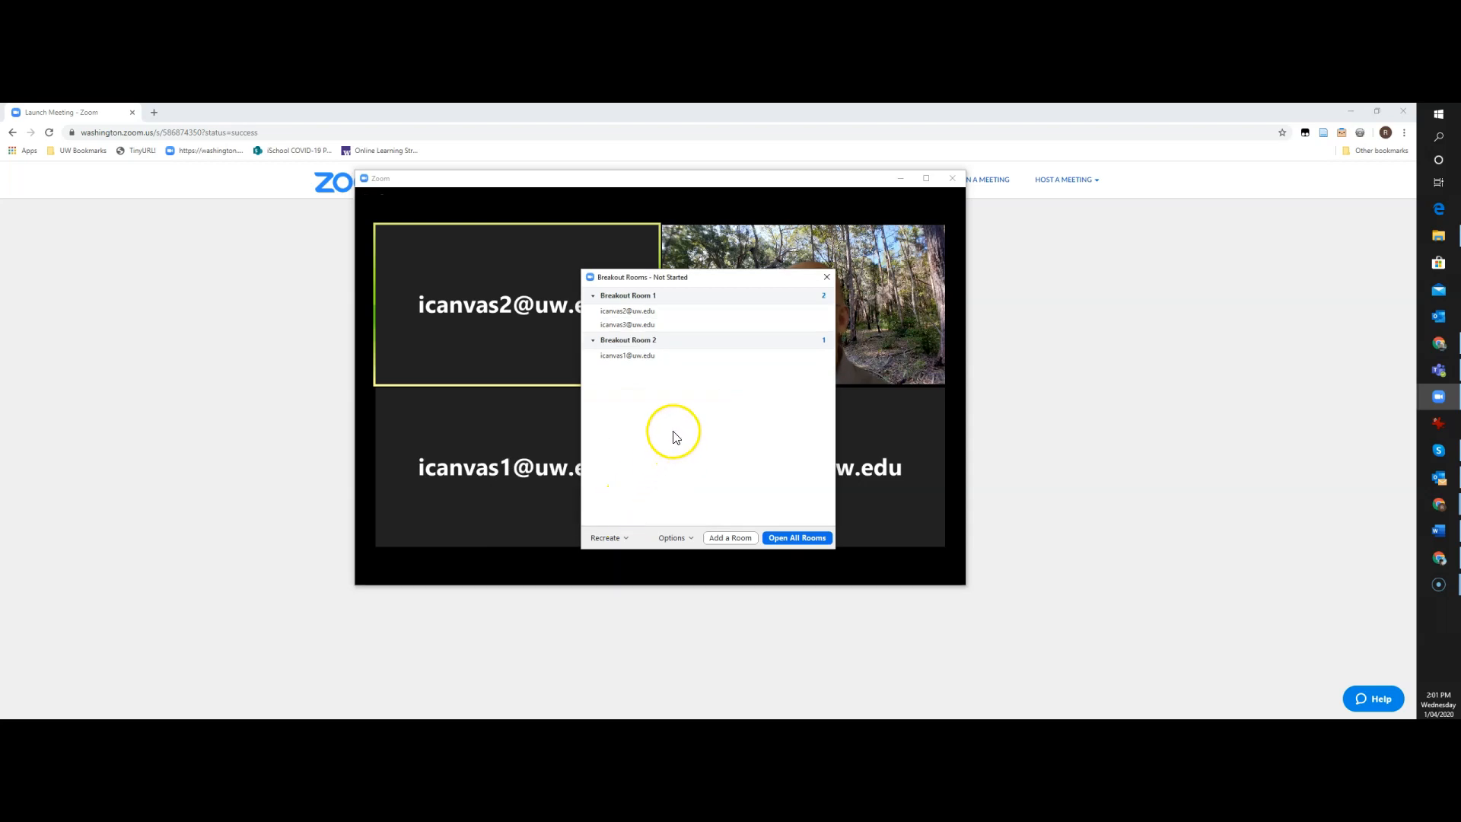
Open all the breakout rooms and close them again
mouse_move(605, 346)
click(792, 537)
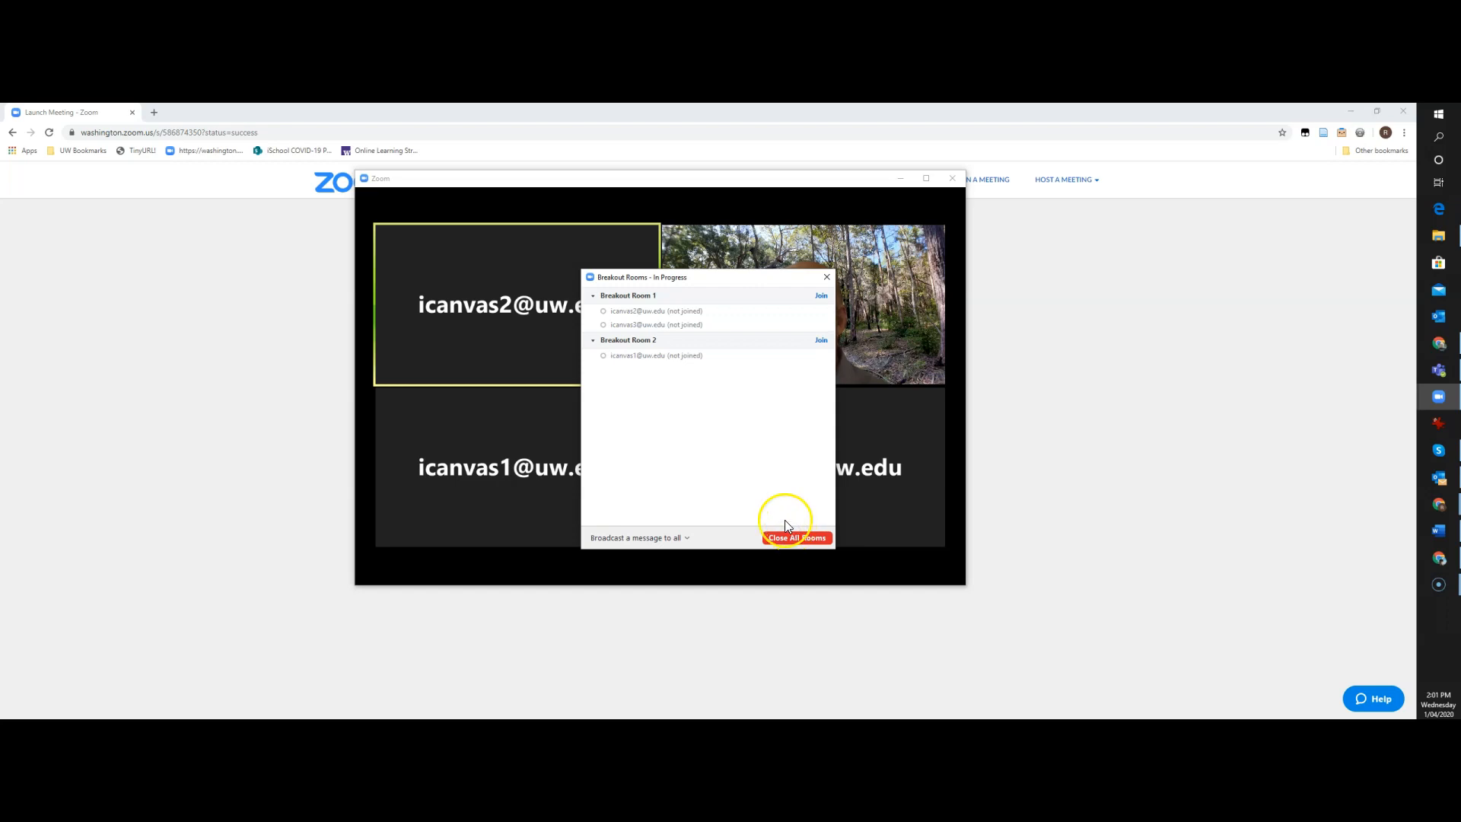
click(783, 537)
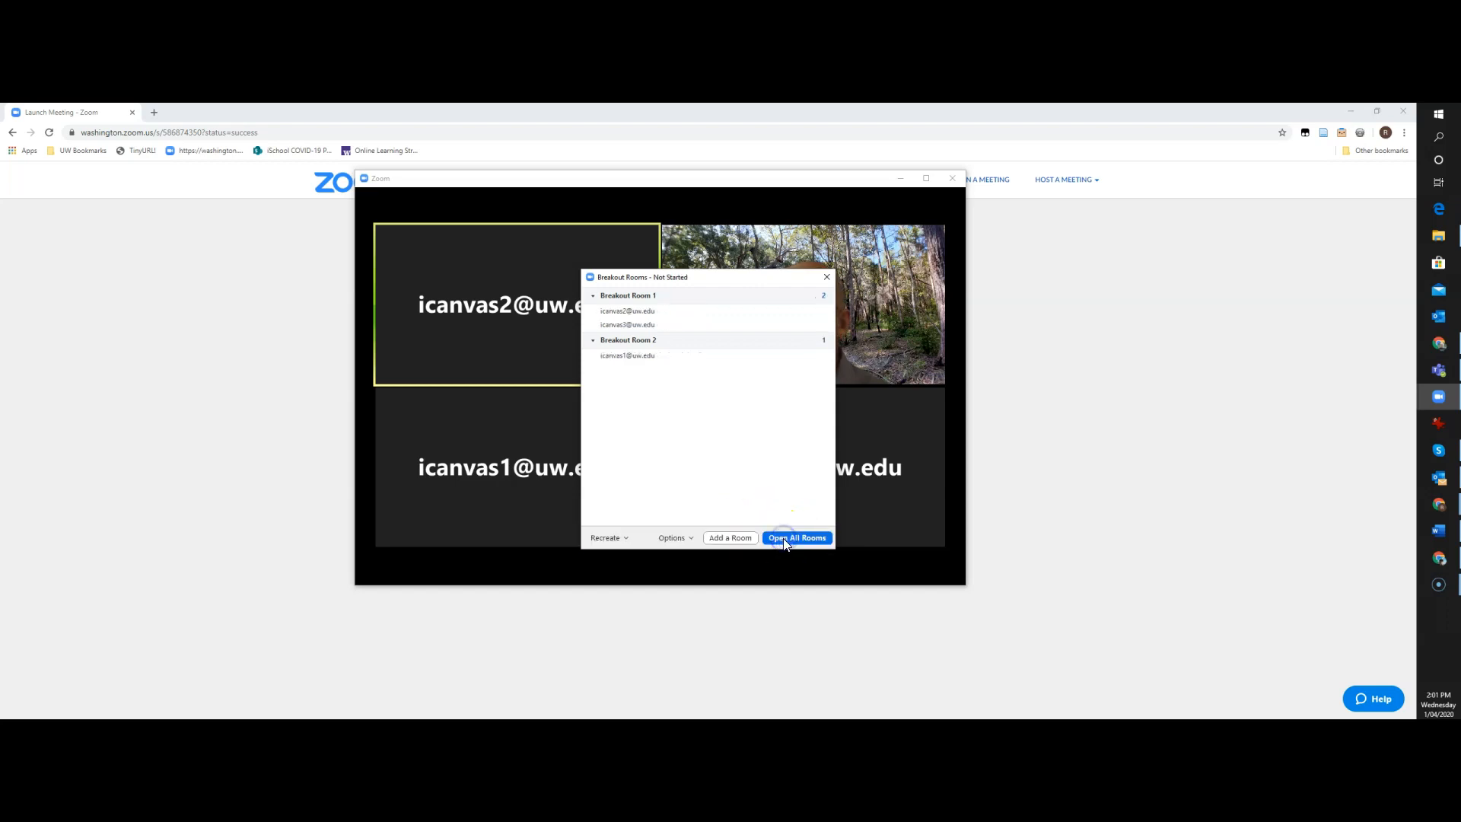
Recover the pre-assigned rooms in place of the existing ones, and move the breakout rooms window off the host's video
click(622, 538)
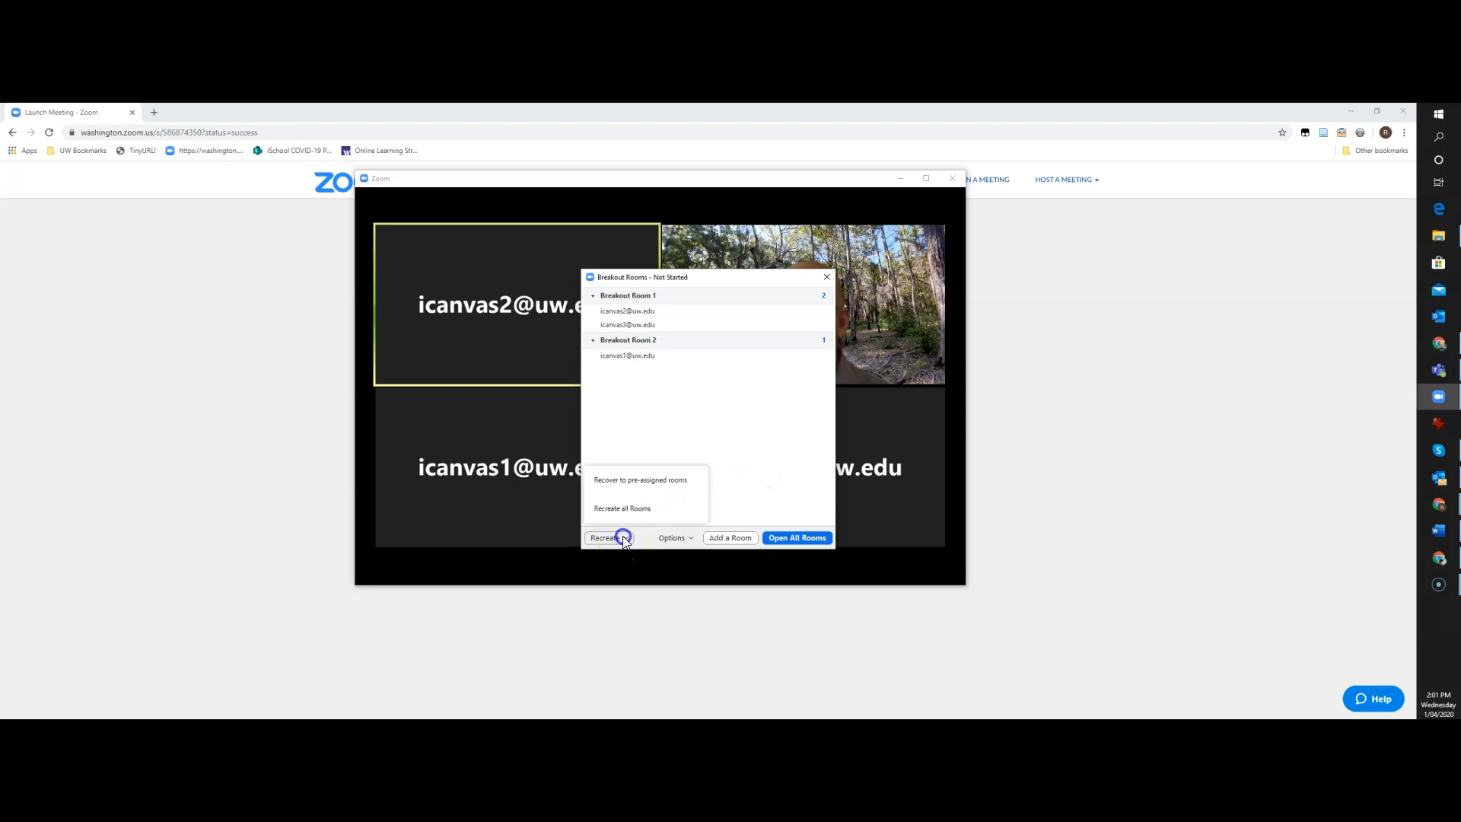
click(630, 485)
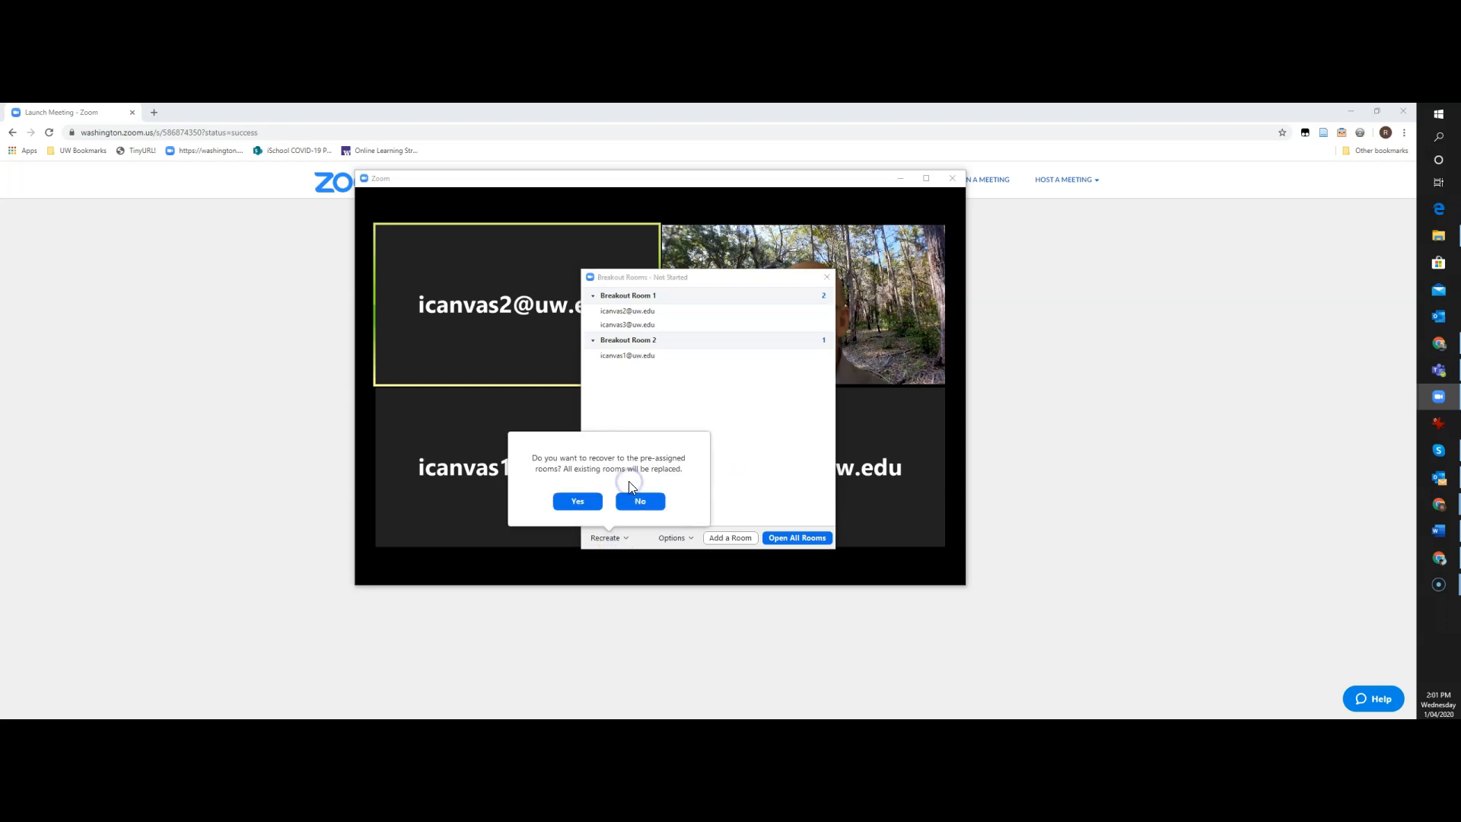
click(578, 500)
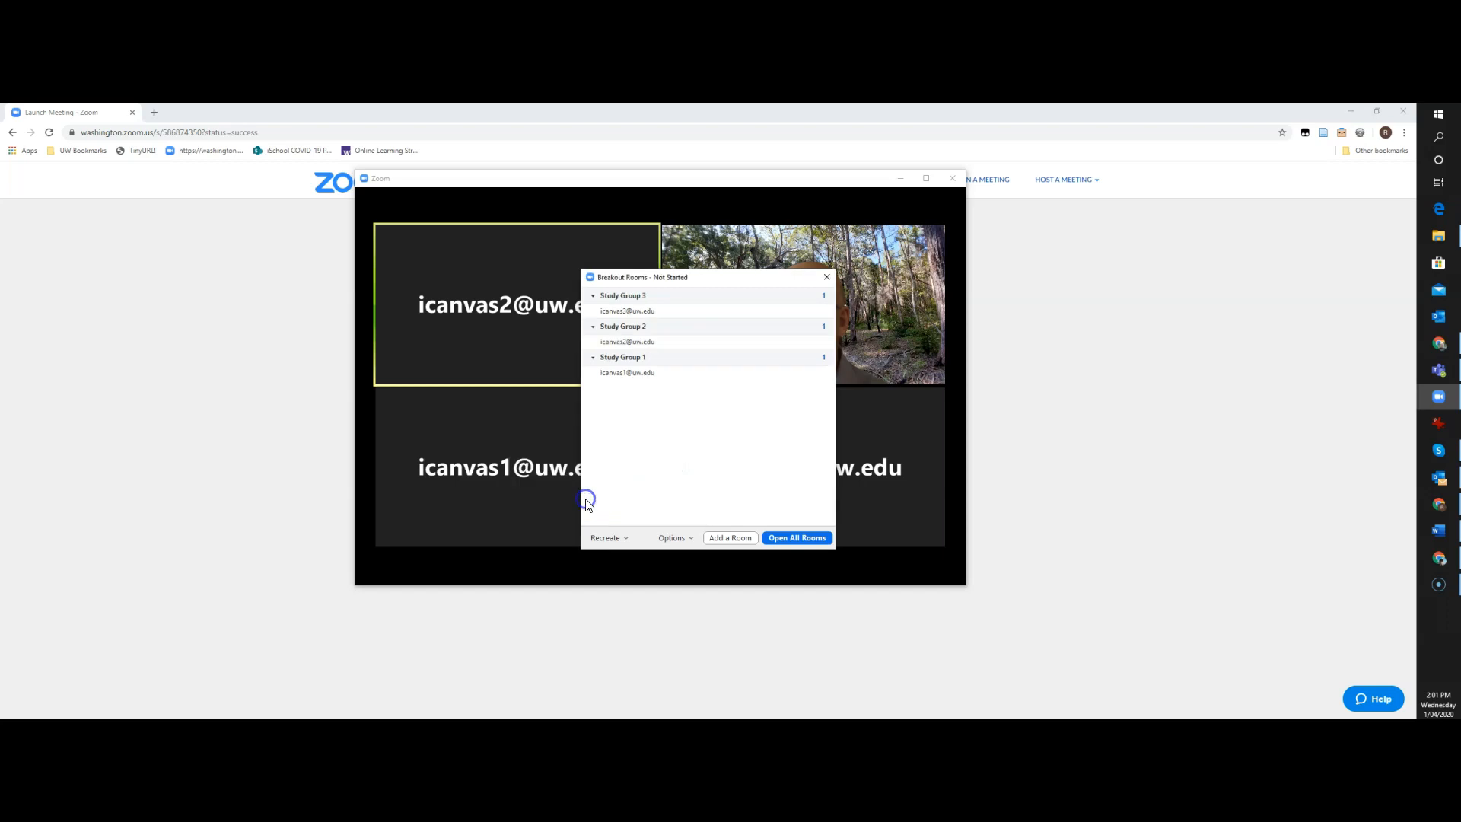
click(657, 470)
mouse_move(700, 320)
drag(709, 286, 528, 281)
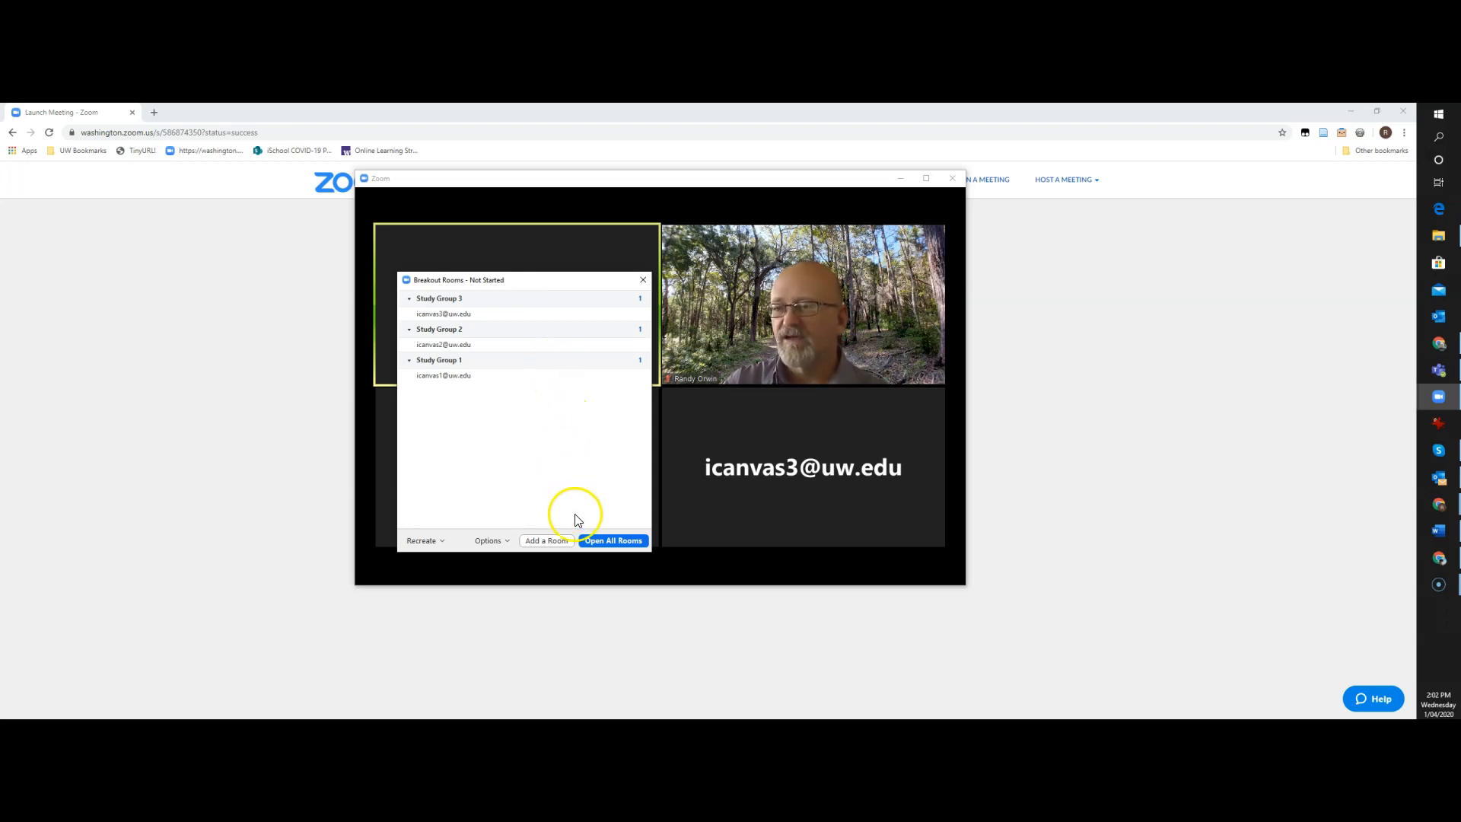
Open all the study group rooms, then end the meeting
click(618, 541)
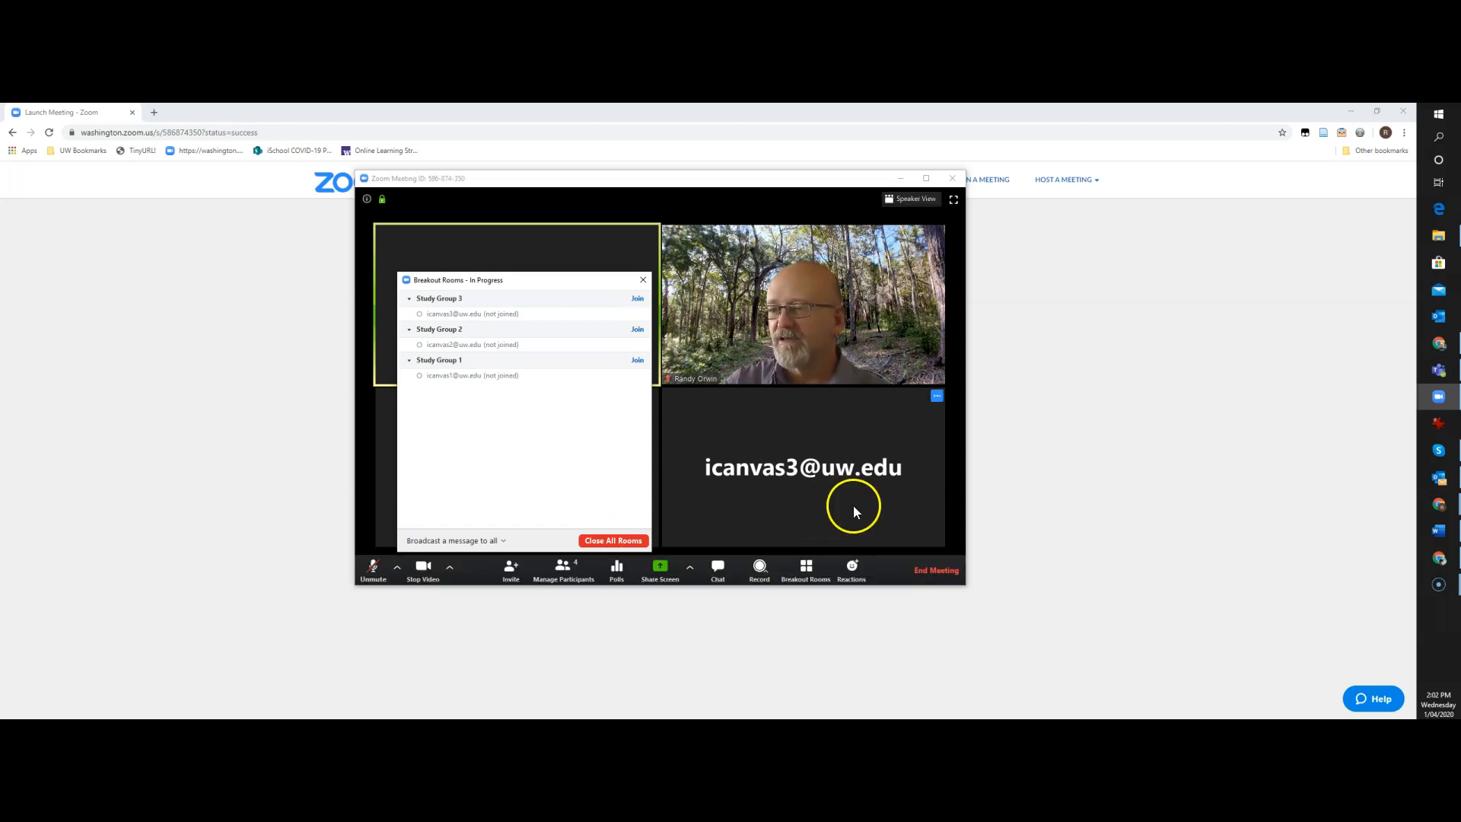
click(931, 572)
click(779, 456)
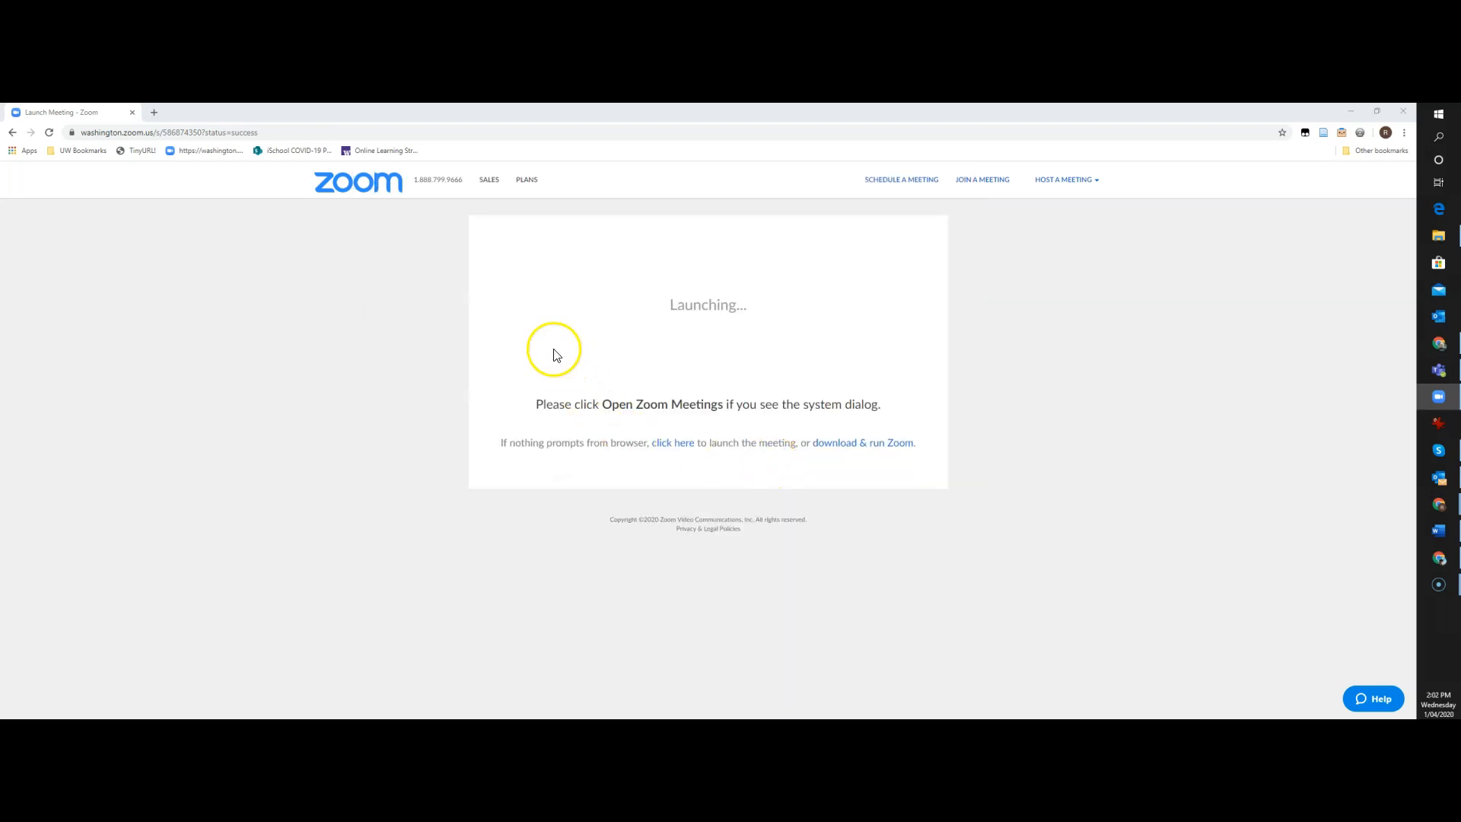
Return to the meeting's web page, open the meeting for editing, and bring up its breakout room assignments
click(13, 134)
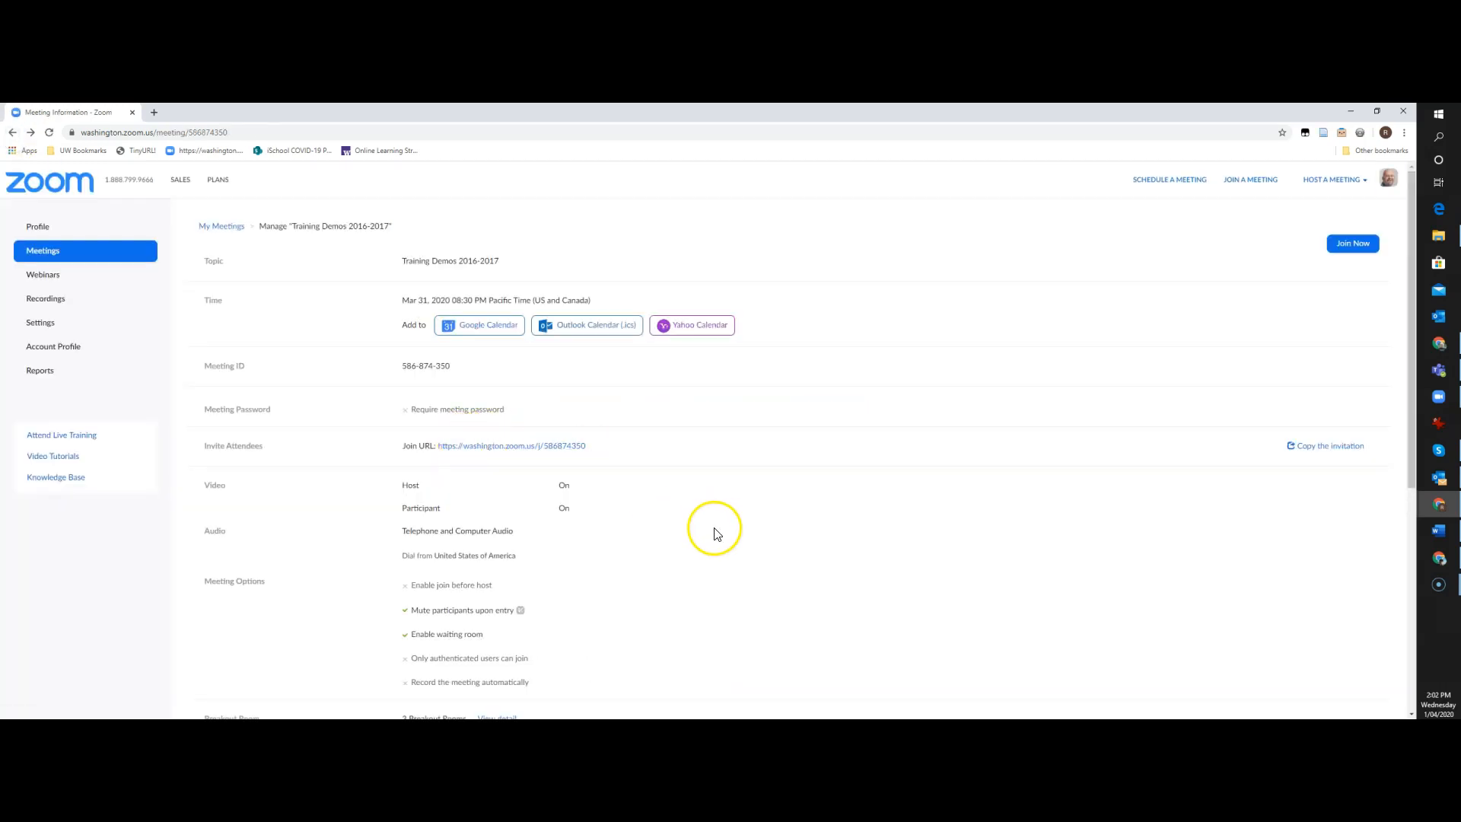
scroll(705, 510, down, 4)
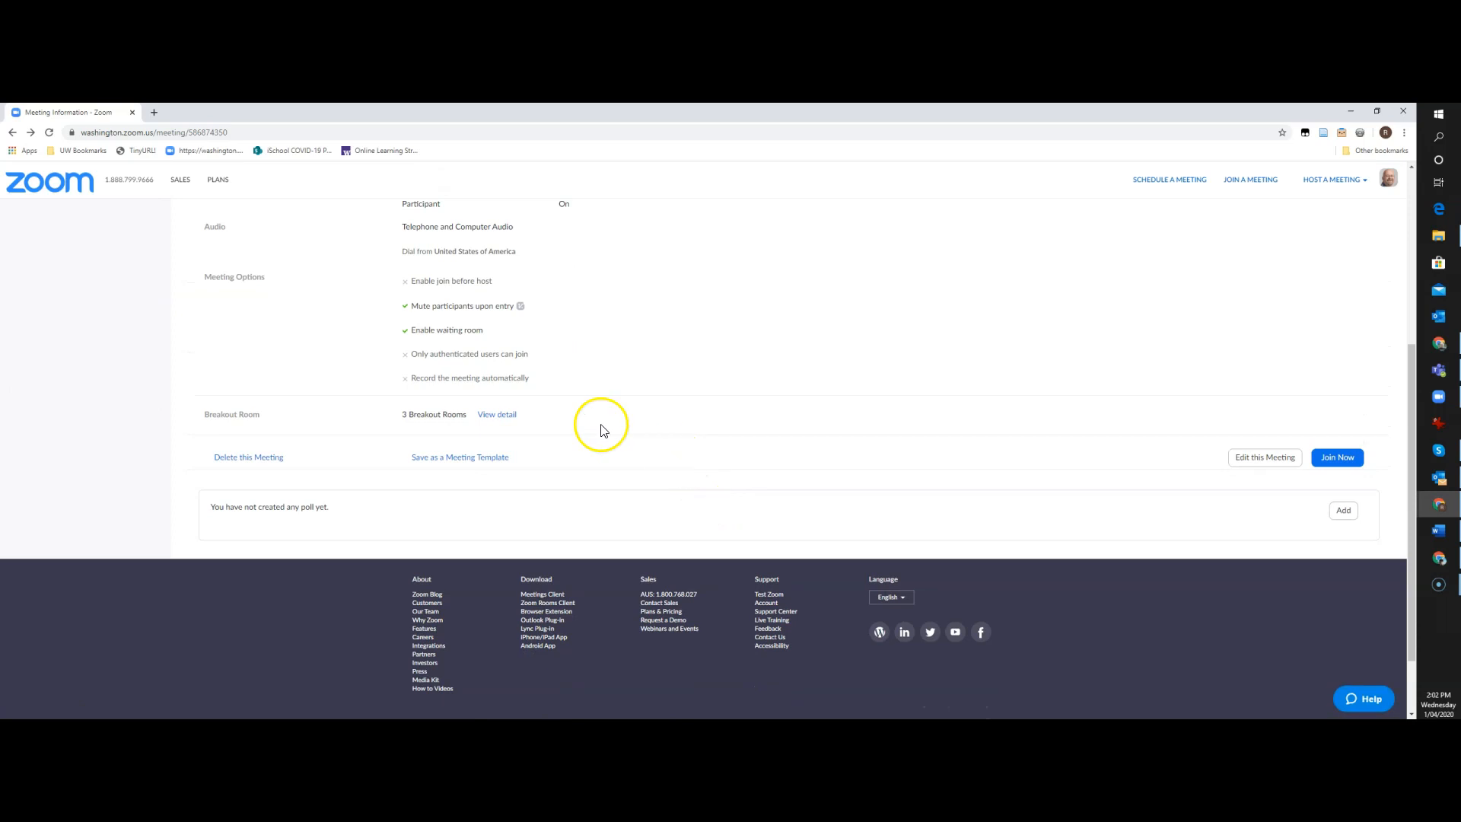
click(1267, 459)
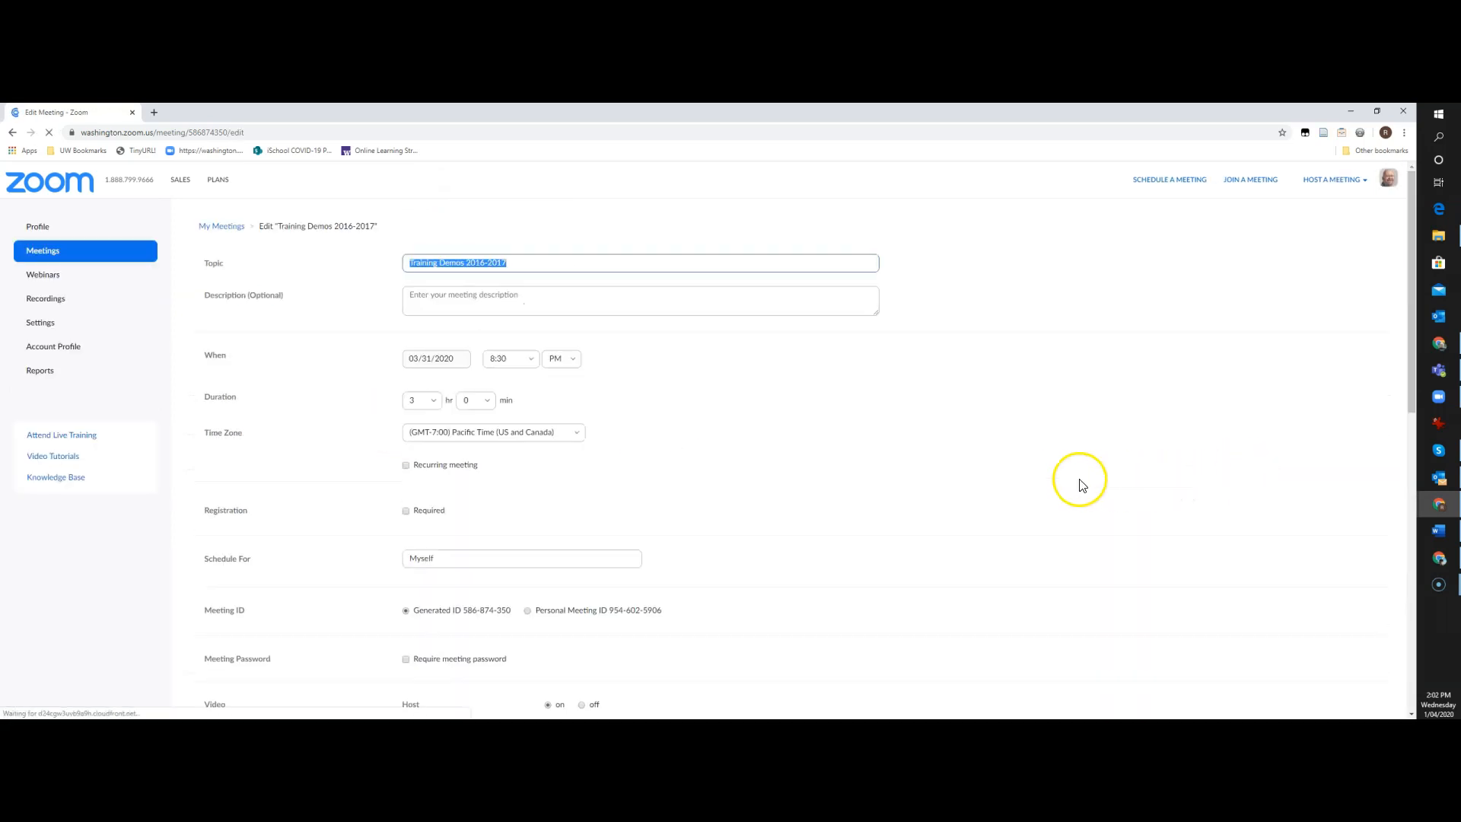
scroll(1081, 485, down, 4)
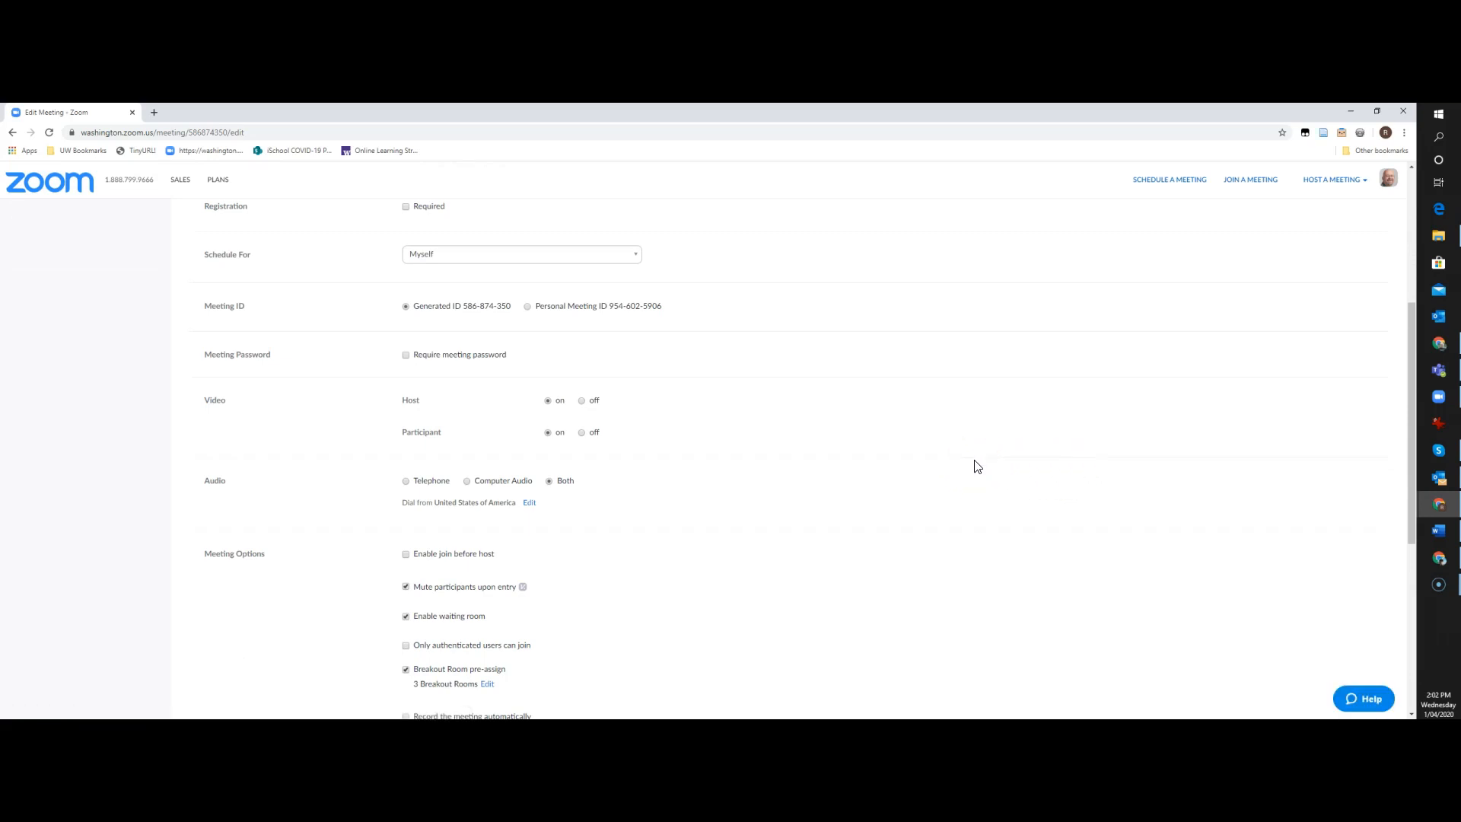
scroll(823, 445, down, 2)
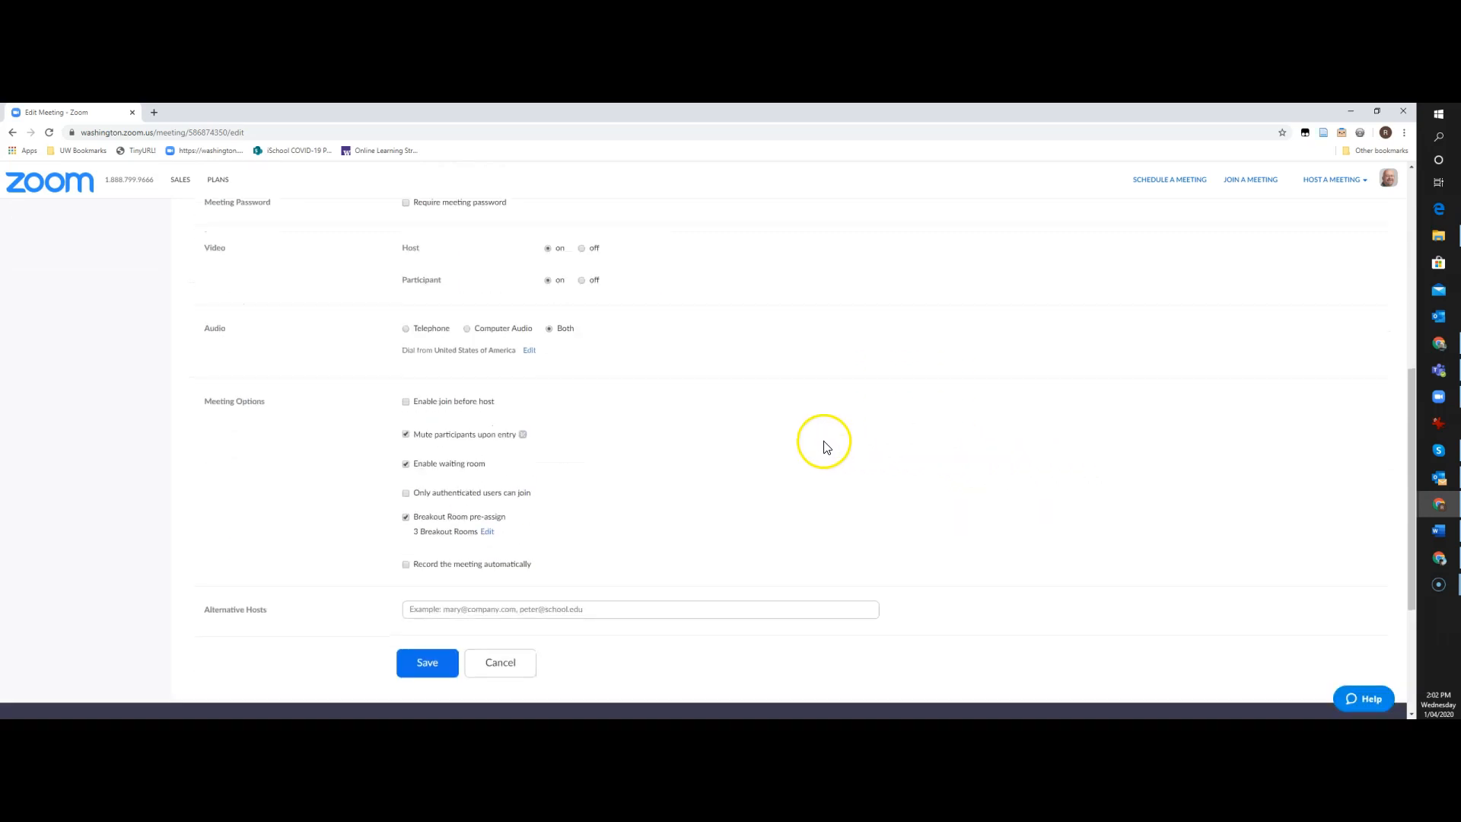
click(487, 532)
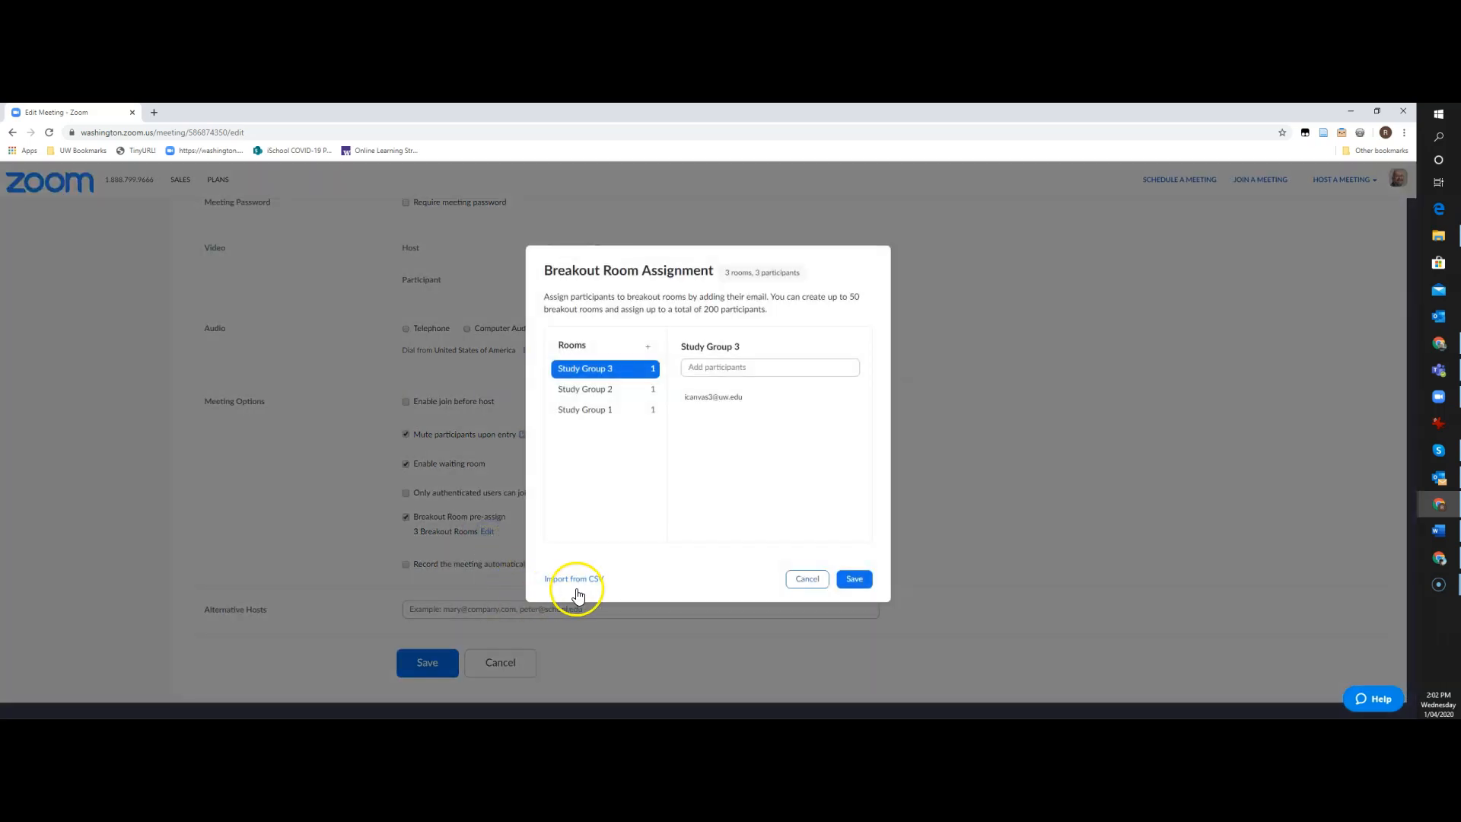
Import the rooms and participants from breakout room 2.csv, and save both the room assignment and the meeting
click(585, 582)
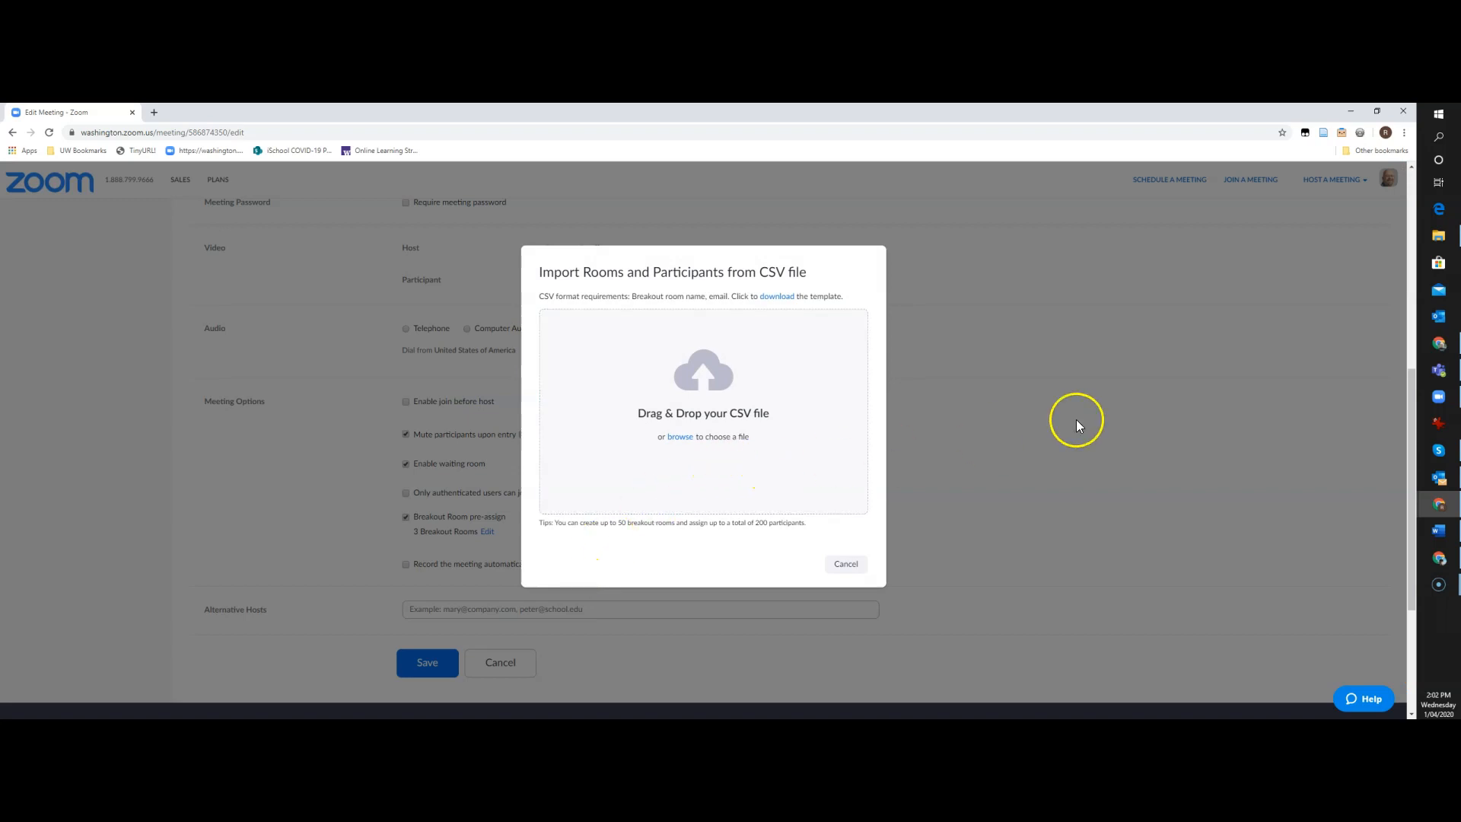
click(1438, 237)
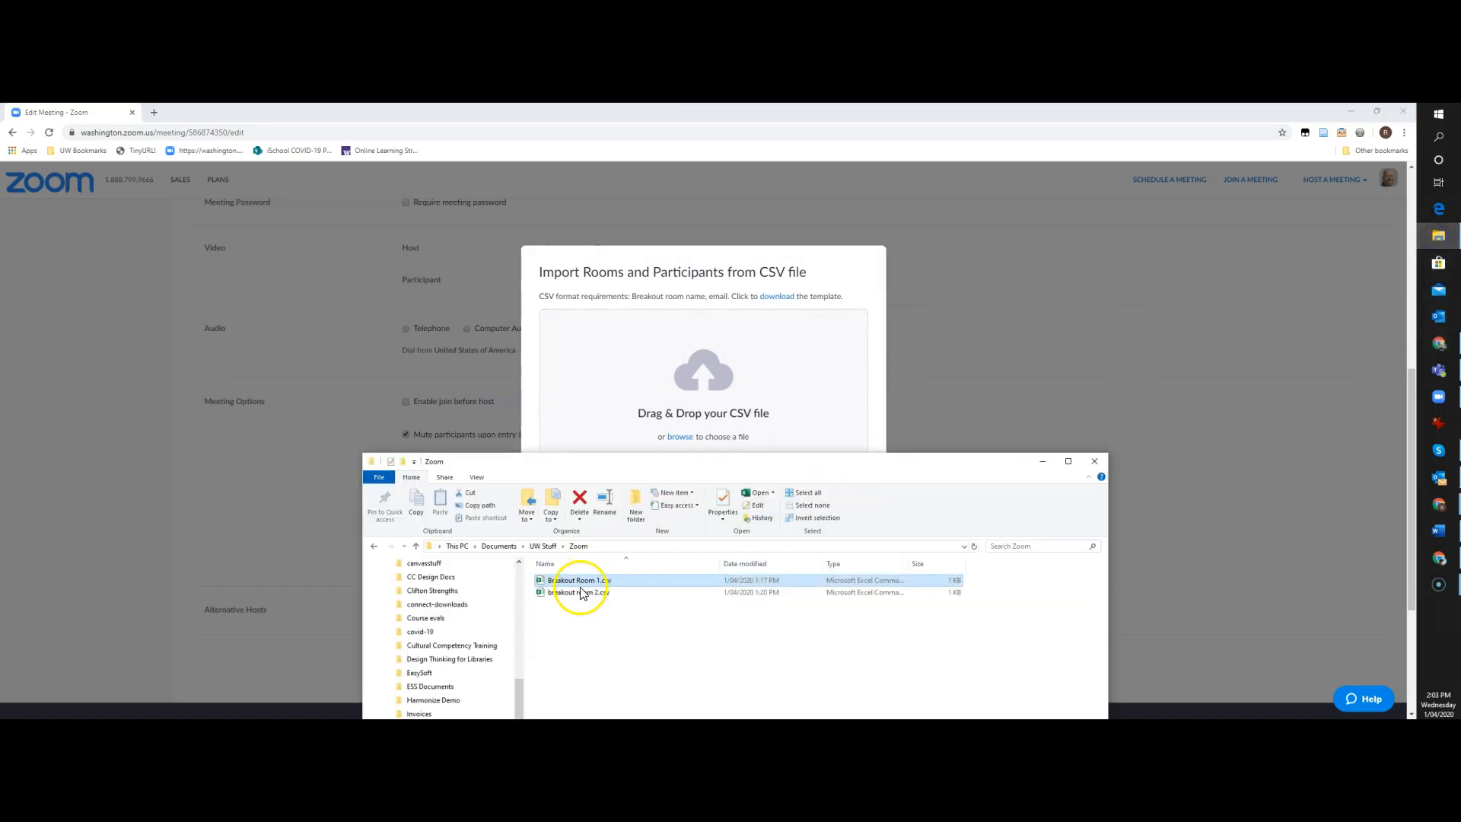
click(582, 595)
drag(582, 594, 656, 389)
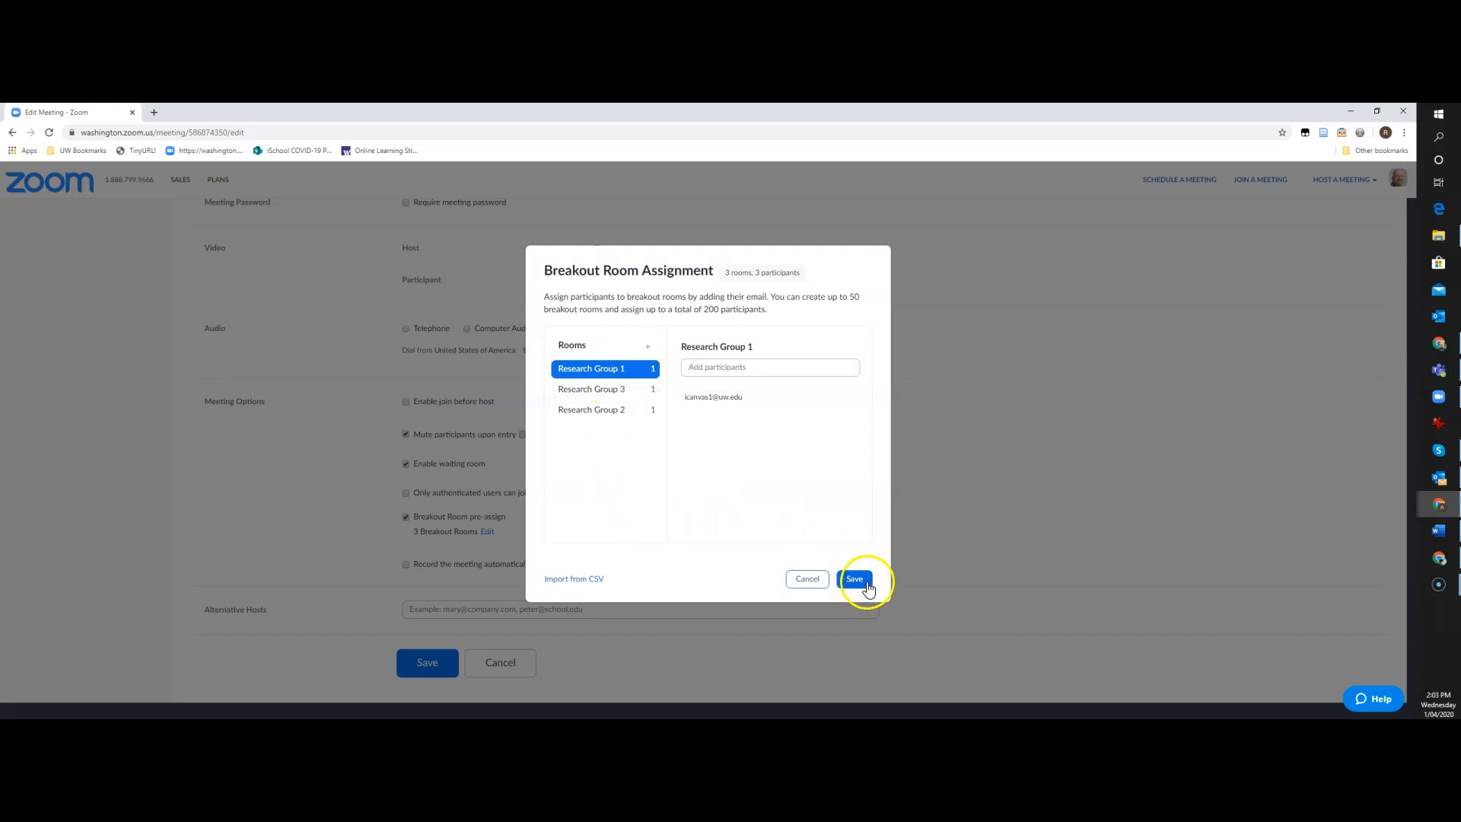
click(856, 582)
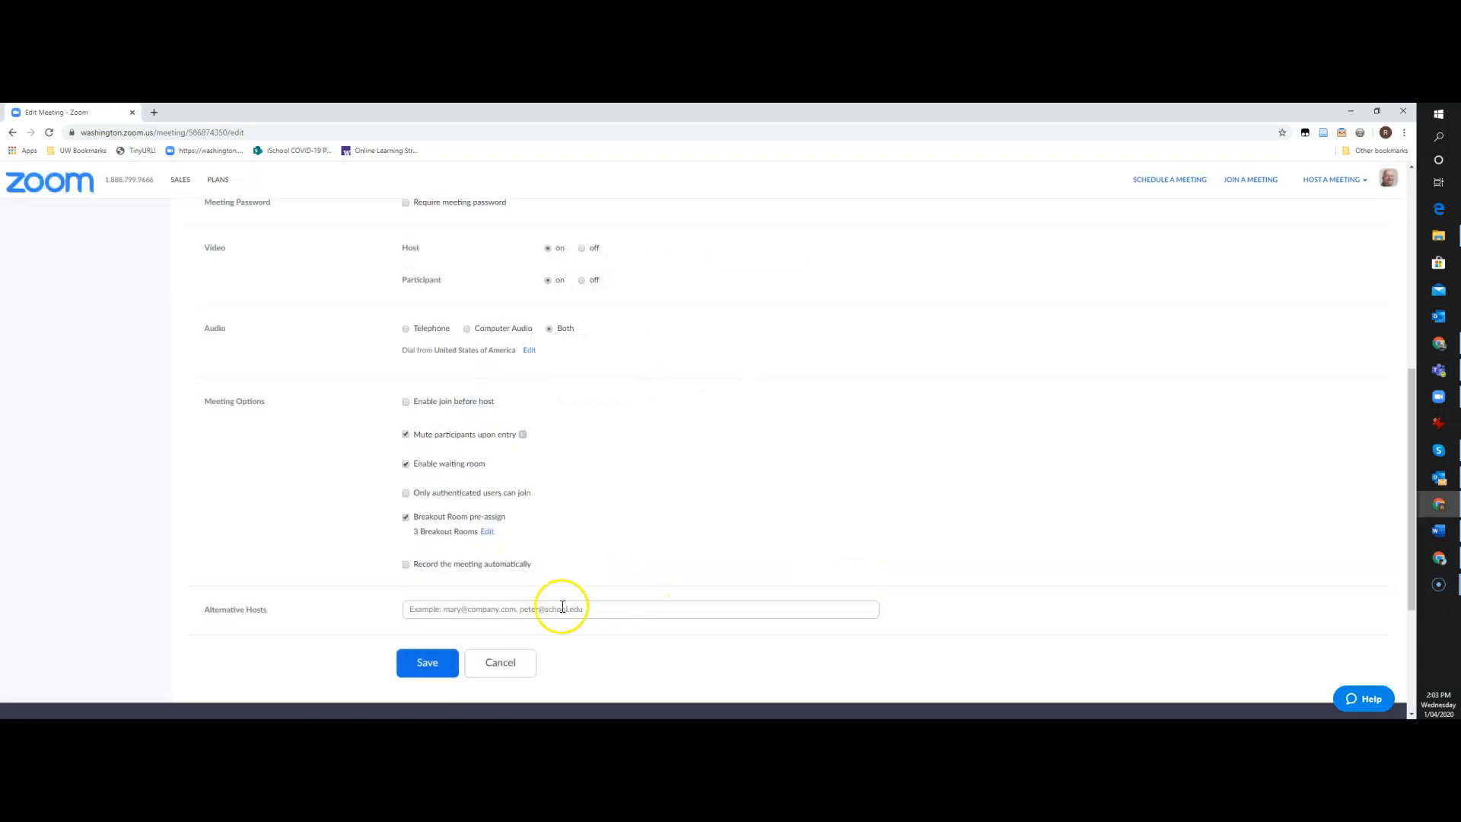
click(432, 663)
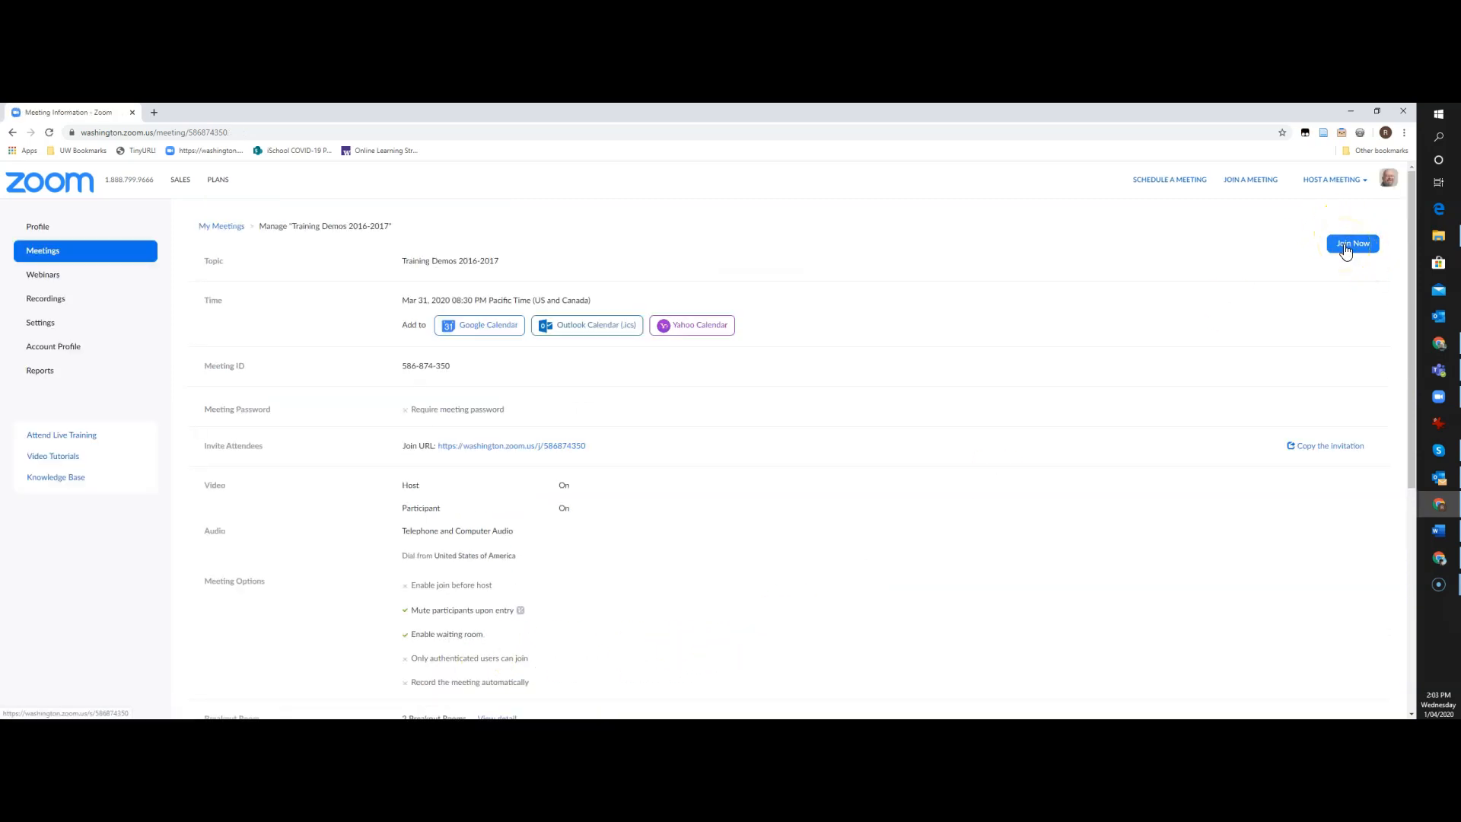
Join the meeting in the Zoom desktop app and open its breakout rooms window
click(1346, 244)
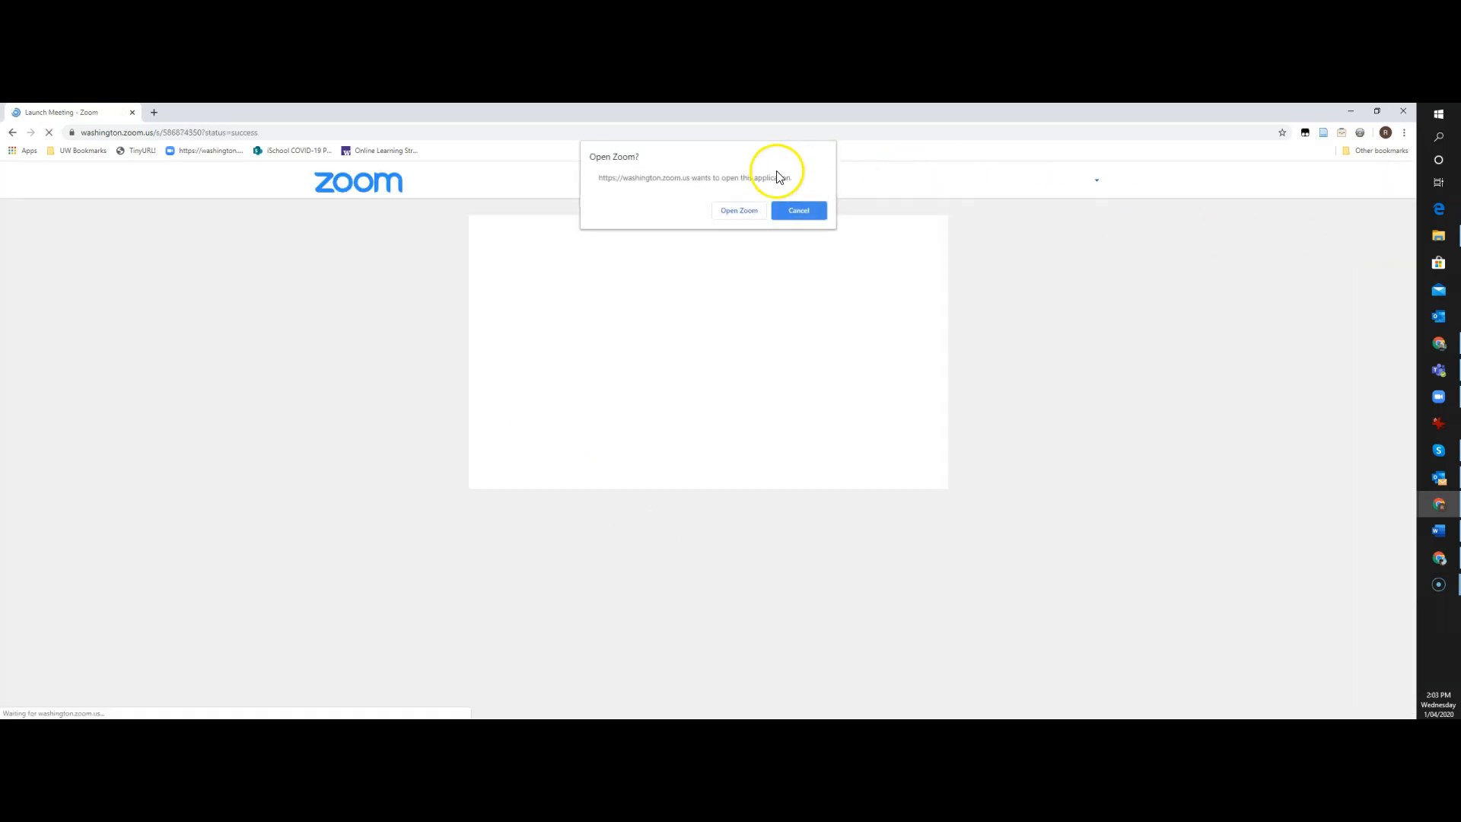
click(724, 216)
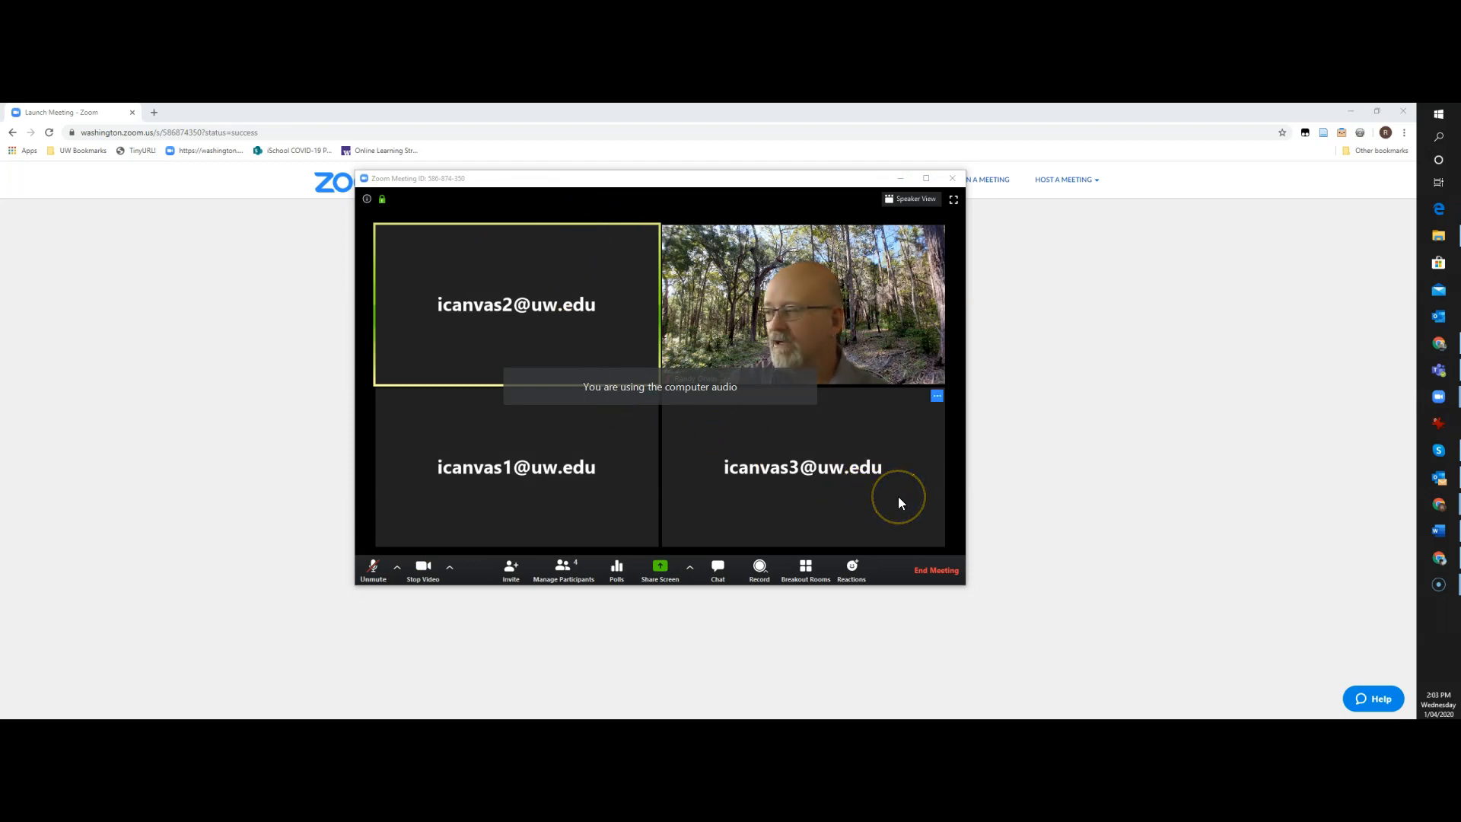
click(811, 571)
click(792, 539)
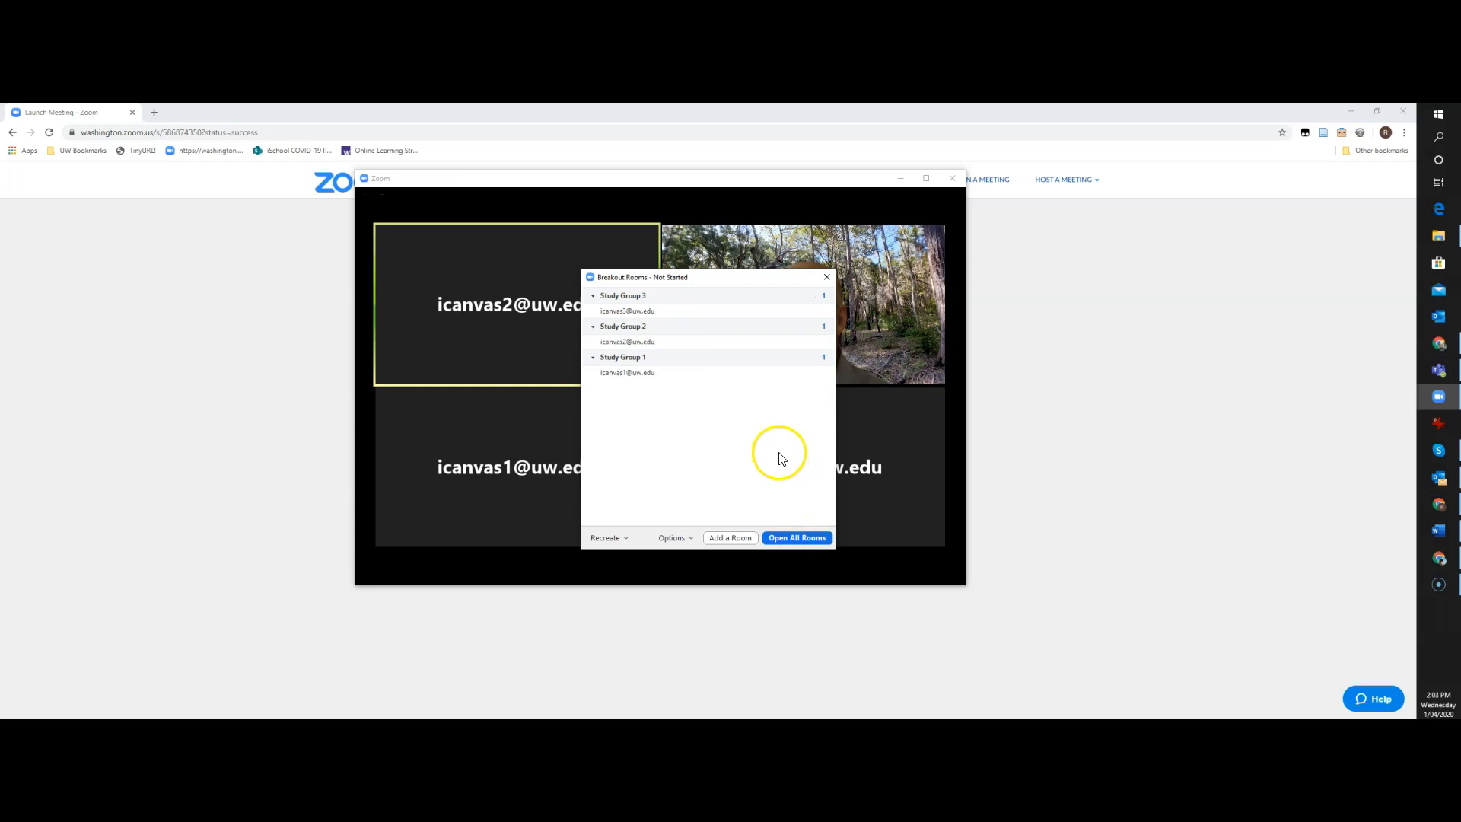
Replace the study group rooms by recovering the newly imported pre-assigned rooms, and move the breakout rooms window off the host's video
mouse_move(629, 298)
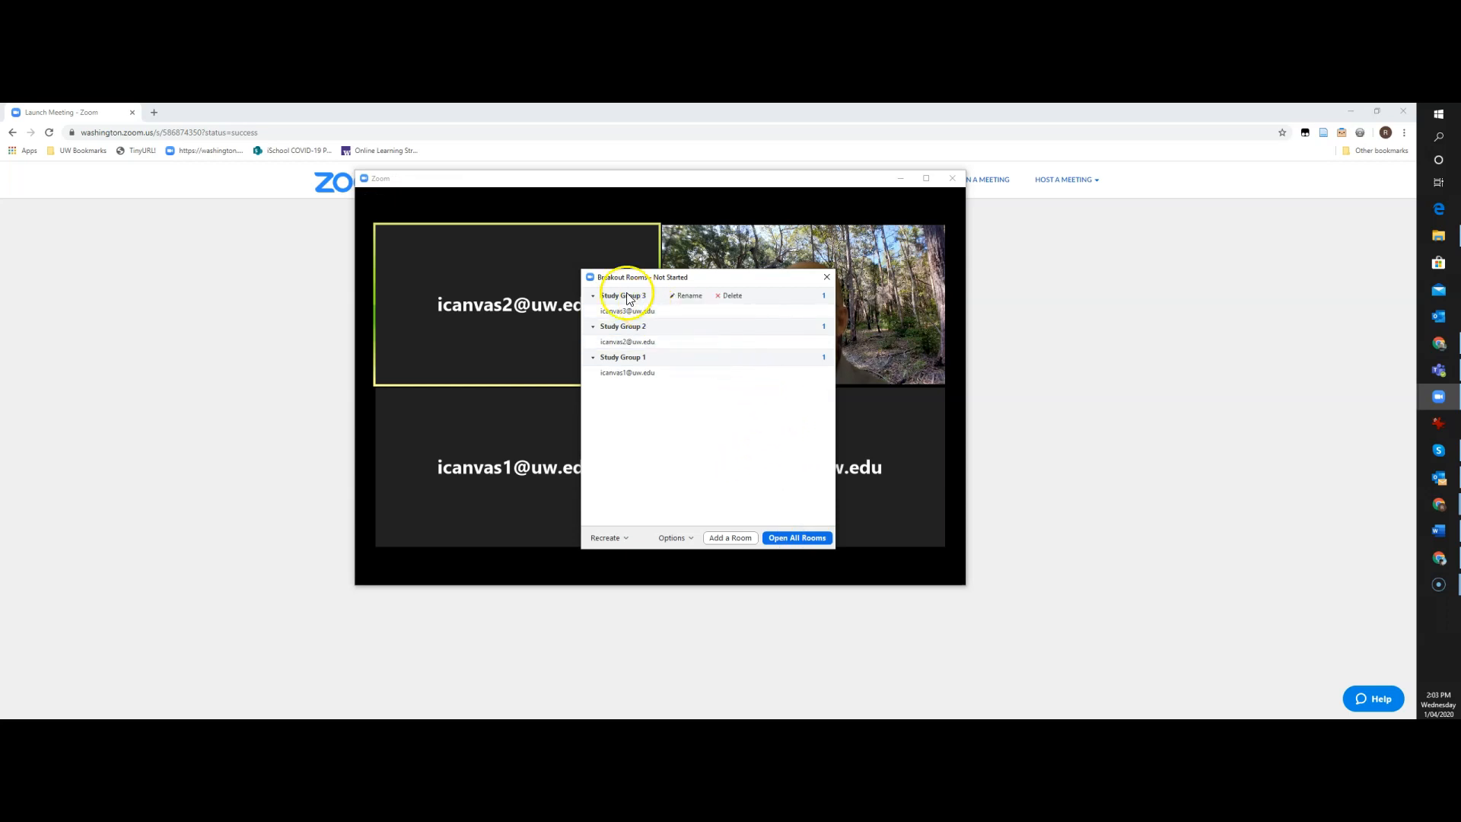
click(617, 541)
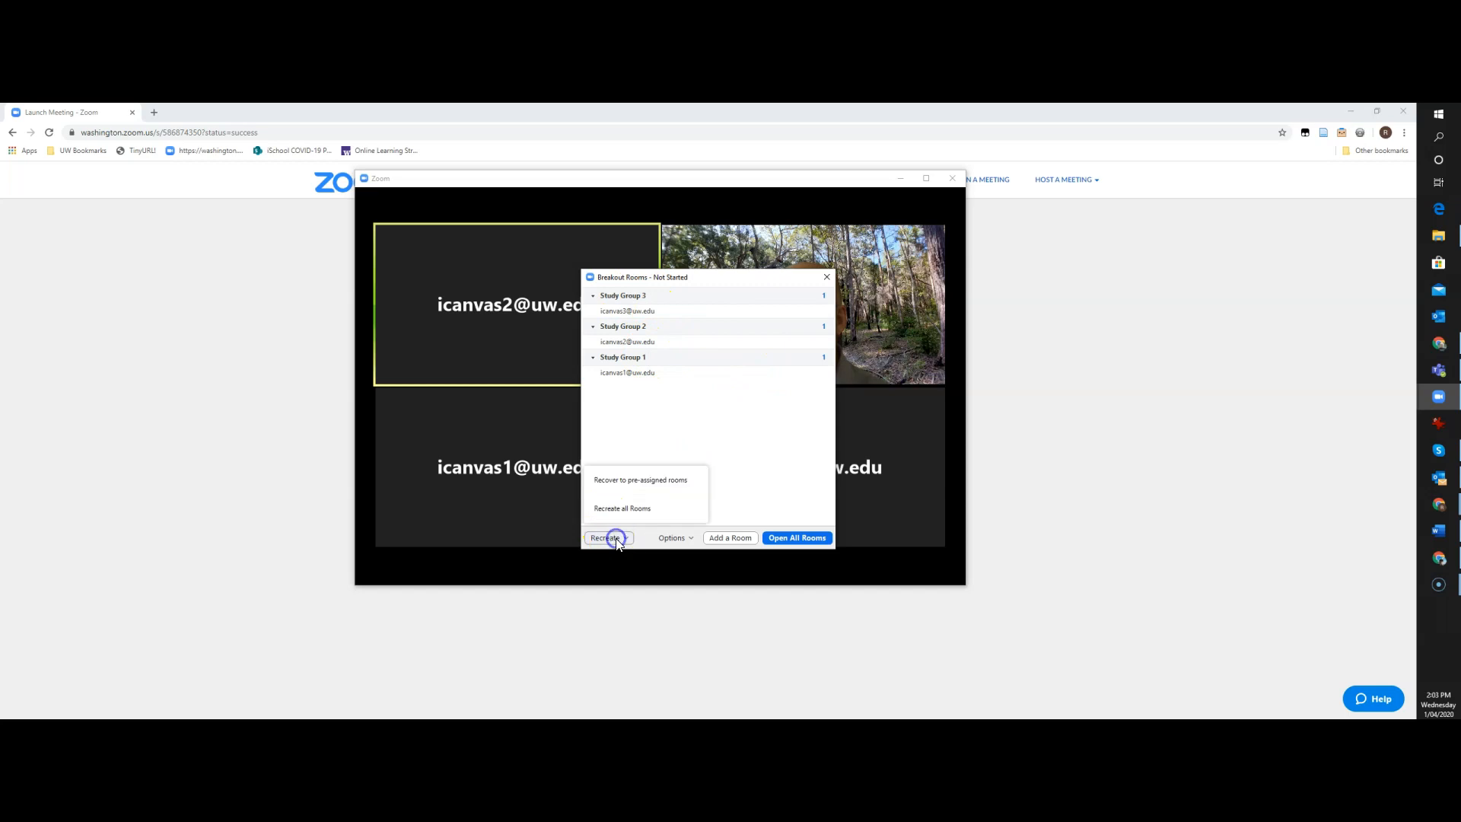
click(633, 481)
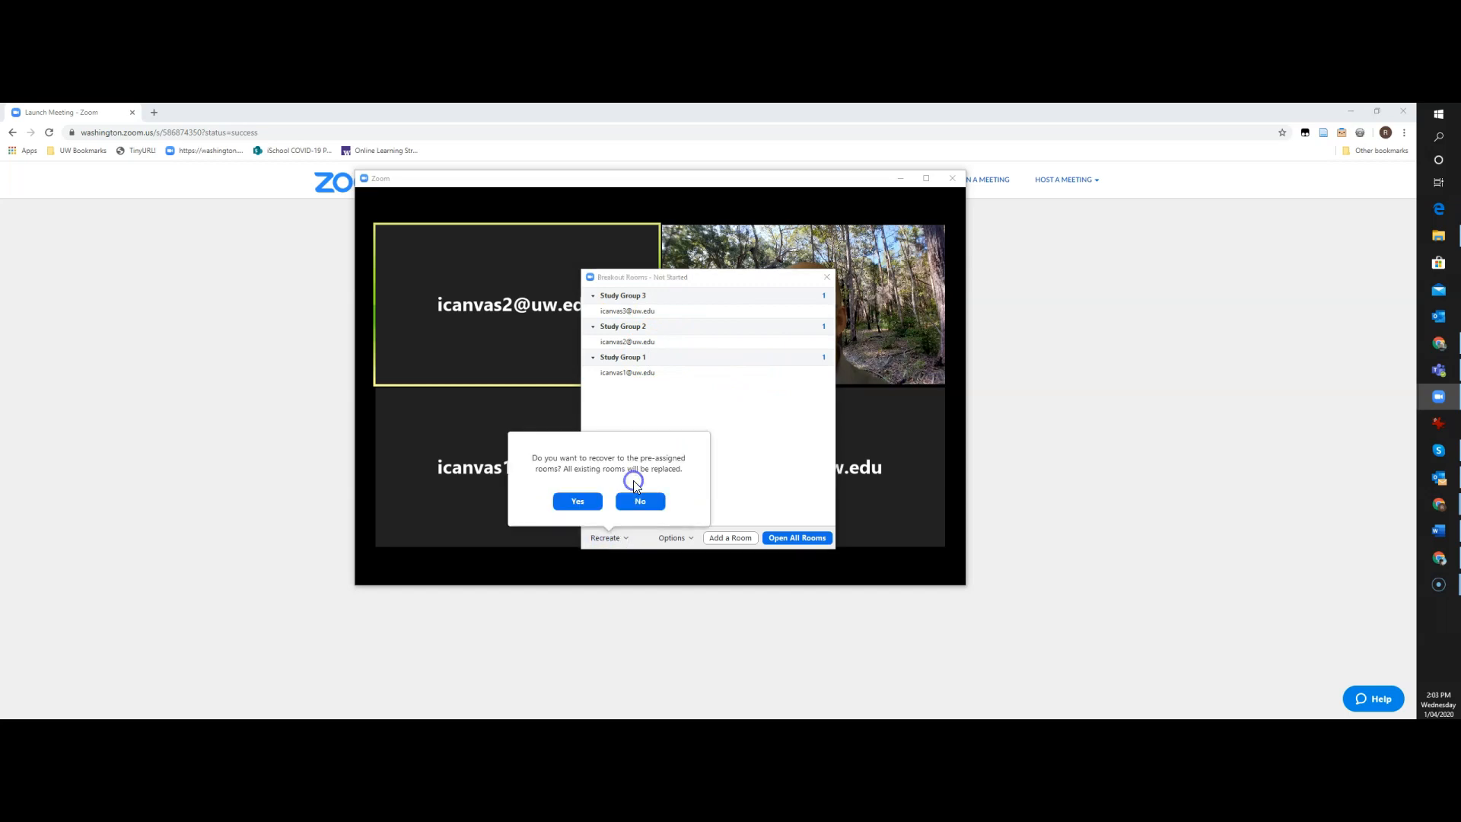
click(577, 502)
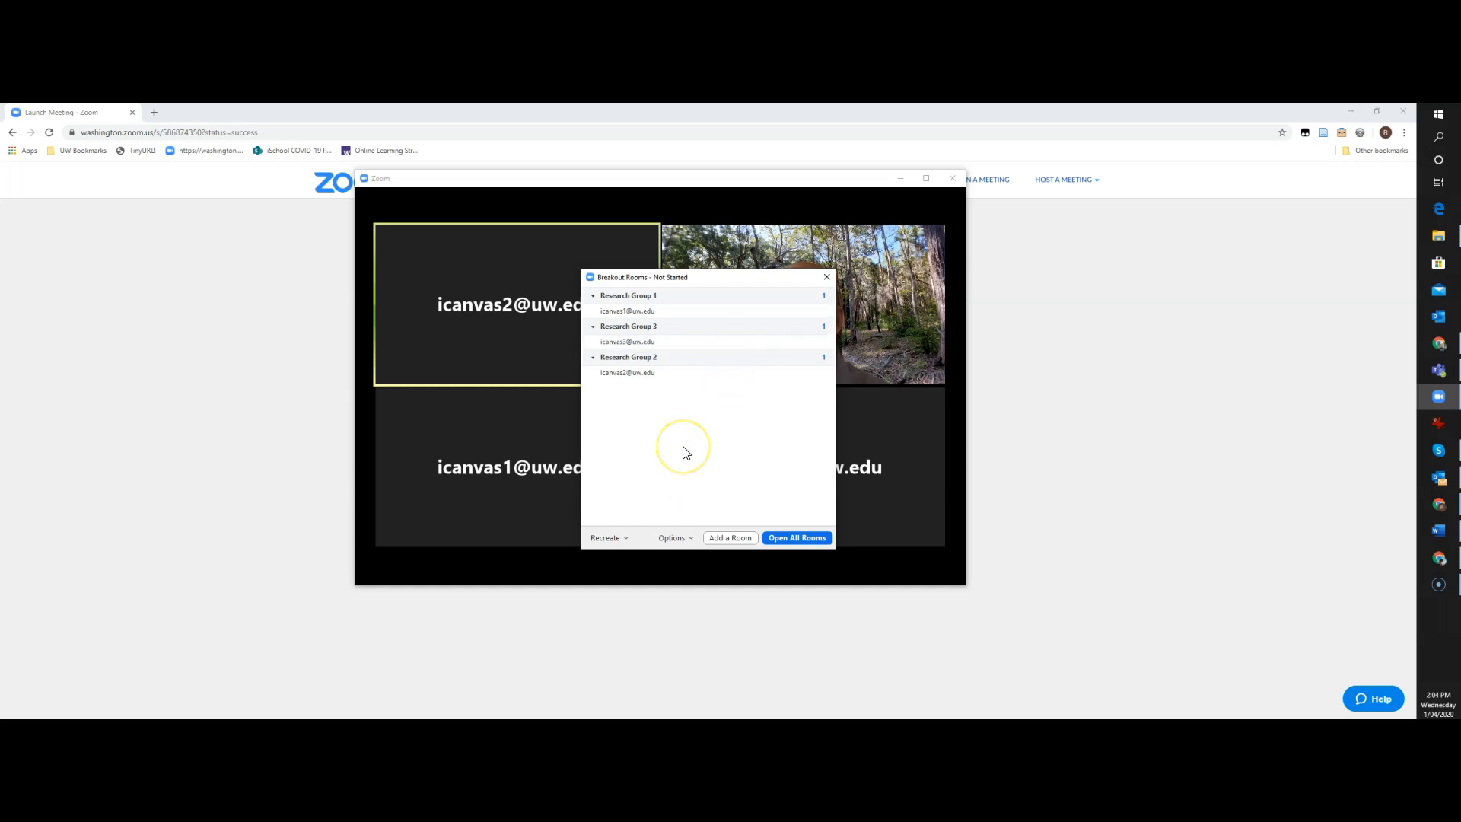
drag(678, 280, 506, 266)
Recreate all rooms with the 3 participants assigned automatically into 2 rooms
click(446, 525)
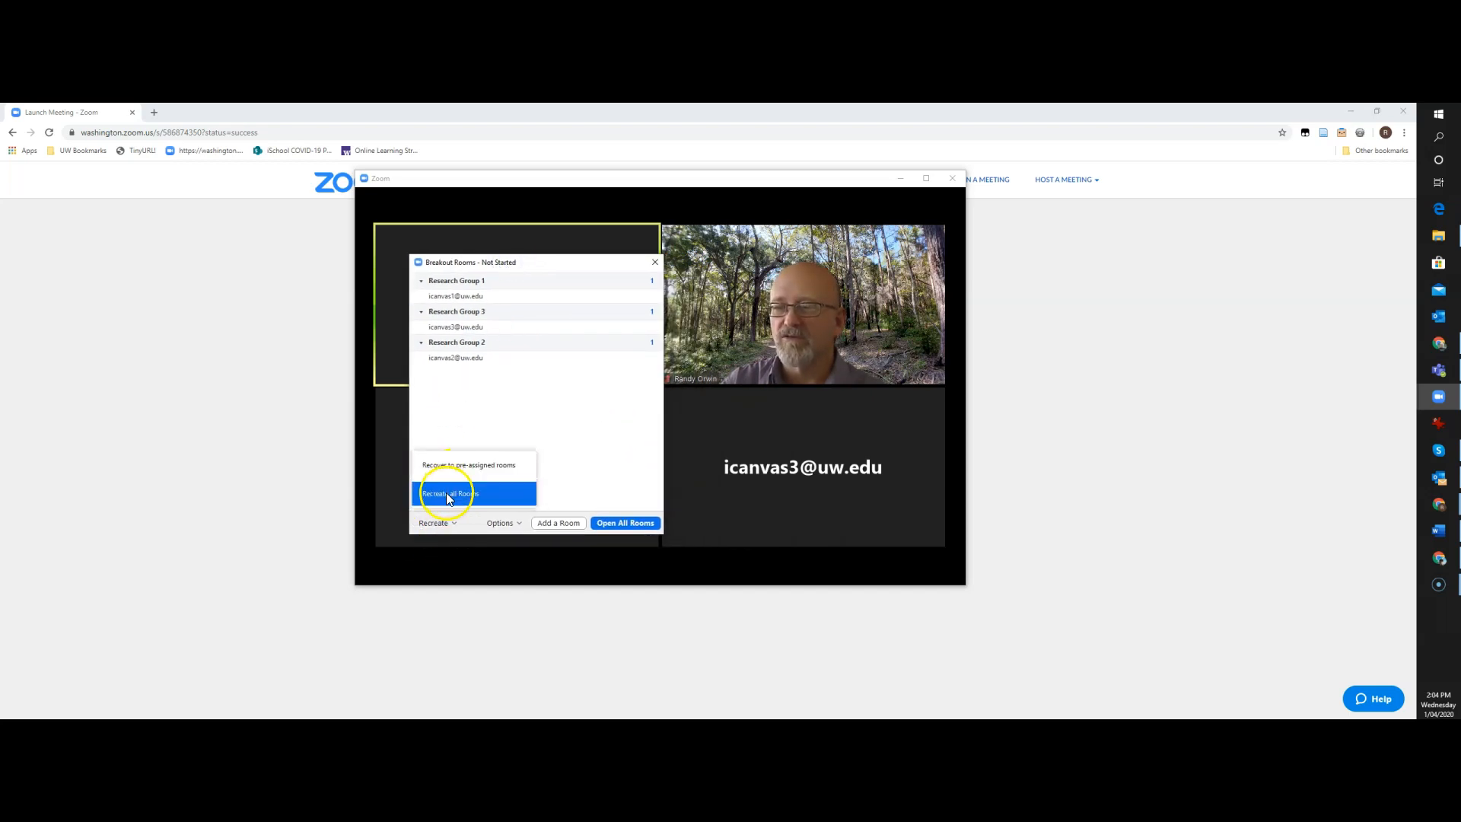
click(446, 495)
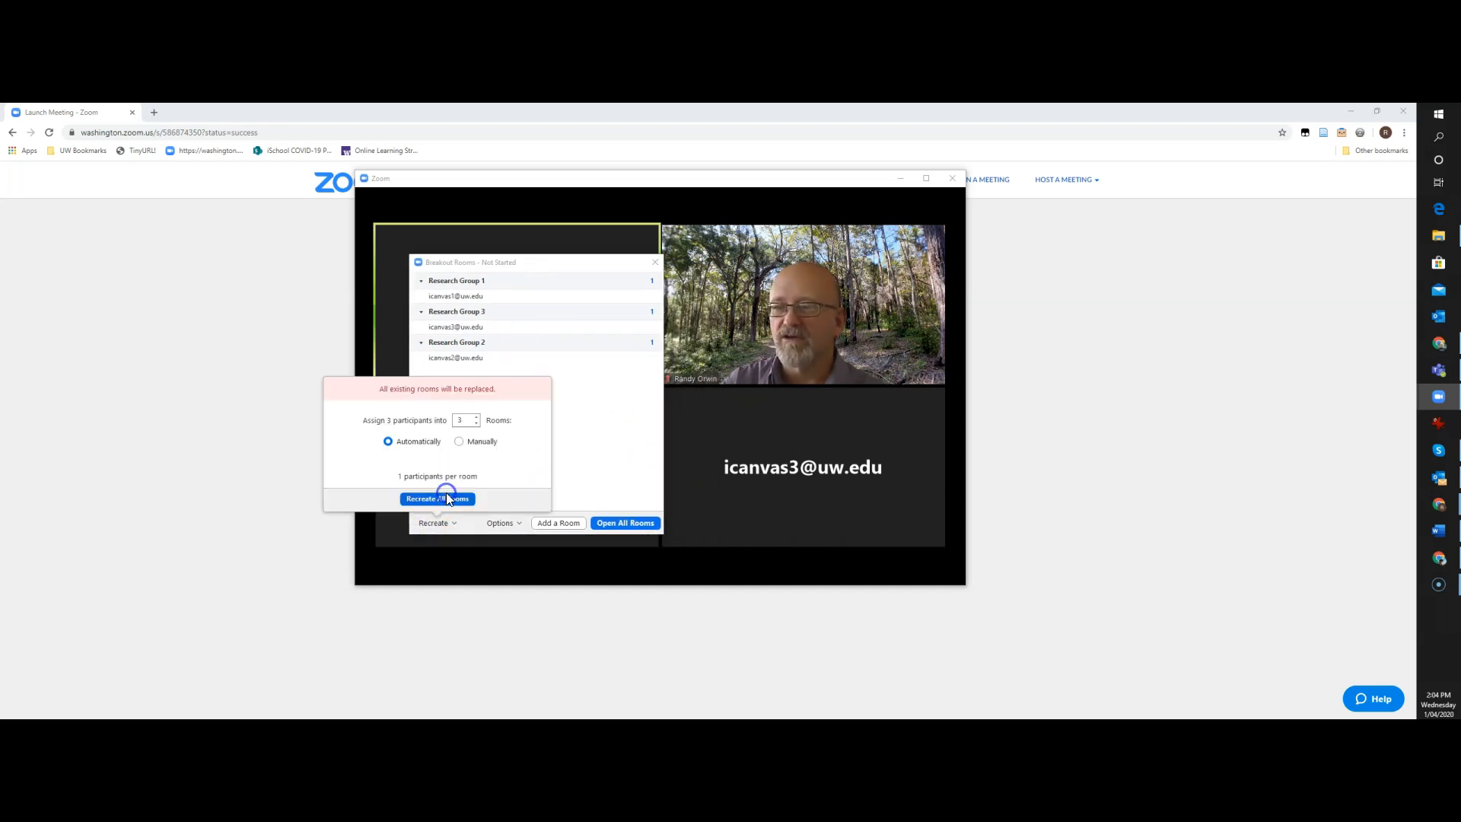
click(477, 424)
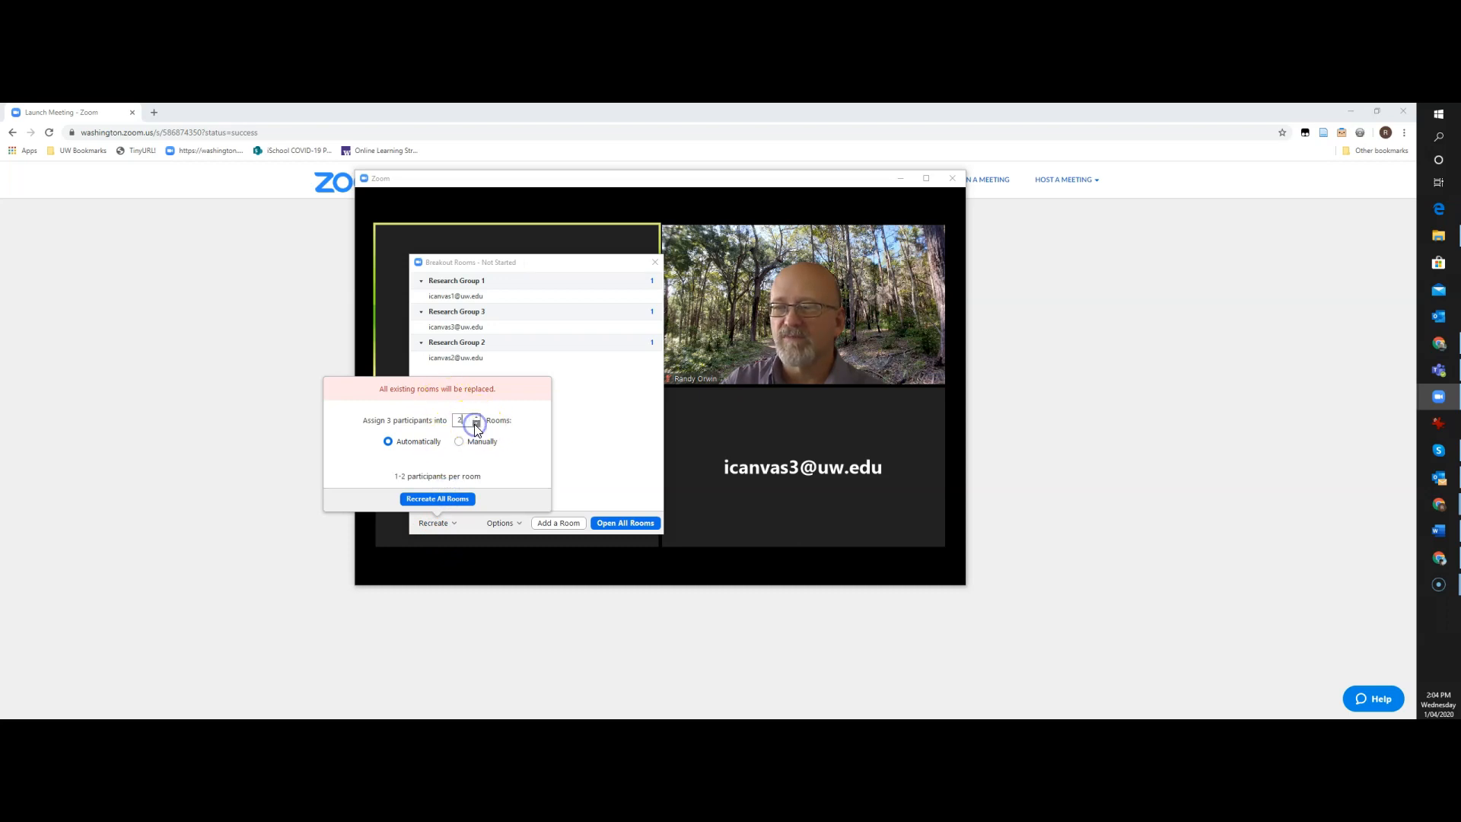
click(435, 499)
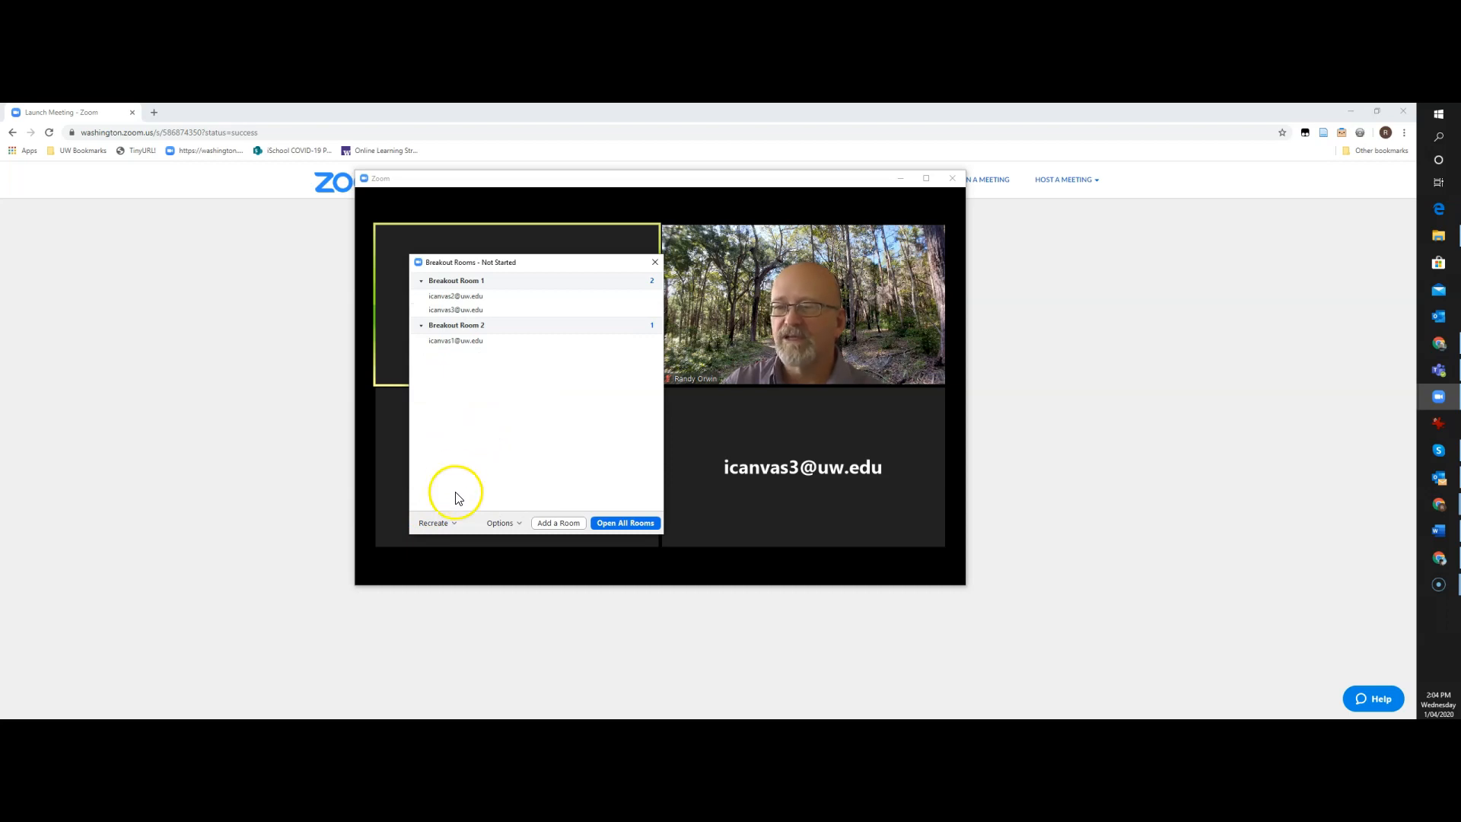
Recover the pre-assigned research group rooms, replacing the two automatically created rooms
click(454, 522)
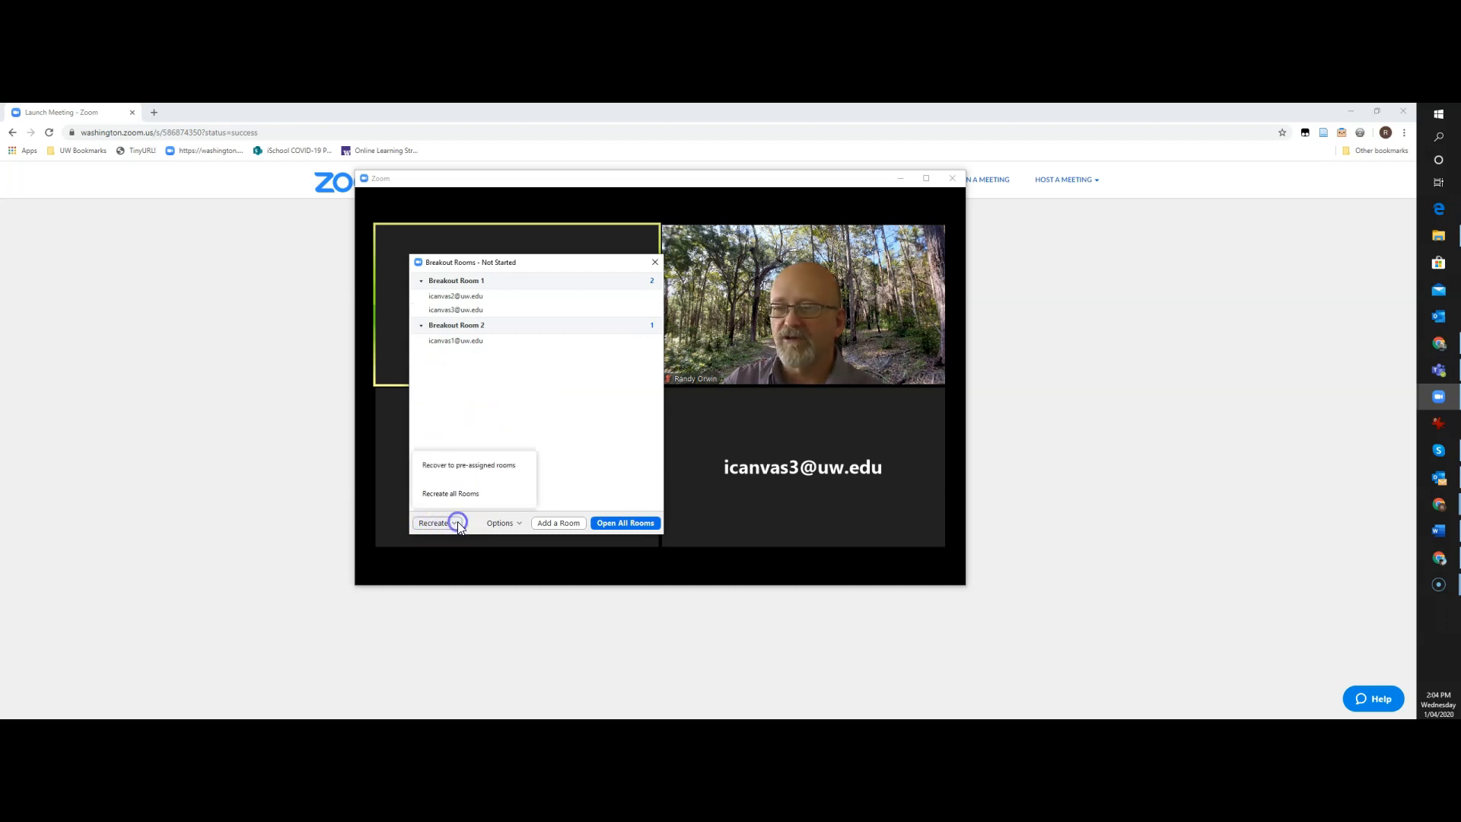
click(478, 465)
click(409, 484)
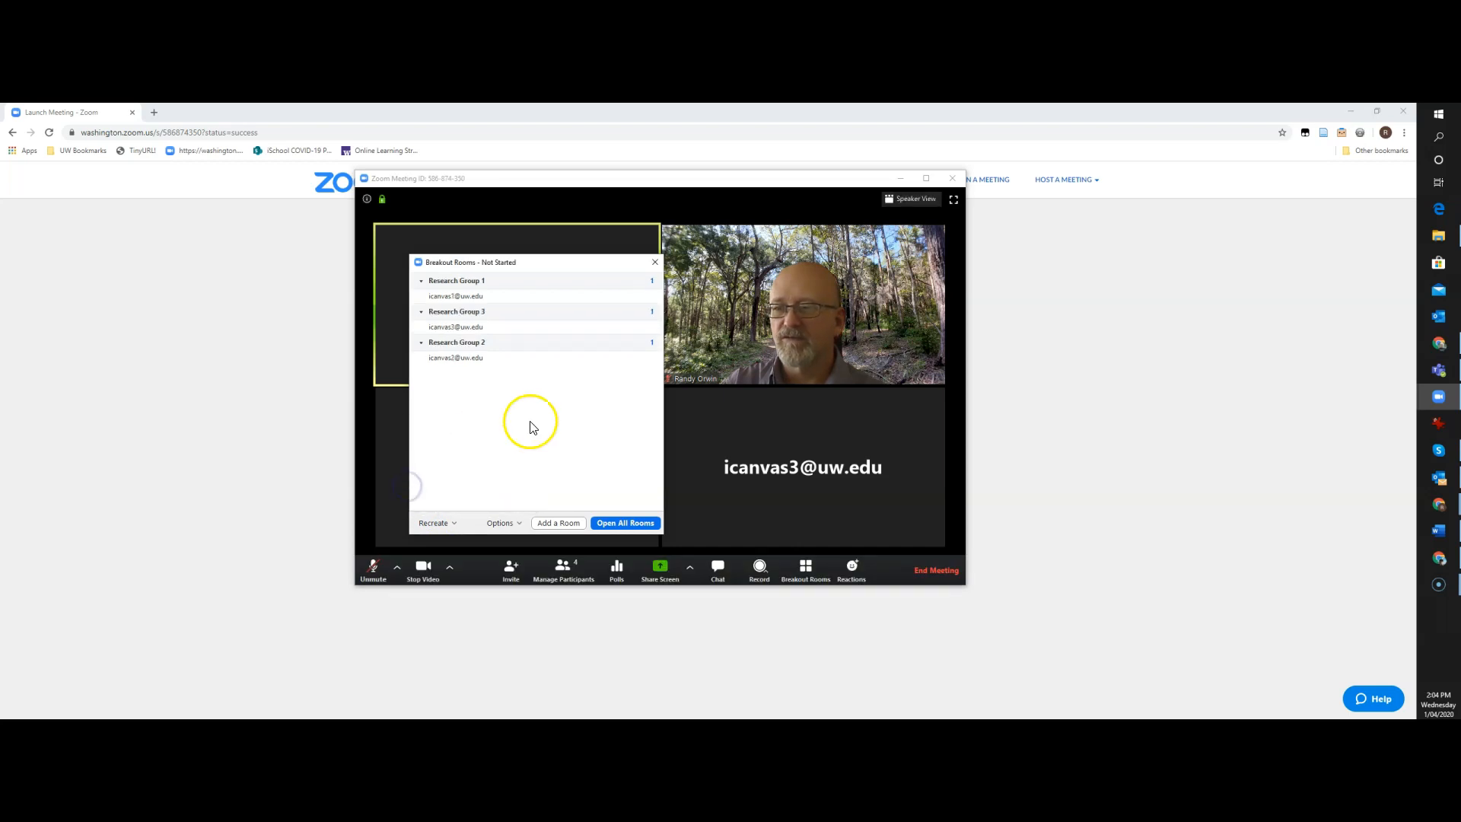